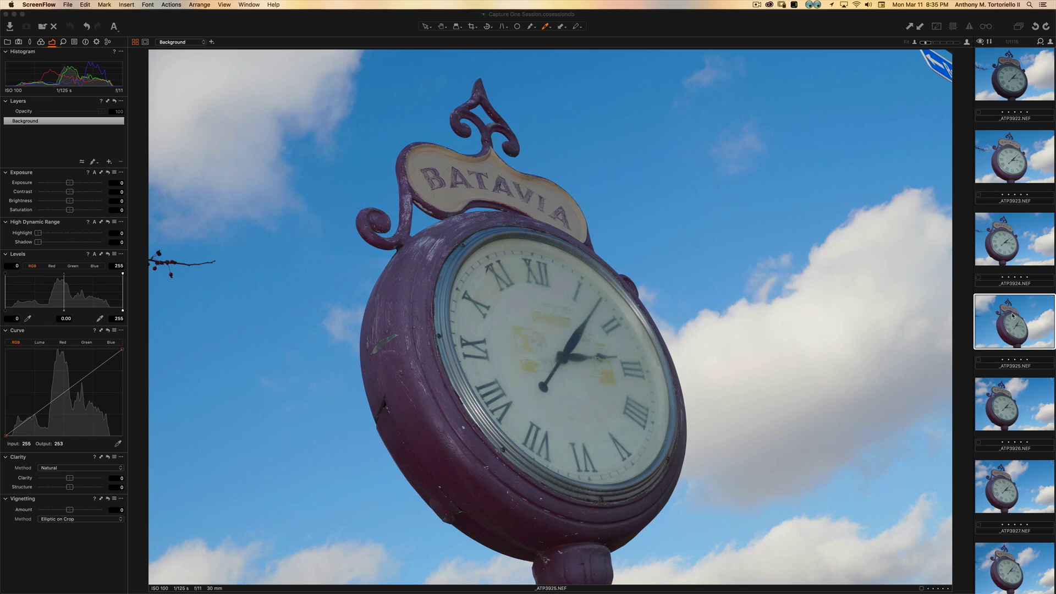
# Open the raw clock photo _ATP3925.NEF from Capture One in Adobe Photoshop CC 2019.
pyautogui.click(785, 20)
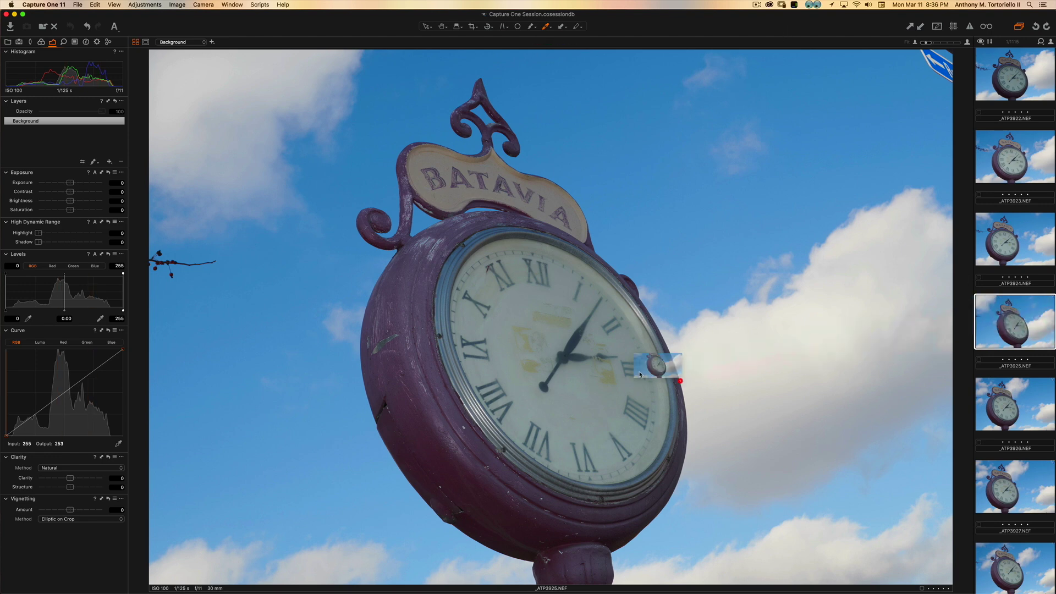
pyautogui.moveTo(354, 586)
pyautogui.moveTo(354, 584); pyautogui.dragTo(222, 584)
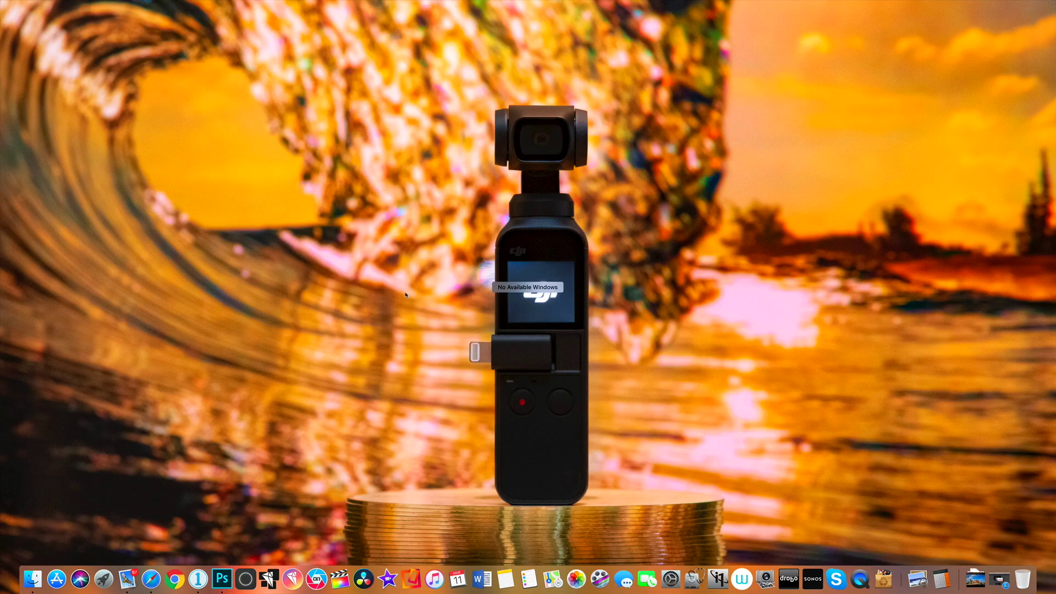
pyautogui.click(223, 580)
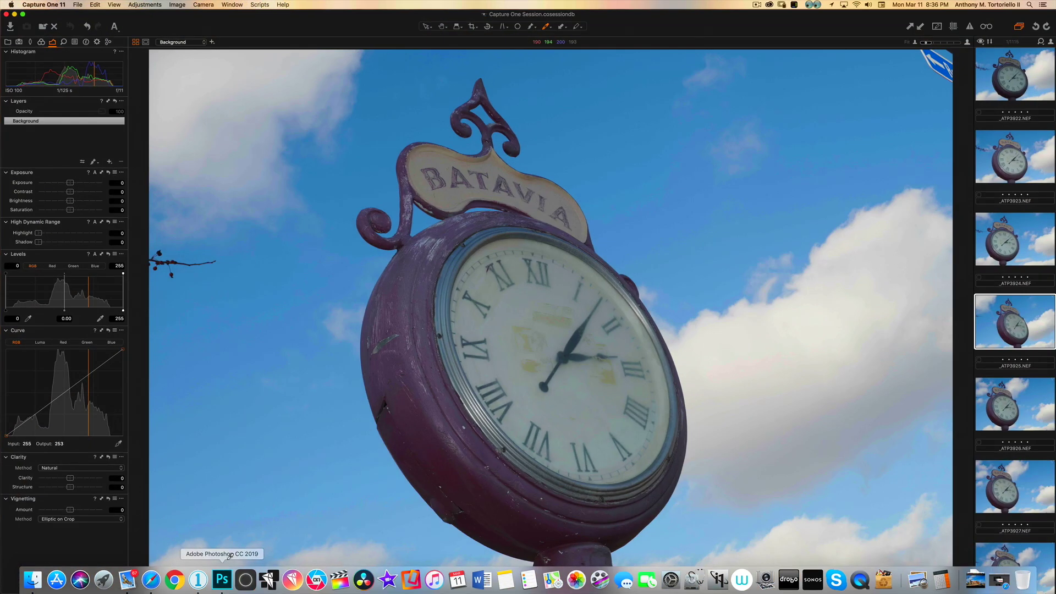
pyautogui.moveTo(1001, 303); pyautogui.dragTo(223, 584)
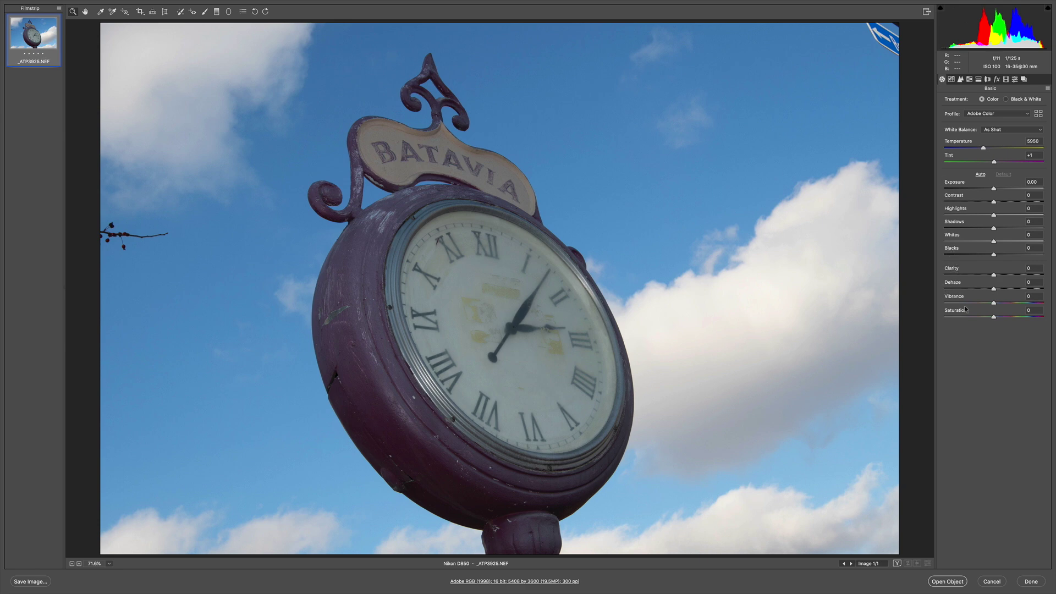
# Set the photo's Saturation to +31, Highlights to -50, Dehaze to +32 and Exposure to +0.50.
pyautogui.moveTo(995, 317); pyautogui.dragTo(1010, 312)
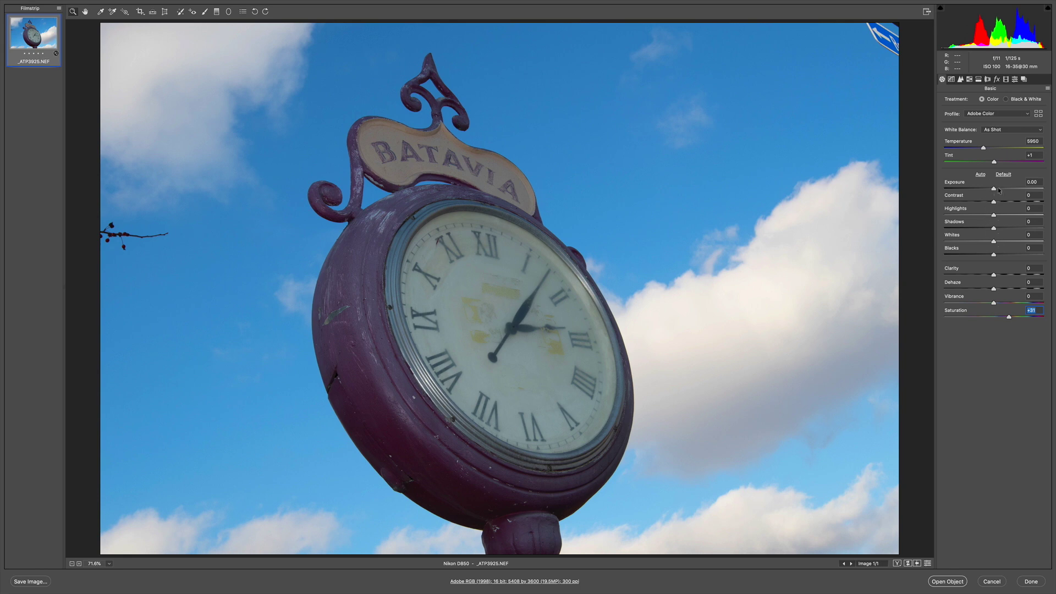
pyautogui.moveTo(994, 190); pyautogui.dragTo(996, 190)
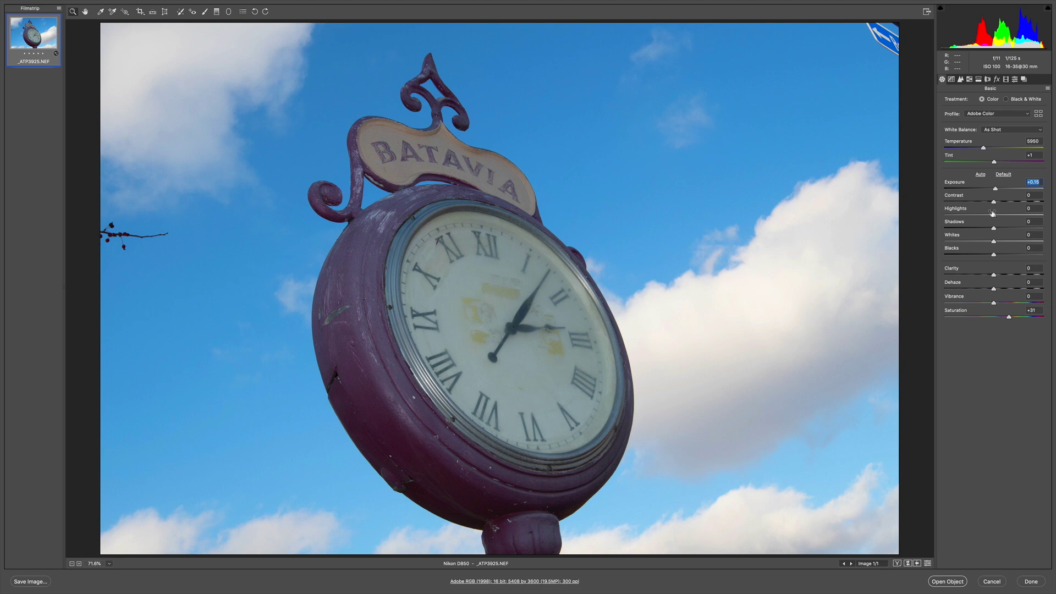
pyautogui.moveTo(993, 213); pyautogui.dragTo(969, 213)
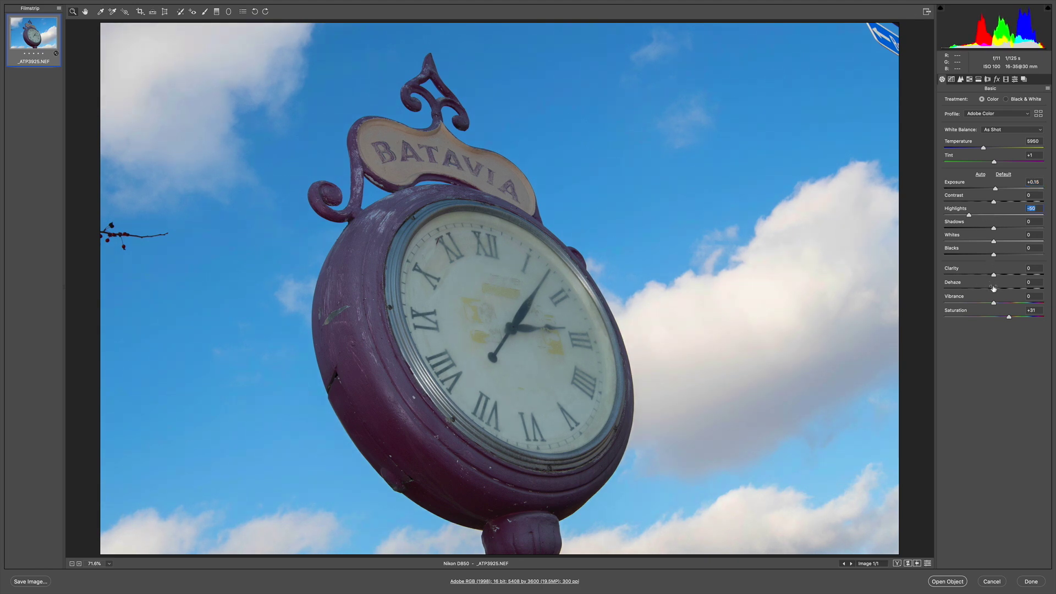
pyautogui.moveTo(995, 290); pyautogui.dragTo(1009, 290)
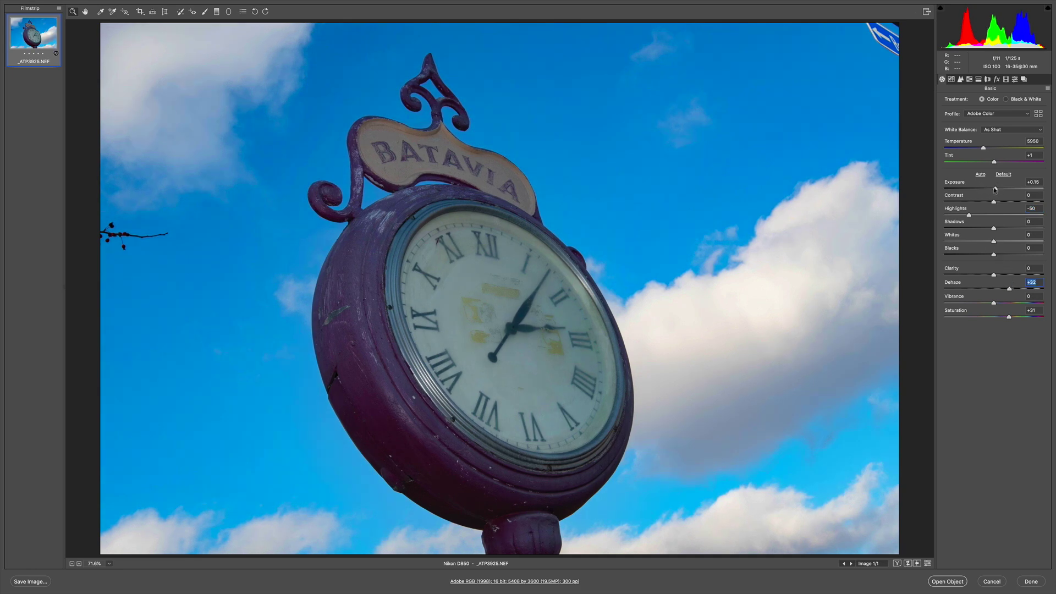
pyautogui.moveTo(994, 189); pyautogui.dragTo(999, 189)
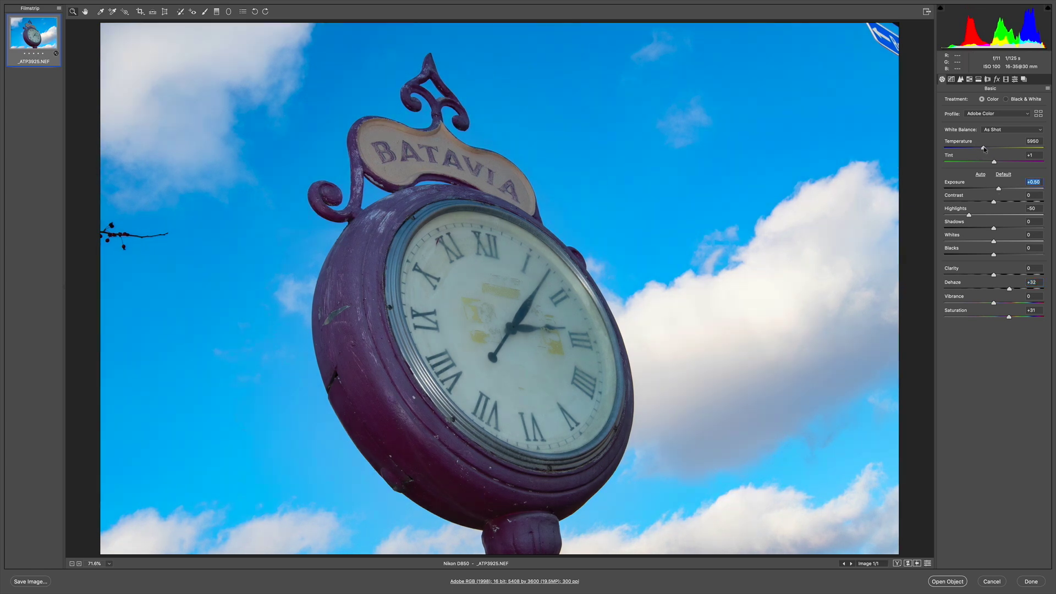
# Warm the photo to a Temperature of 6400, set Blacks to -23 and raise Exposure to +0.75.
pyautogui.moveTo(985, 148); pyautogui.dragTo(988, 148)
pyautogui.click(989, 147)
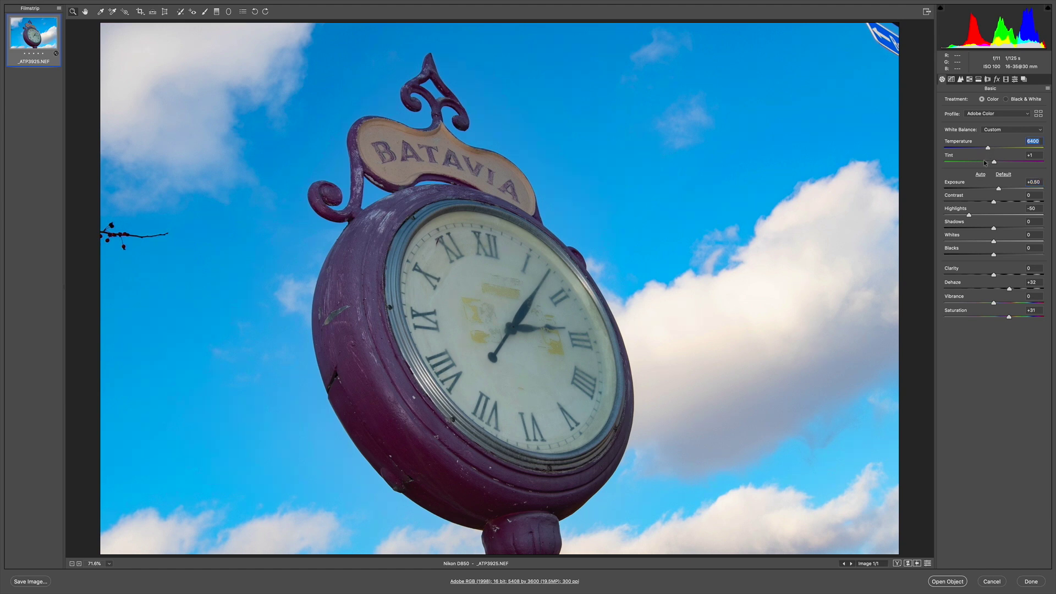
pyautogui.click(993, 273)
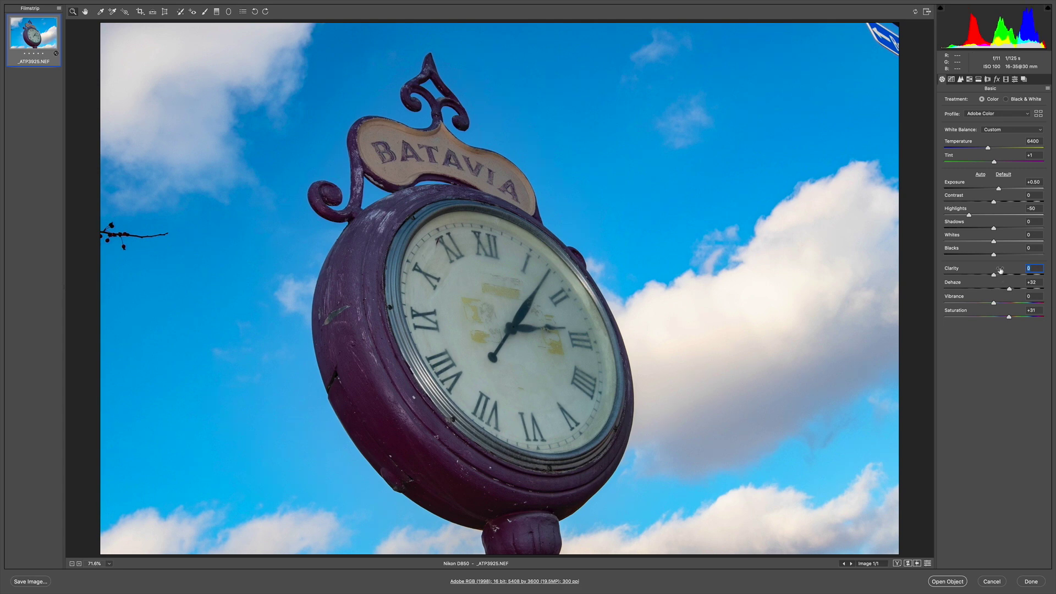
pyautogui.moveTo(993, 254)
pyautogui.mouseDown()
pyautogui.moveTo(972, 253)
pyautogui.moveTo(984, 254)
pyautogui.mouseUp()
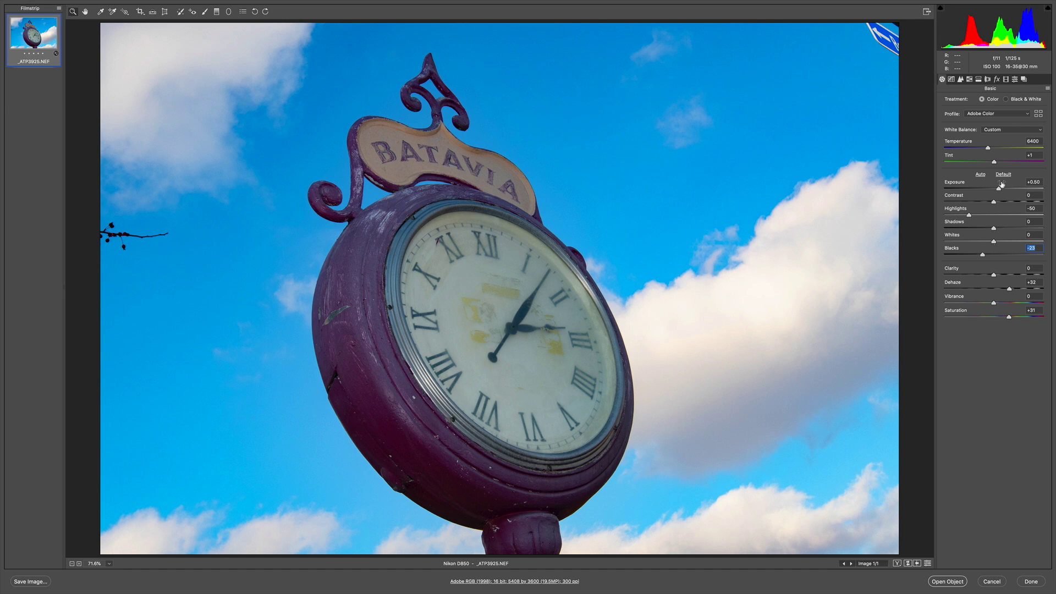
pyautogui.moveTo(1000, 188); pyautogui.dragTo(1001, 188)
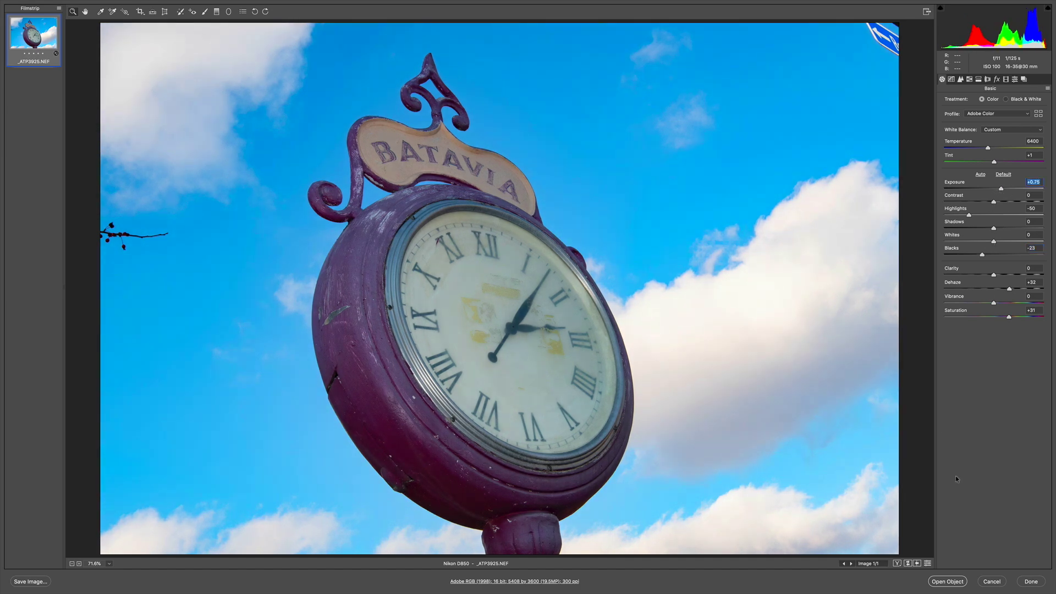
# Open the developed photo as a regular image instead of an object, and duplicate its Background layer in full-screen mode with menus.
pyautogui.keyDown('shift'); pyautogui.click(947, 581); pyautogui.keyUp('shift')
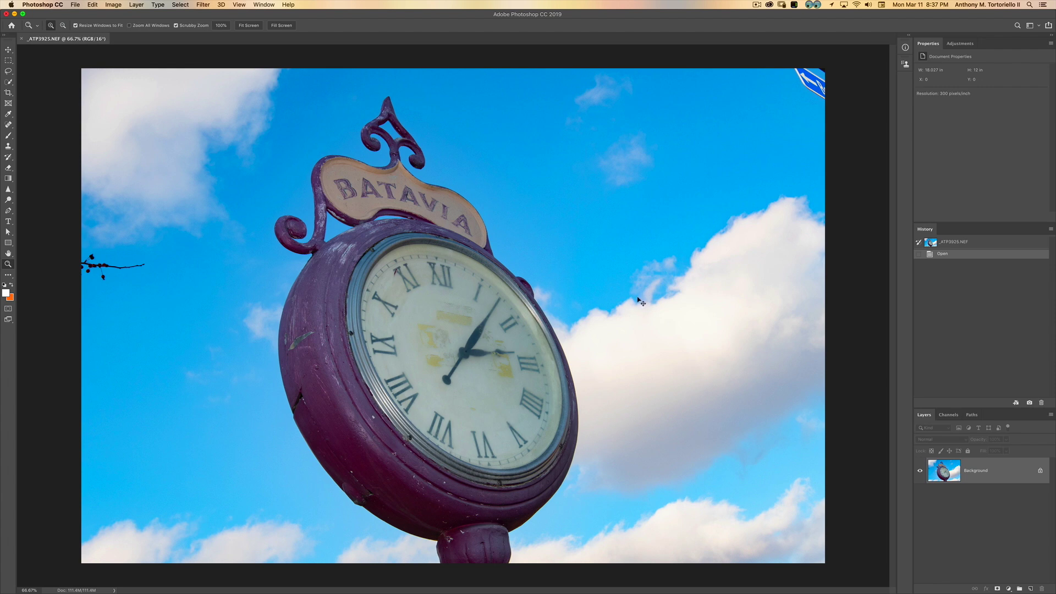
pyautogui.press('super+j')
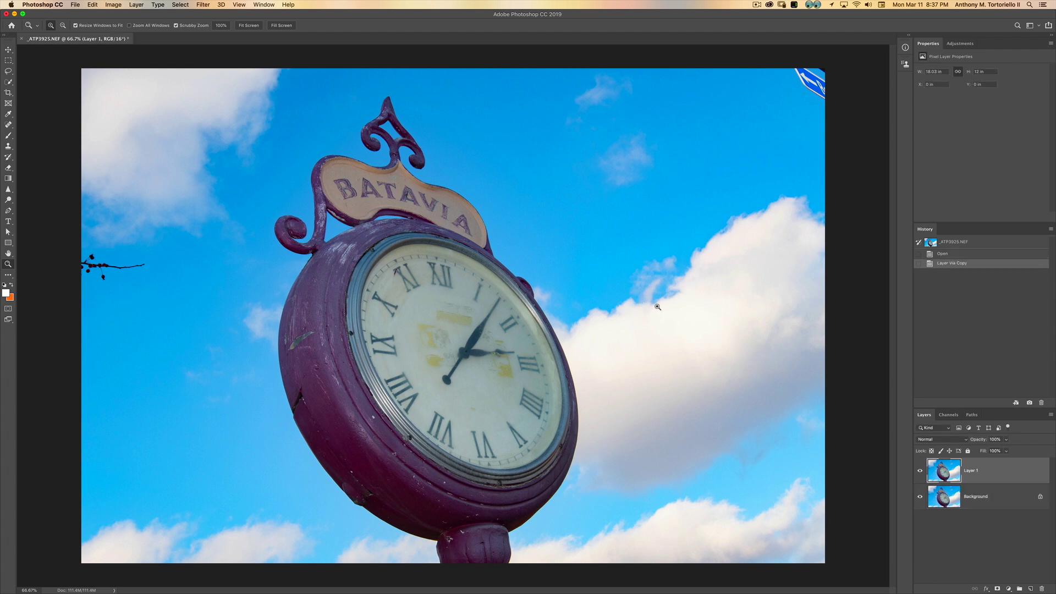
pyautogui.press('f')
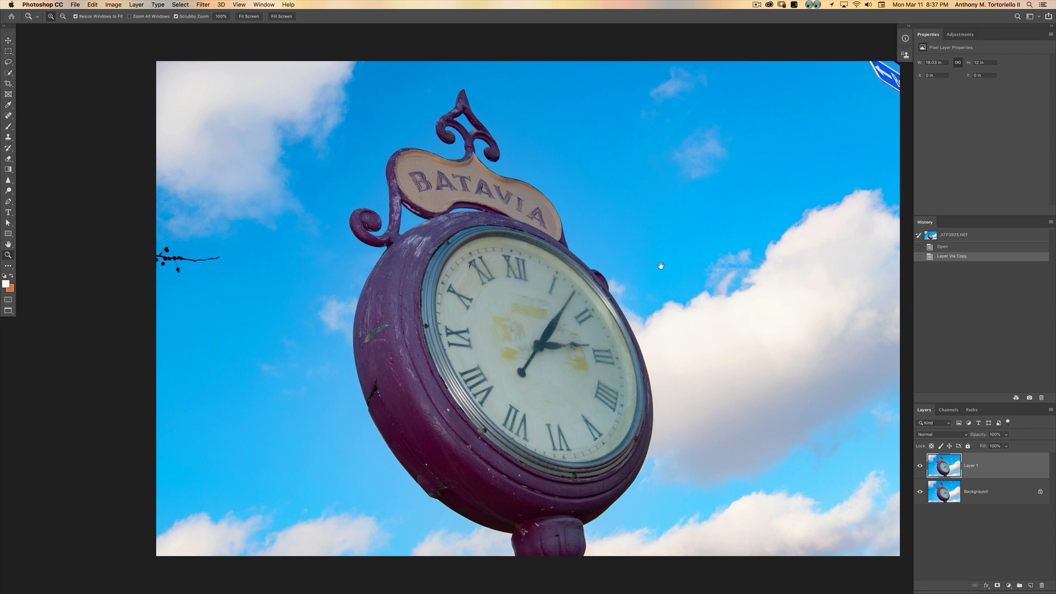
# Examine the photo for distractions, including the street sign in the upper-right corner and the branch at the left edge.
pyautogui.moveTo(661, 267); pyautogui.dragTo(514, 283)
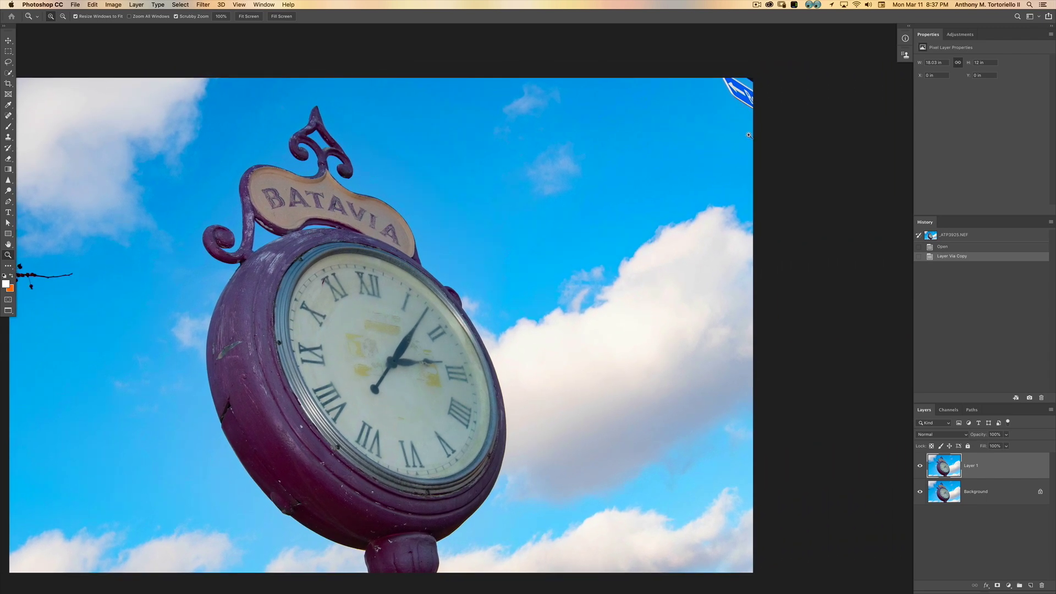
pyautogui.moveTo(695, 177); pyautogui.dragTo(766, 184)
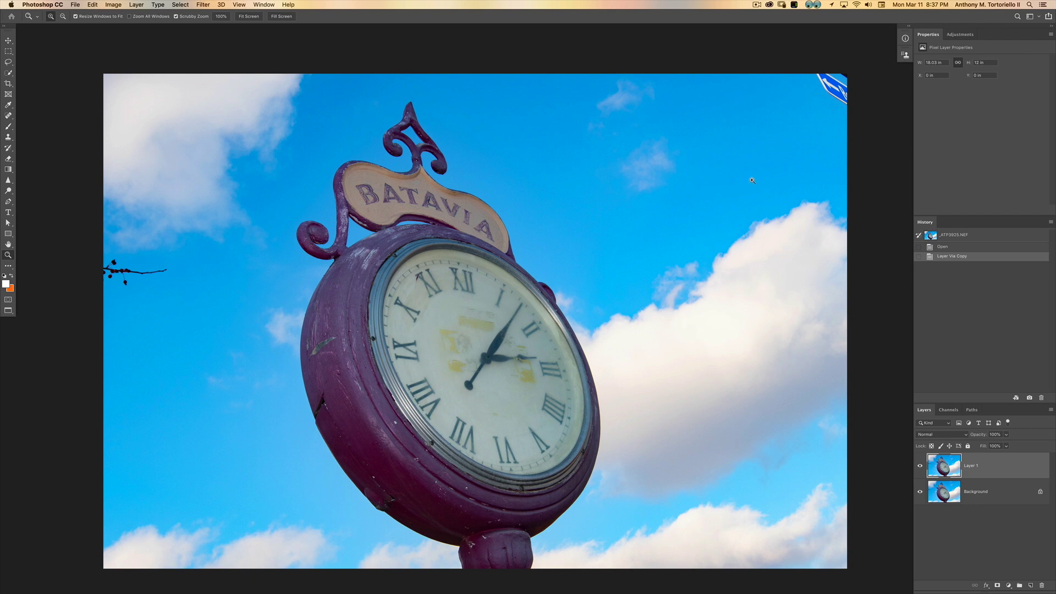
pyautogui.click(829, 92)
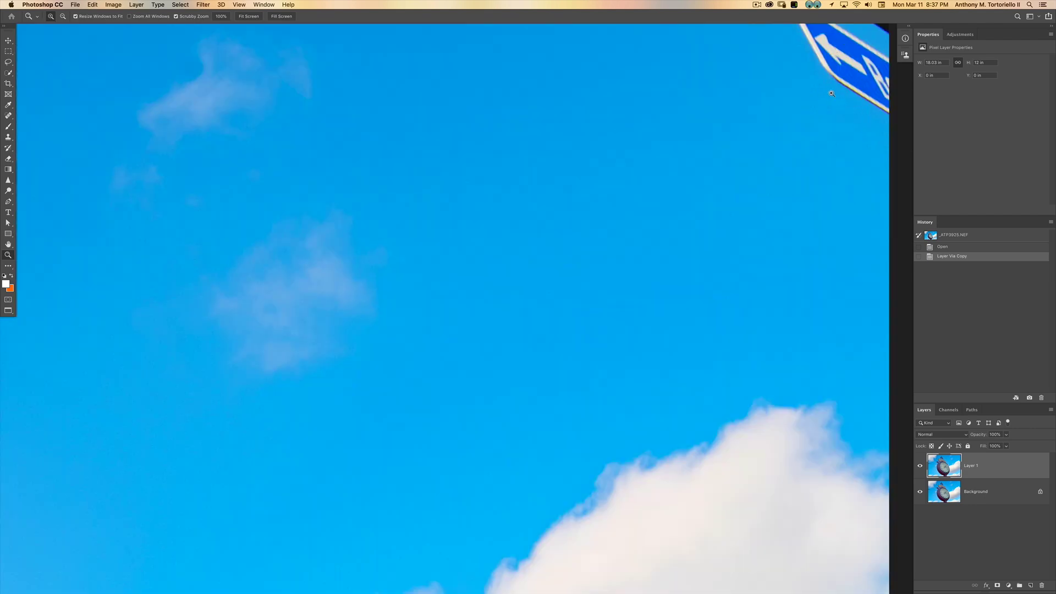
pyautogui.moveTo(831, 91); pyautogui.dragTo(935, 171)
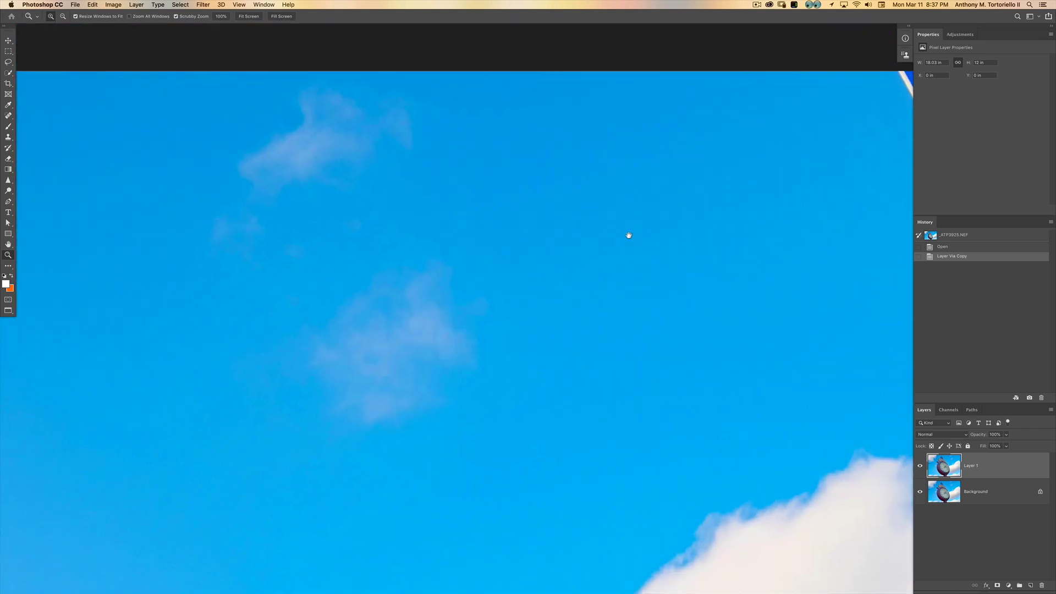
pyautogui.moveTo(624, 236); pyautogui.dragTo(882, 106)
pyautogui.keyDown('alt'); pyautogui.click(518, 275); pyautogui.keyUp('alt')
pyautogui.moveTo(494, 289); pyautogui.dragTo(709, 194)
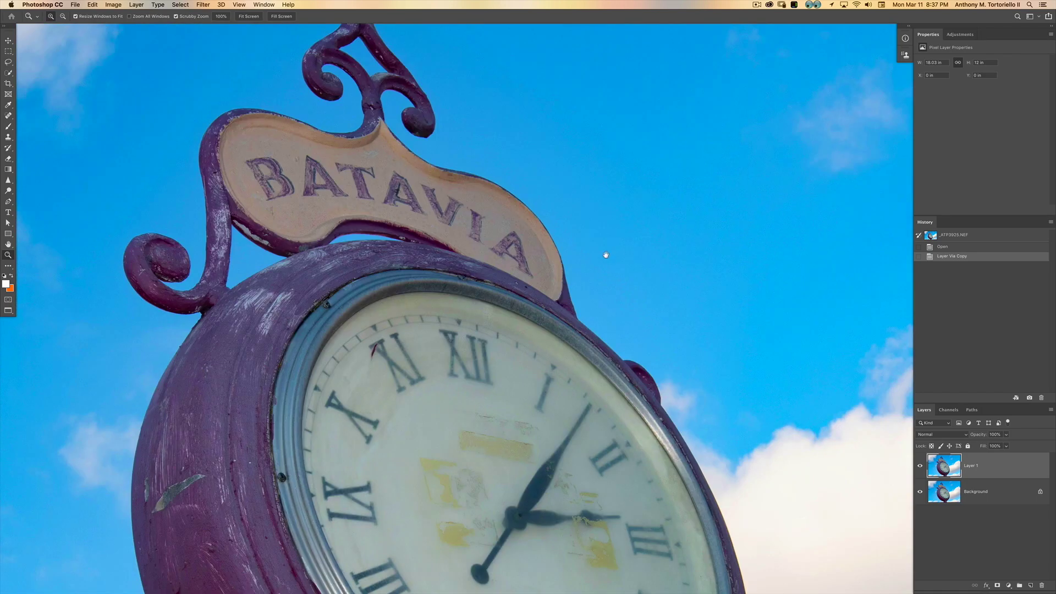
pyautogui.moveTo(566, 279)
pyautogui.mouseDown()
pyautogui.moveTo(512, 299)
pyautogui.moveTo(582, 290)
pyautogui.mouseUp()
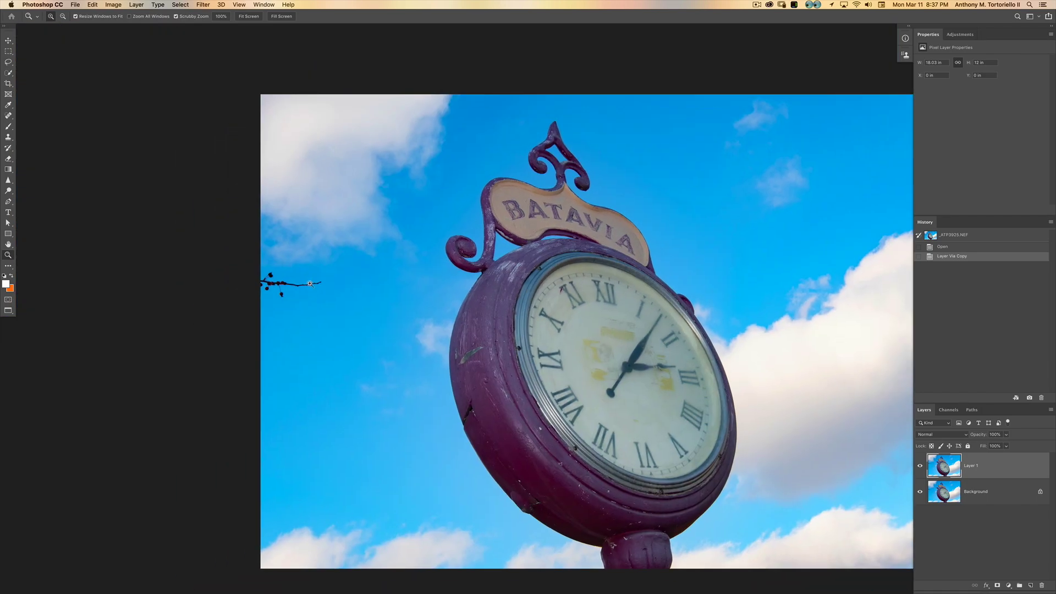
pyautogui.moveTo(397, 280); pyautogui.dragTo(384, 276)
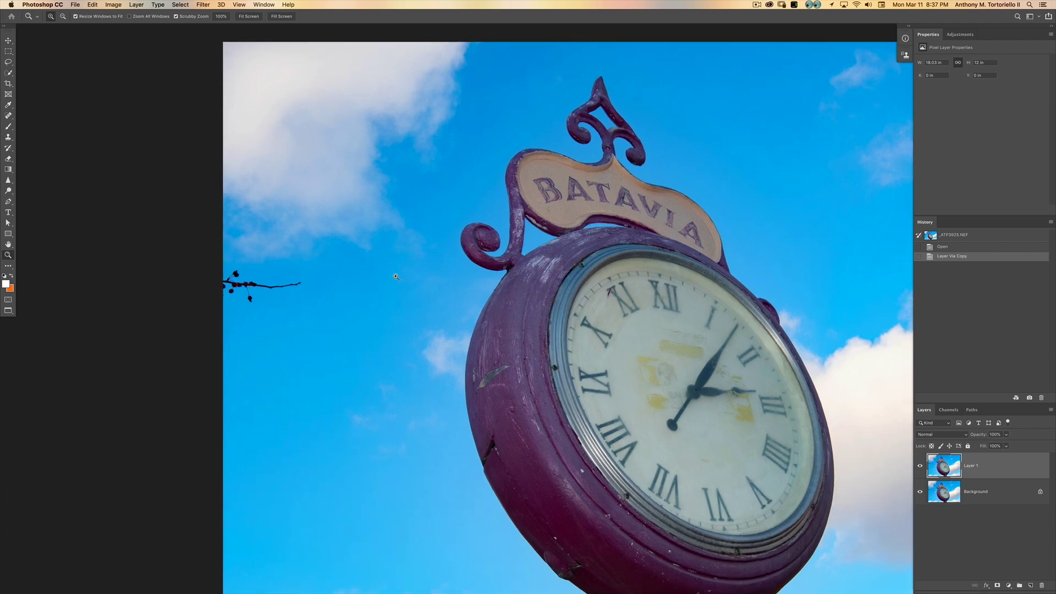
# Reset the colours to default and draw a freehand Lasso selection around the branch at the photo's left edge.
pyautogui.press('d')
pyautogui.press('l')
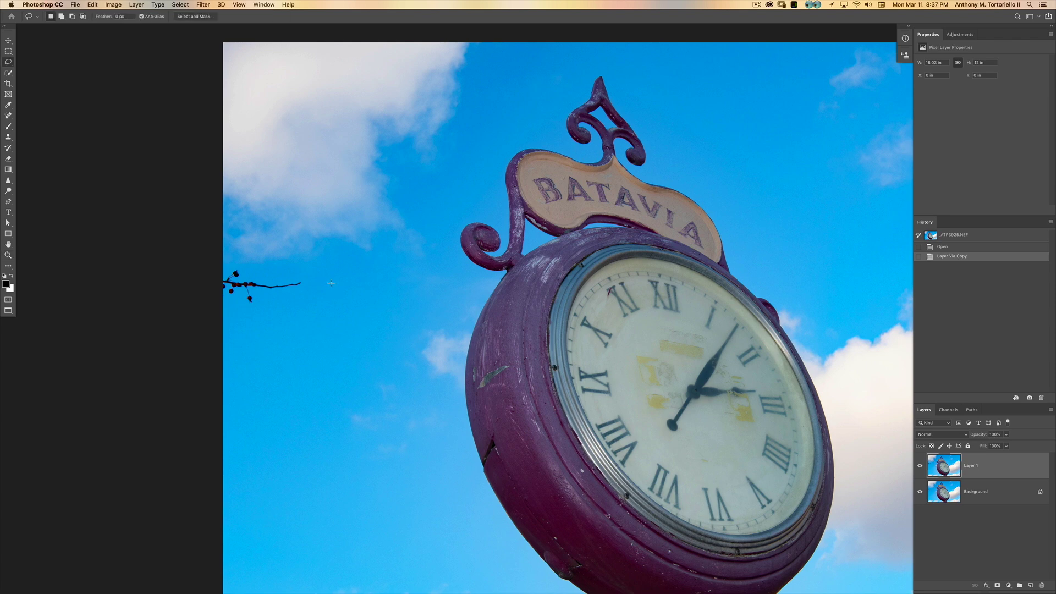
pyautogui.click(8, 63)
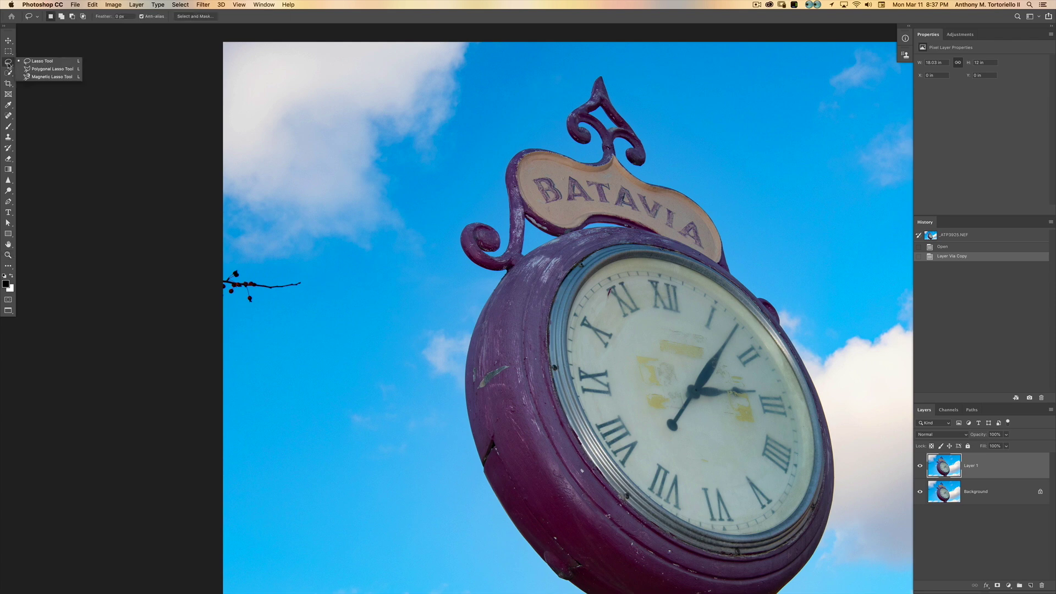
pyautogui.click(36, 62)
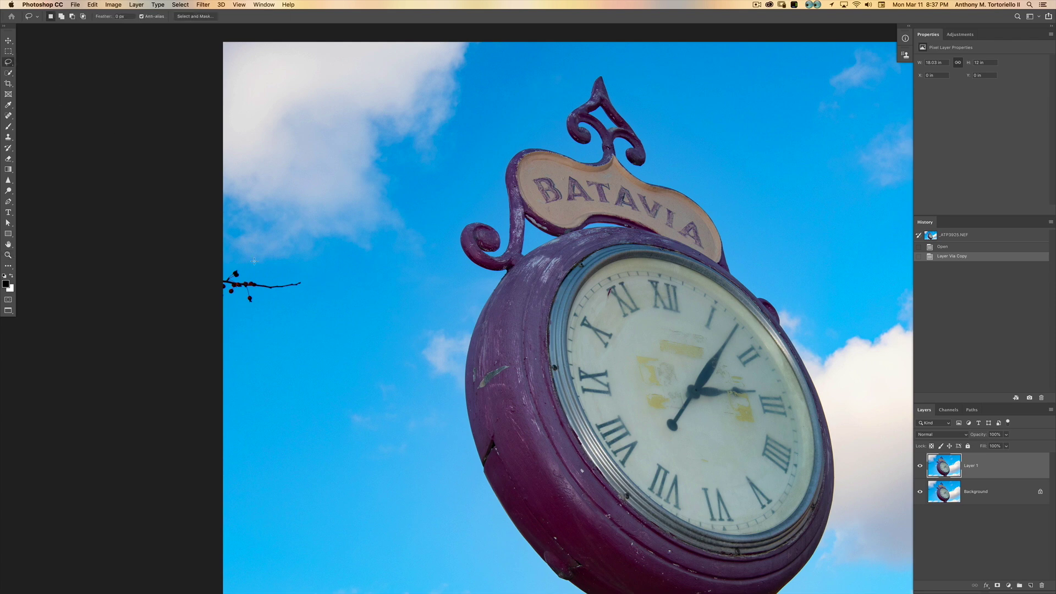
pyautogui.moveTo(255, 272); pyautogui.dragTo(221, 262)
pyautogui.moveTo(212, 299); pyautogui.dragTo(238, 313)
pyautogui.moveTo(312, 274); pyautogui.dragTo(252, 272)
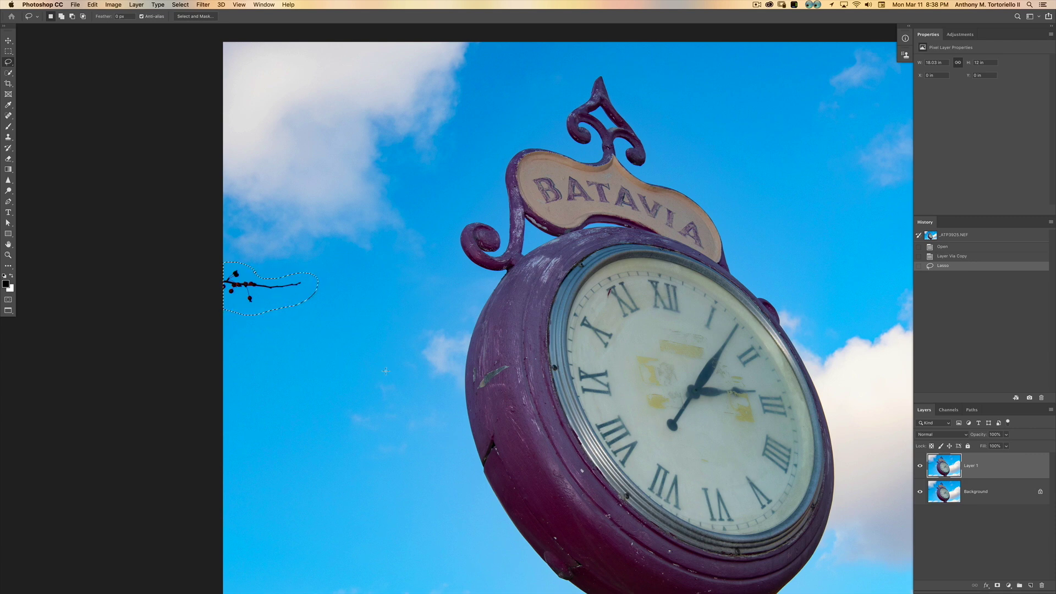
# Hide the selection edges and remove the branch with a Content-Aware fill in Normal mode at 100% opacity.
pyautogui.press('shift')
pyautogui.press('super+h')
pyautogui.press('shift')
pyautogui.hotkey('shift', 'BackSpace')
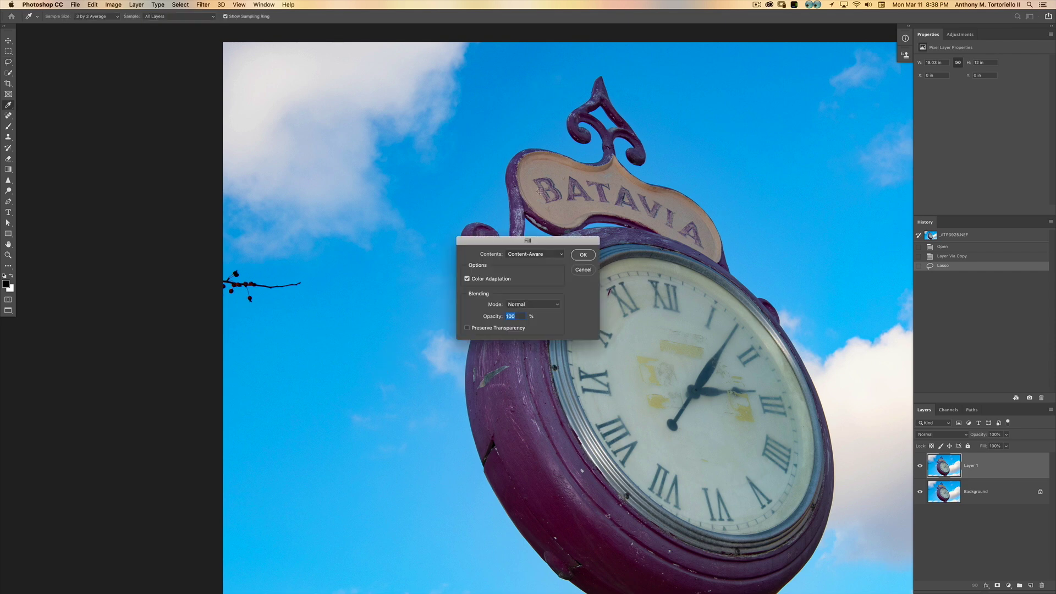
pyautogui.moveTo(523, 239); pyautogui.dragTo(440, 167)
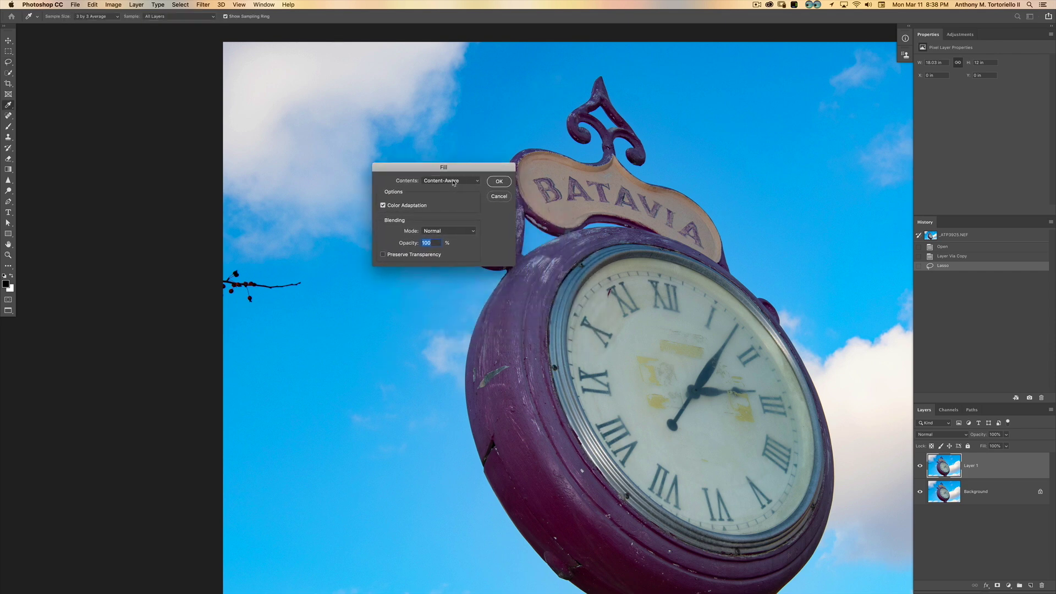
pyautogui.click(454, 183)
pyautogui.click(454, 182)
pyautogui.moveTo(488, 169); pyautogui.dragTo(480, 141)
pyautogui.press('Return')
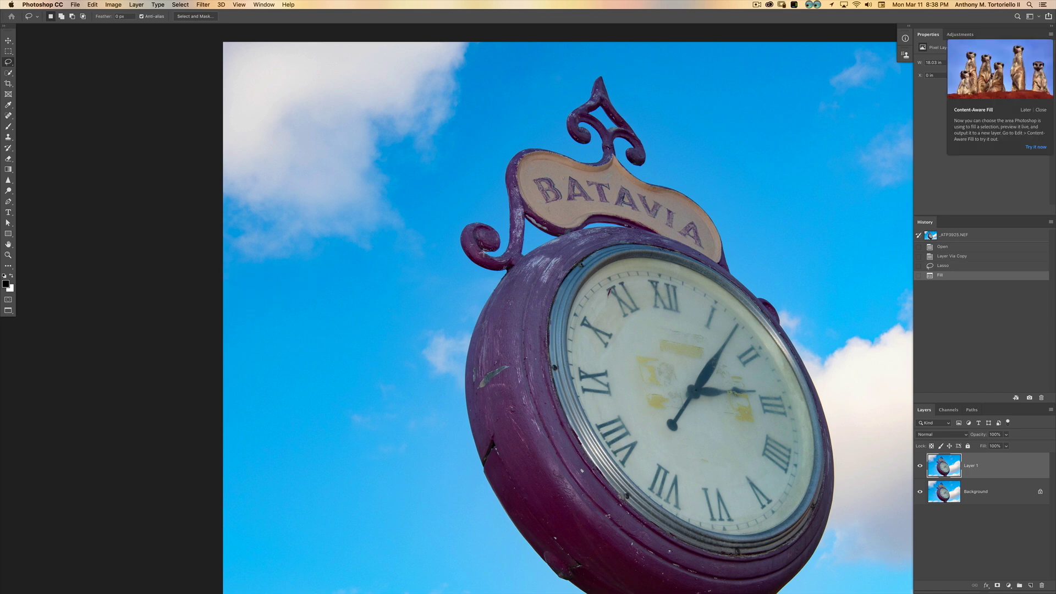
# Undo and redo the fill to compare before and after, and deselect the branch area.
pyautogui.press('super+z')
pyautogui.press('super+shift+z')
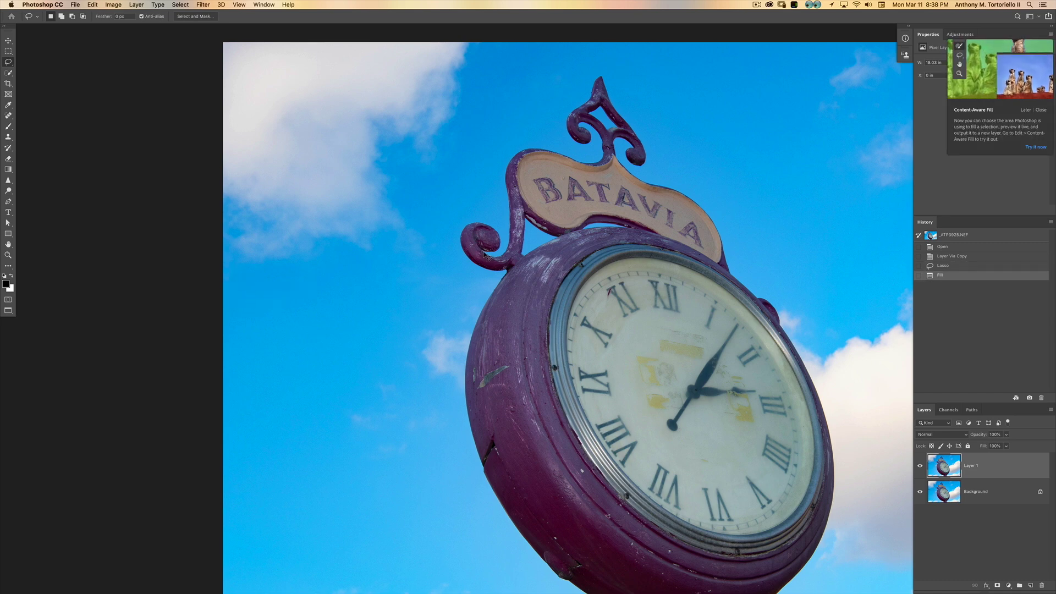
pyautogui.hscroll(10, 484, 254)
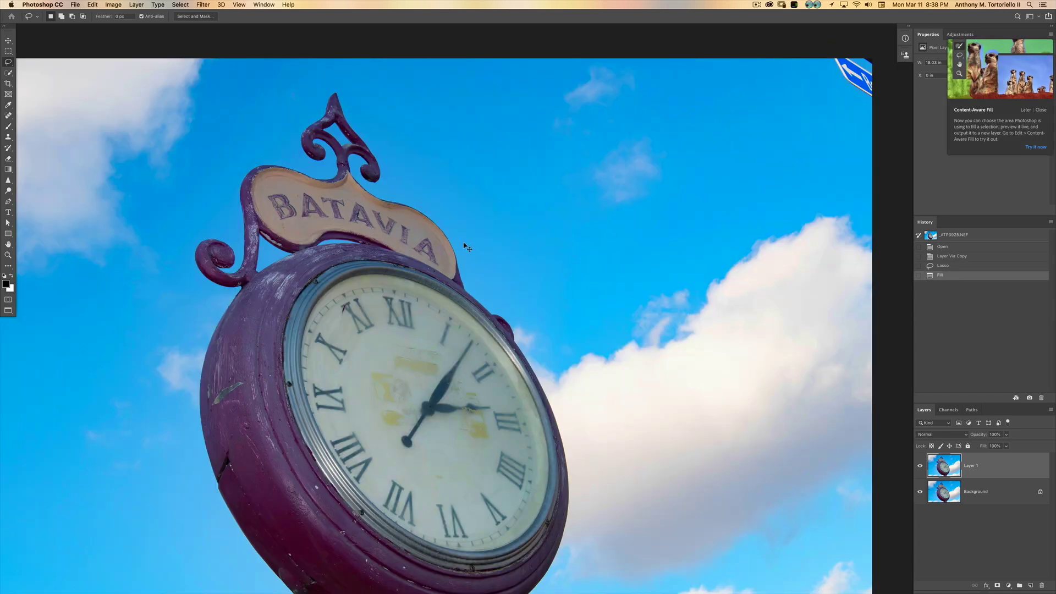
pyautogui.press('super+d')
# Draw a freehand Lasso selection around the street sign in the photo's upper-right corner and hide the selection edges.
pyautogui.hscroll(10, 580, 207)
pyautogui.scroll(2, 536, 163)
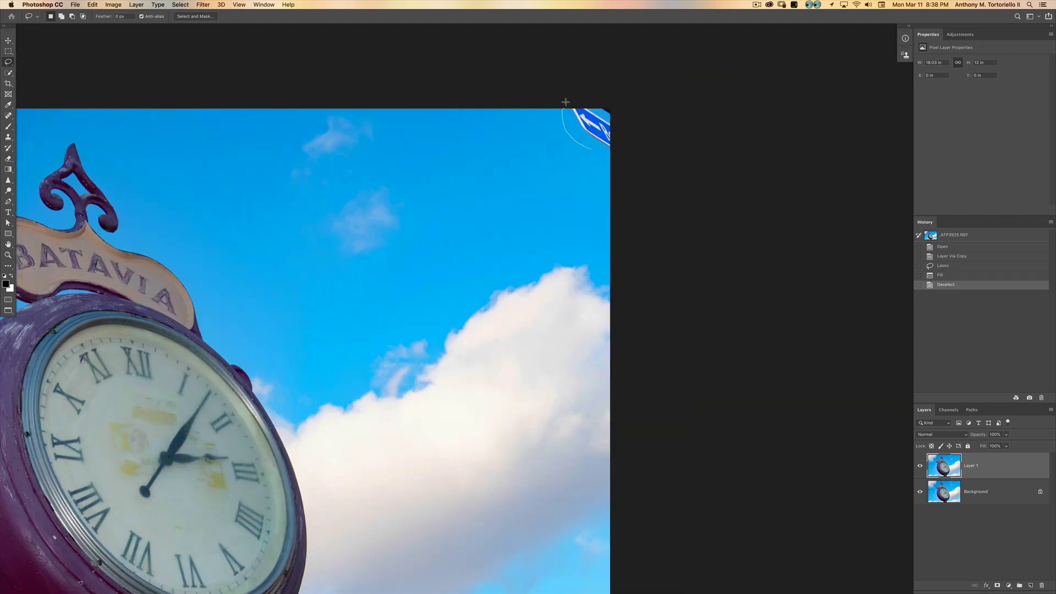
pyautogui.moveTo(565, 102)
pyautogui.mouseDown()
pyautogui.moveTo(609, 89)
pyautogui.moveTo(628, 98)
pyautogui.moveTo(622, 161)
pyautogui.moveTo(589, 149)
pyautogui.mouseUp()
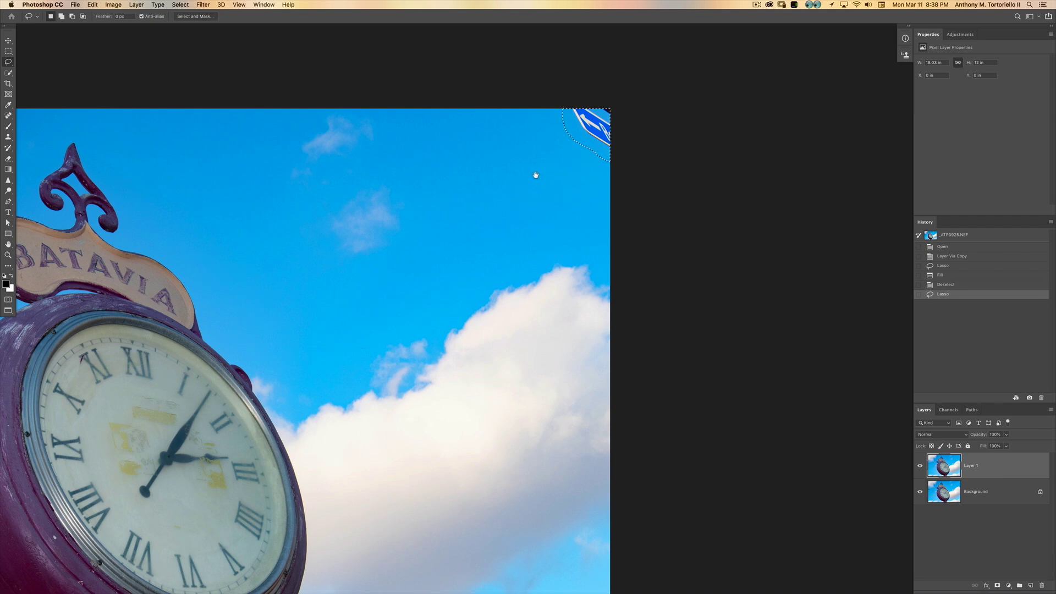
pyautogui.click(577, 160)
pyautogui.press('shift')
pyautogui.click(113, 4)
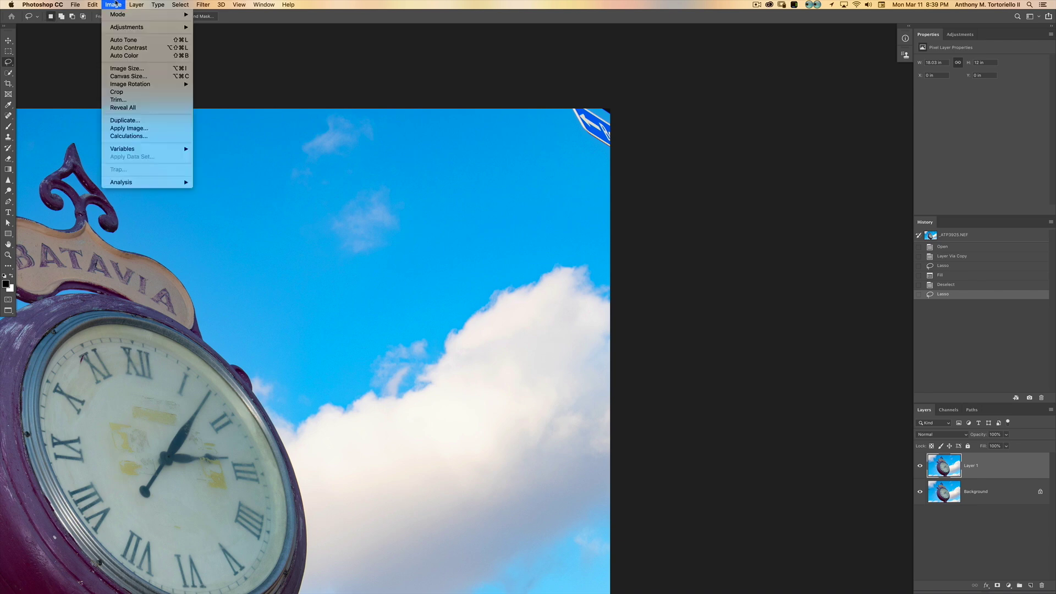
pyautogui.moveTo(136, 4)
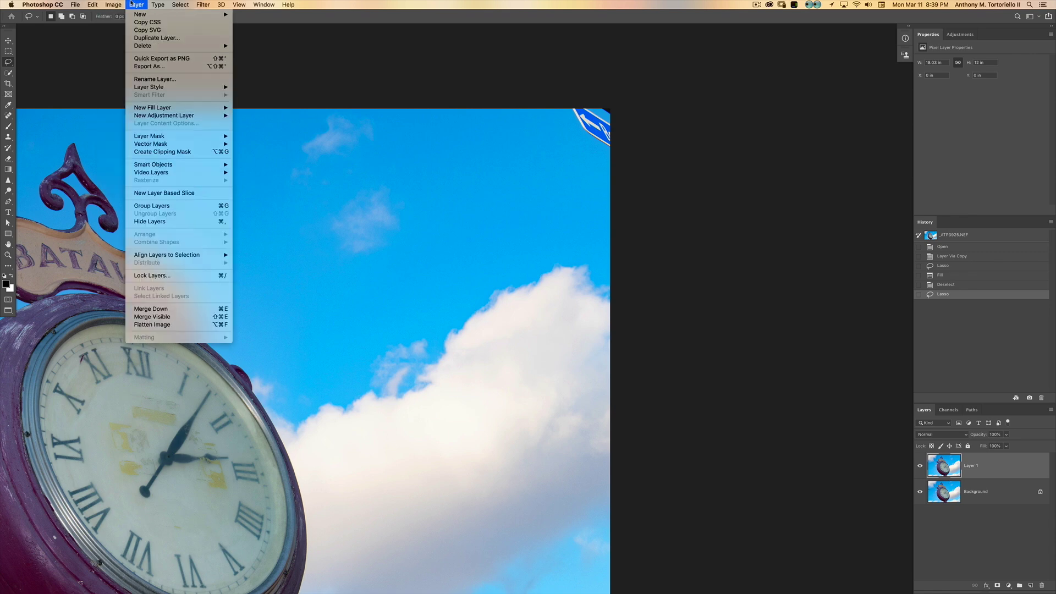
pyautogui.moveTo(174, 4)
pyautogui.moveTo(163, 109)
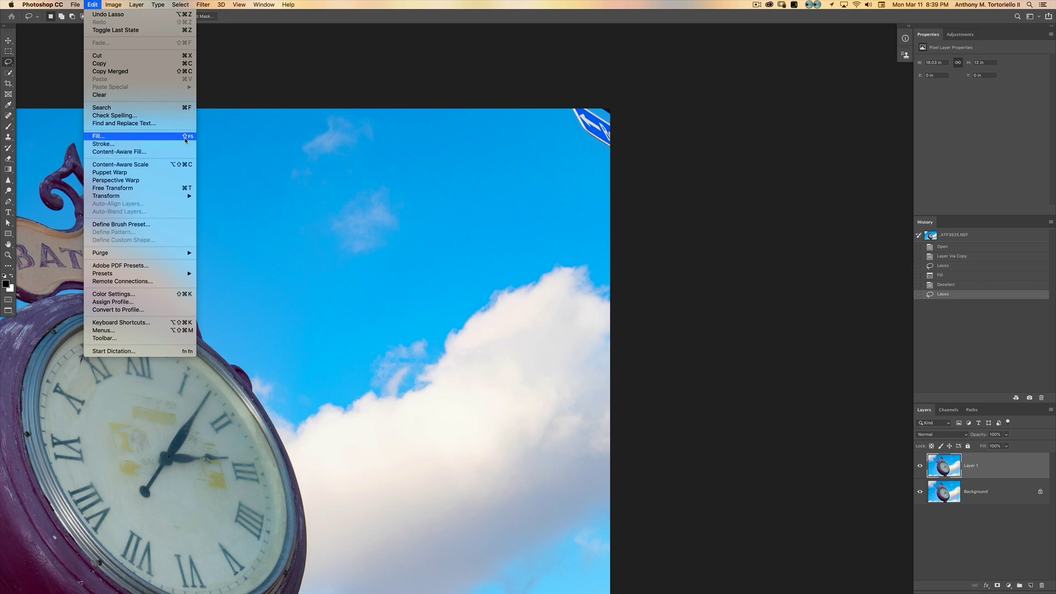
pyautogui.click(364, 85)
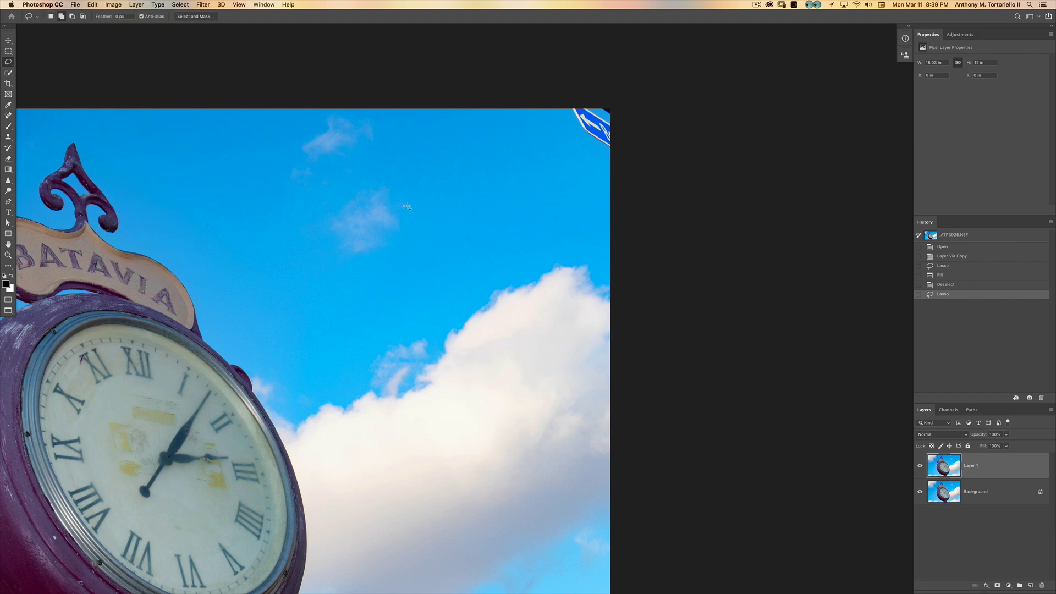
# Remove the street sign with a Content-Aware fill in Normal mode at 100% opacity with Color Adaptation, and deselect the area.
pyautogui.press('shift')
pyautogui.press('shift')
pyautogui.hotkey('shift', 'BackSpace')
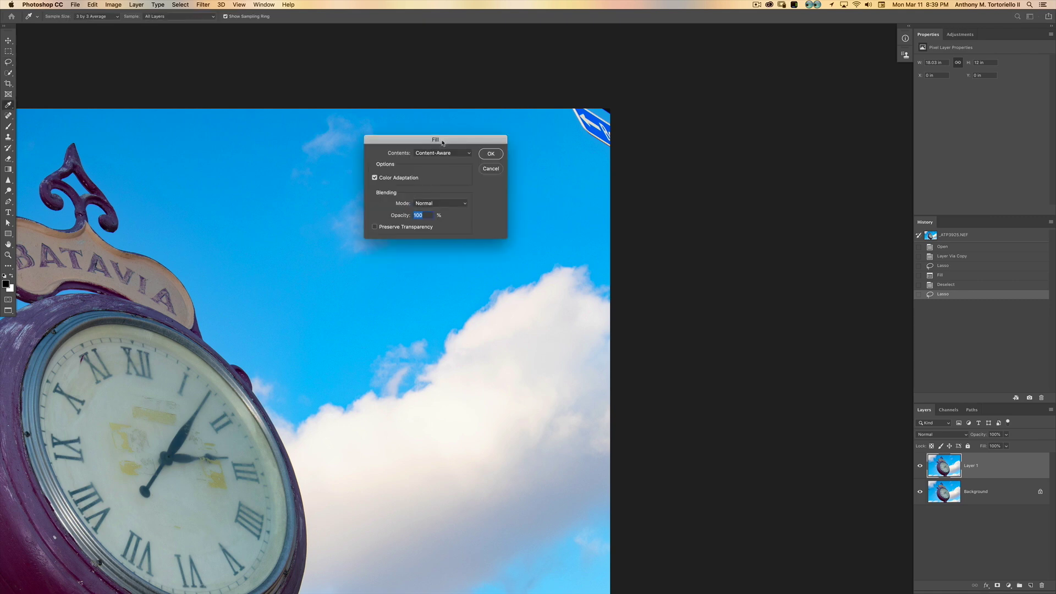
pyautogui.moveTo(442, 143); pyautogui.dragTo(390, 100)
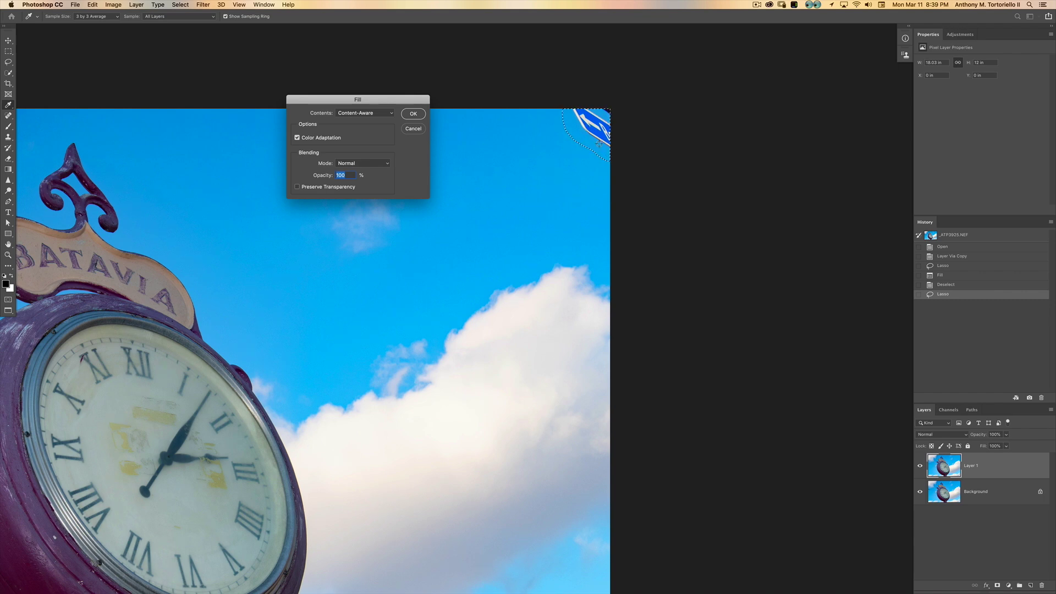
pyautogui.click(413, 114)
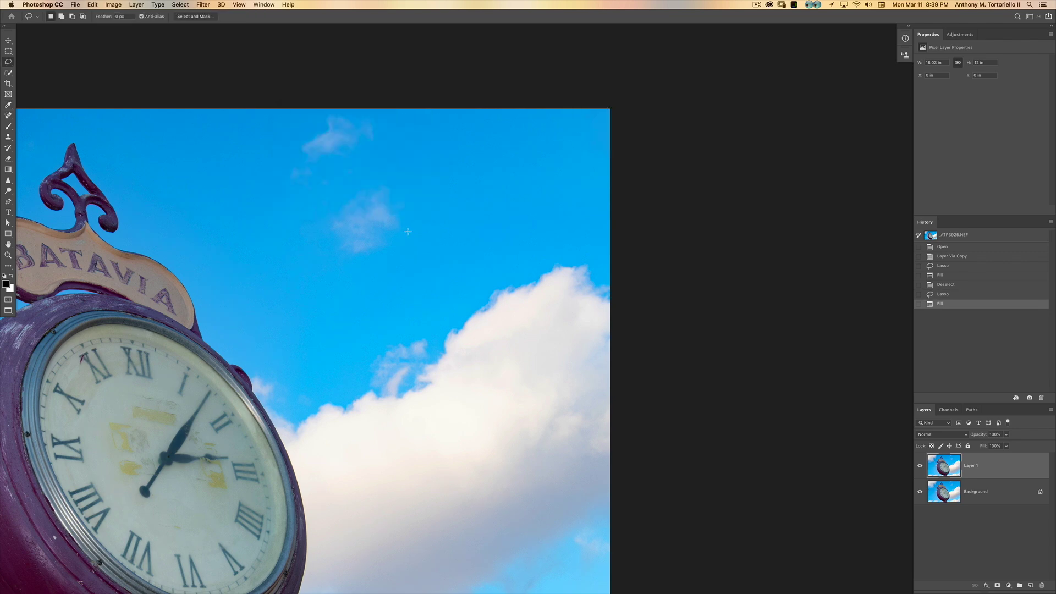
pyautogui.press('super+d')
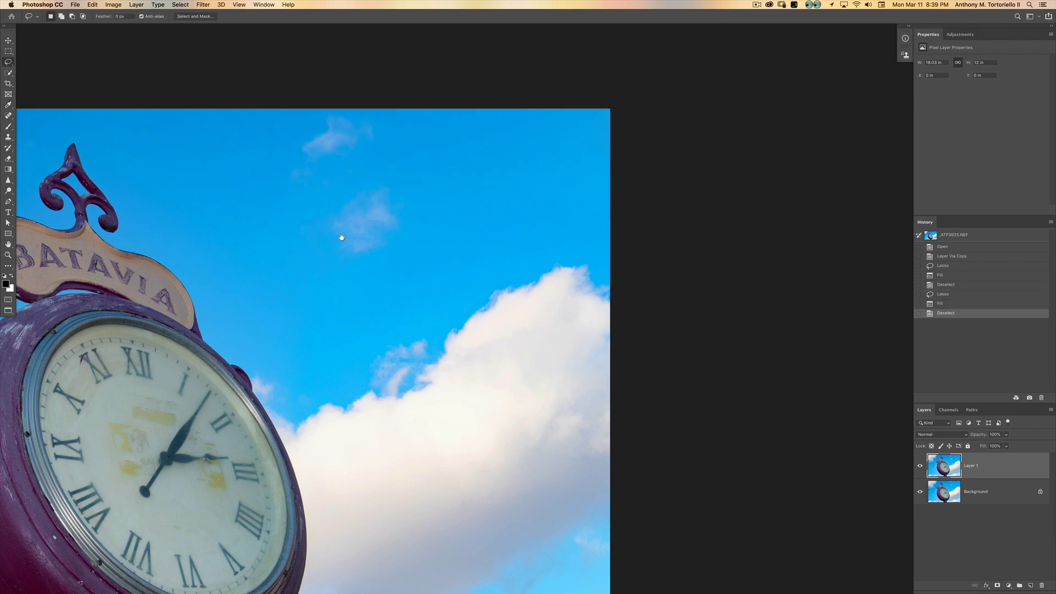
# Toggle the visibility of Layer 1 with the whole photo in view to compare it with the original.
pyautogui.moveTo(341, 238); pyautogui.dragTo(620, 157)
pyautogui.moveTo(378, 199); pyautogui.dragTo(443, 245)
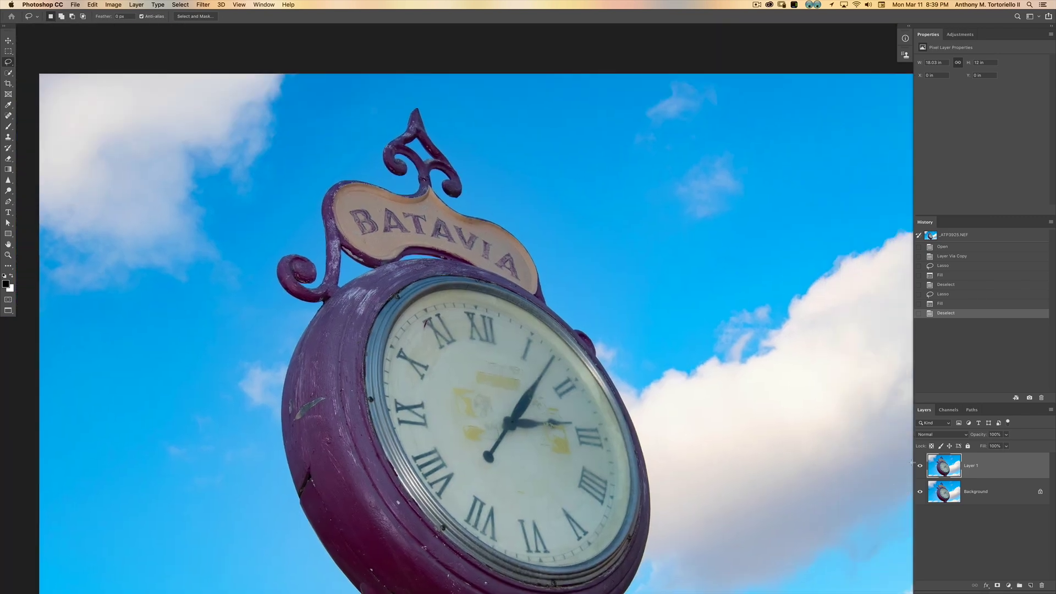
pyautogui.press('super+0')
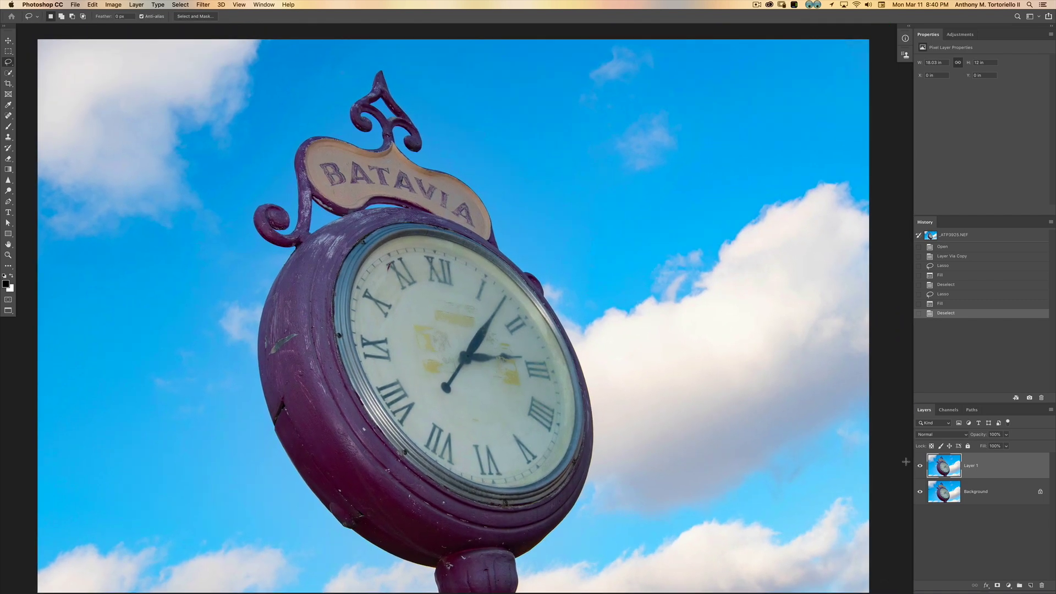
pyautogui.click(919, 466)
pyautogui.click(919, 466)
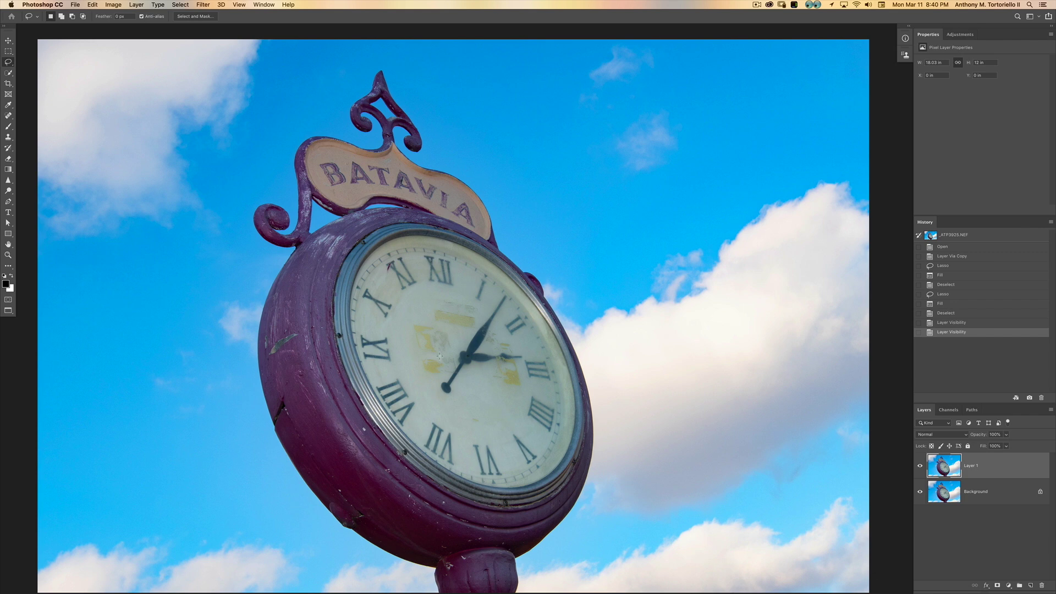
# Examine the clock face up close for blemishes, including the yellow residue and the red mark by the XI numeral.
pyautogui.press('z')
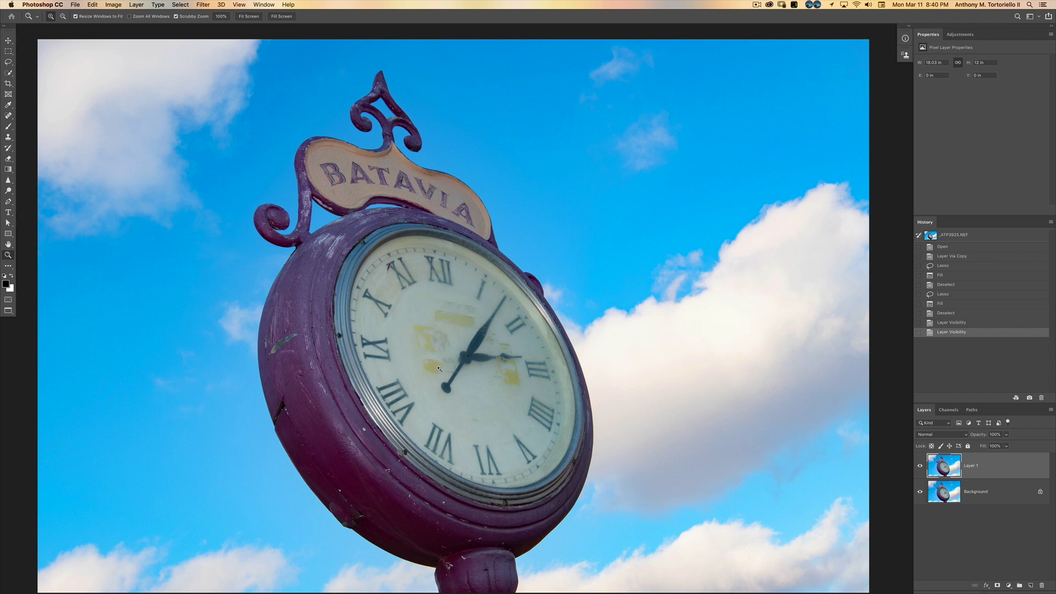
pyautogui.click(439, 367)
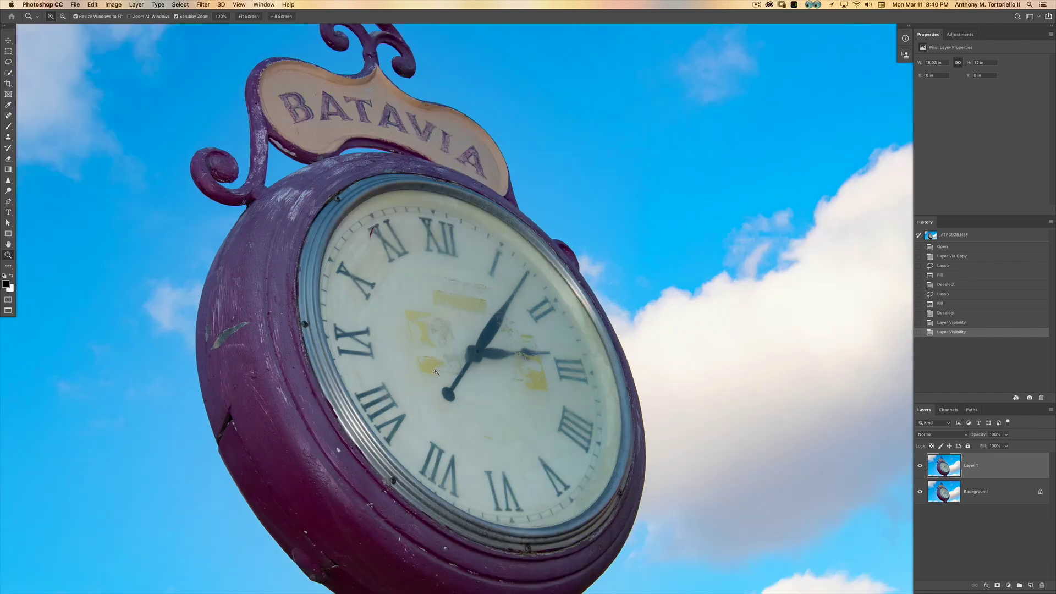
pyautogui.click(439, 370)
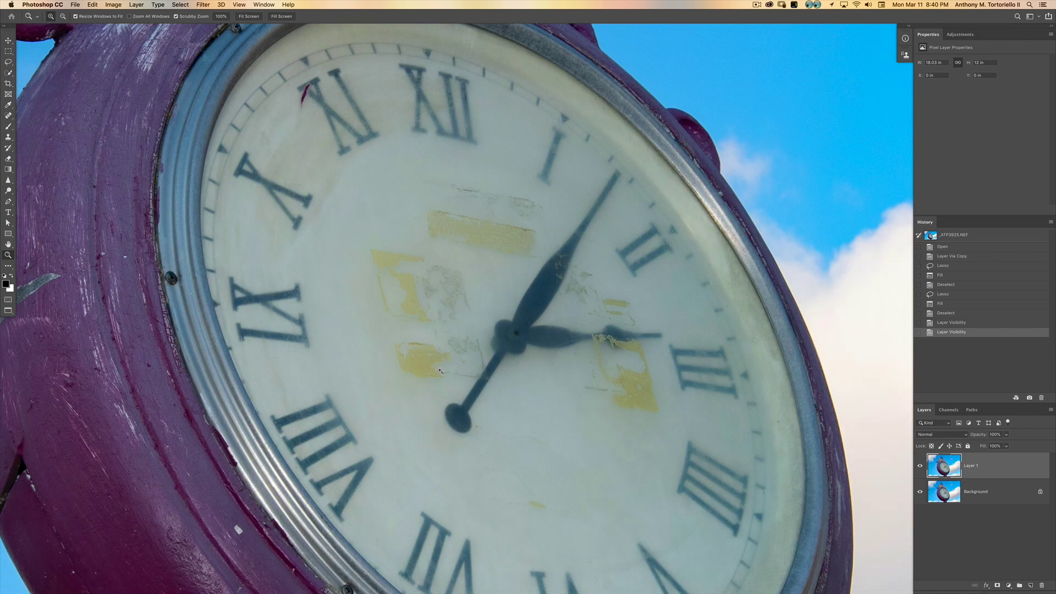
pyautogui.moveTo(462, 323); pyautogui.dragTo(422, 329)
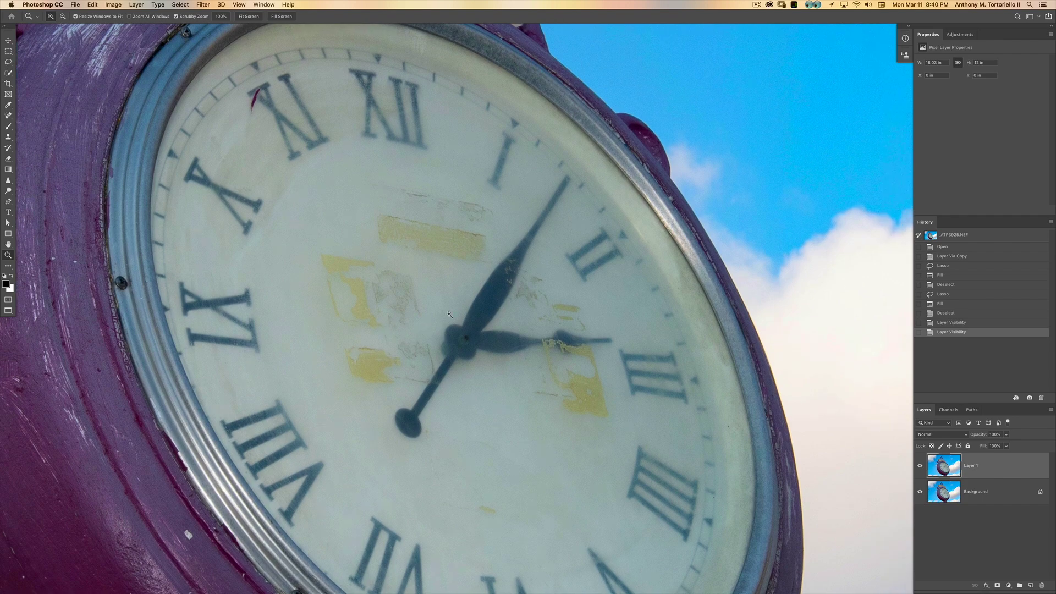
pyautogui.press('super+0')
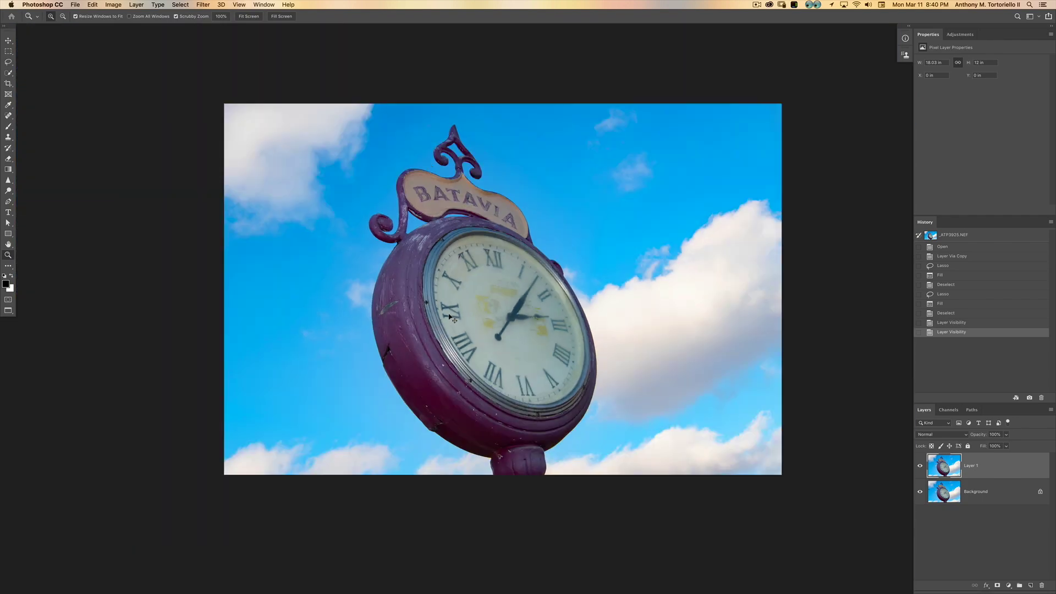
pyautogui.press('super+plus')
pyautogui.press('super+plus')
pyautogui.press('super+plus')
pyautogui.press('super+plus')
pyautogui.press('super+plus')
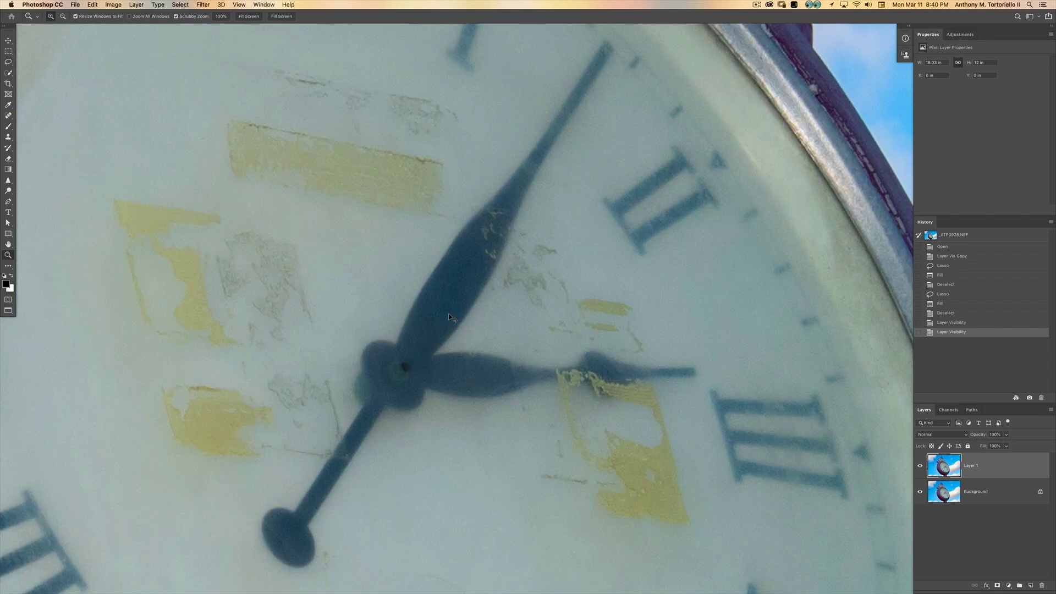
pyautogui.press('super+minus')
pyautogui.press('super+minus')
pyautogui.press('super+minus')
pyautogui.press('super+minus')
pyautogui.press('super+minus')
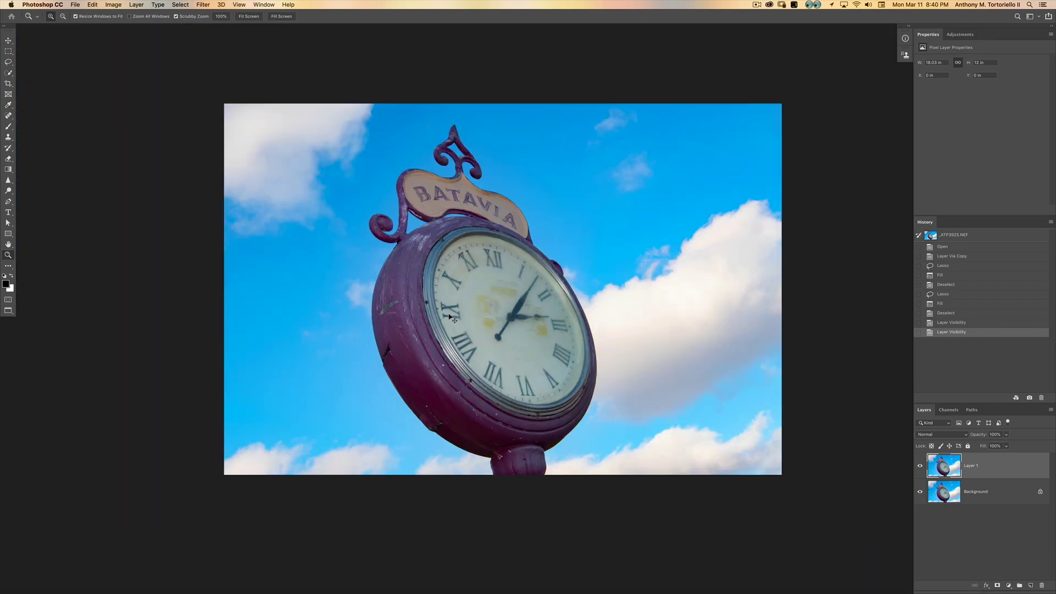
pyautogui.press('super+plus')
pyautogui.press('super+plus')
pyautogui.press('super+plus')
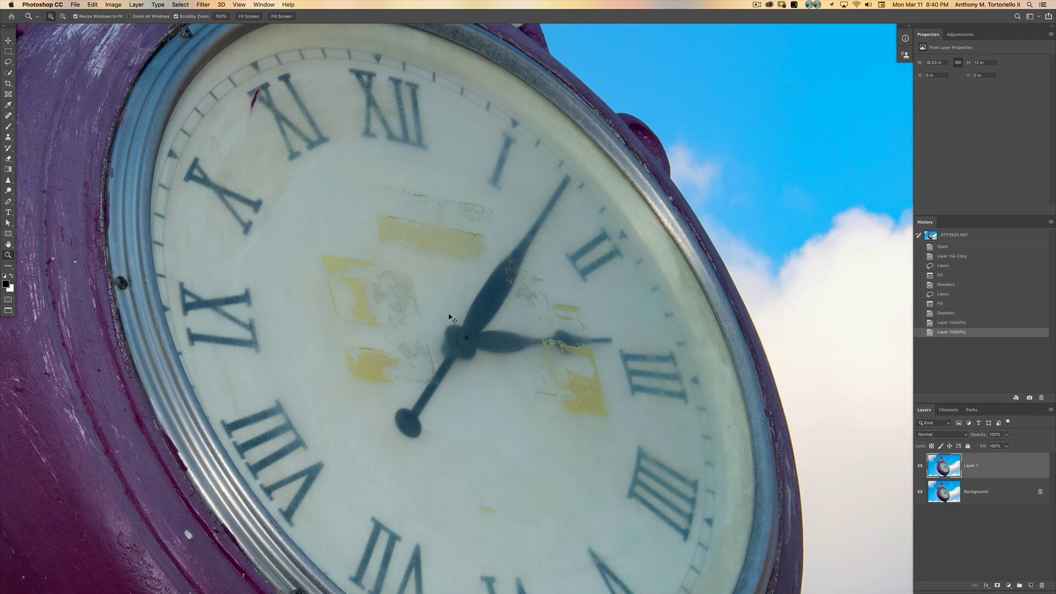
pyautogui.press('super+plus')
pyautogui.press('super+minus')
pyautogui.moveTo(319, 174); pyautogui.dragTo(420, 224)
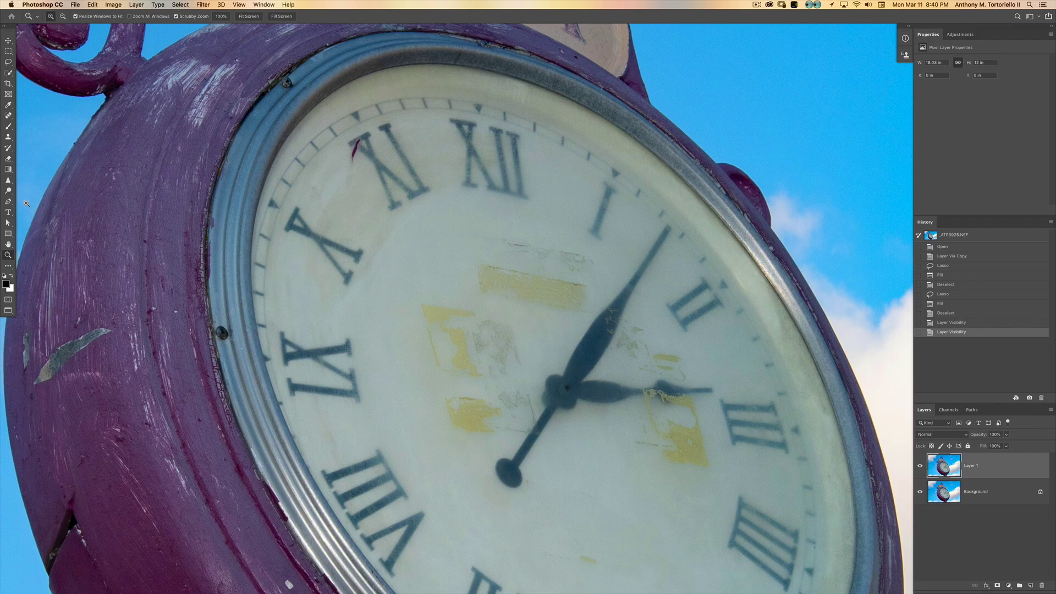
# Paint out the red mark at the XI numeral with a smaller Spot Healing Brush in Normal mode, Content-Aware type.
pyautogui.press('j')
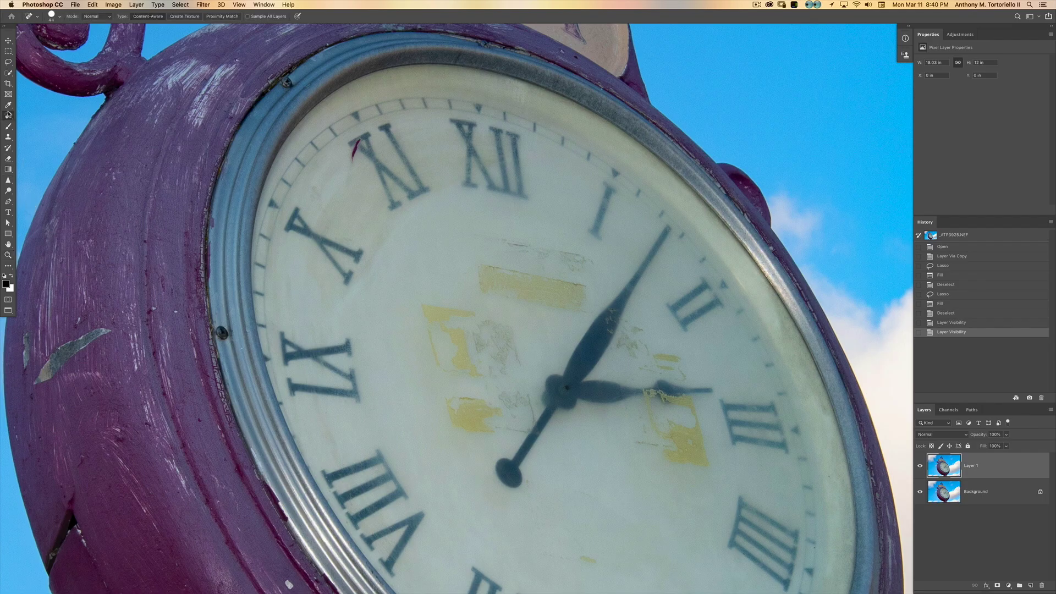
pyautogui.rightClick(10, 117)
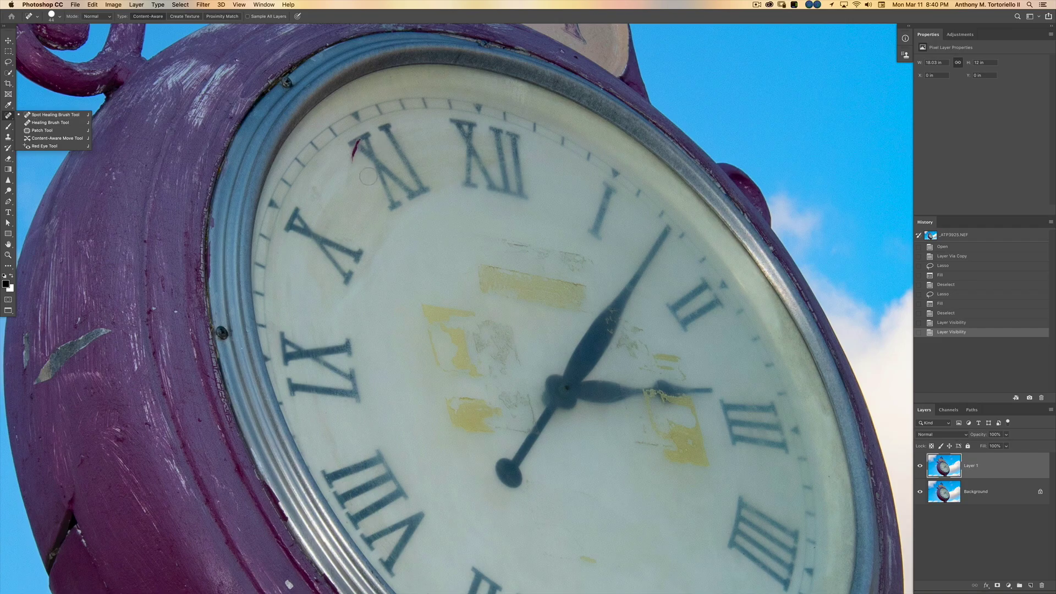
pyautogui.press('z')
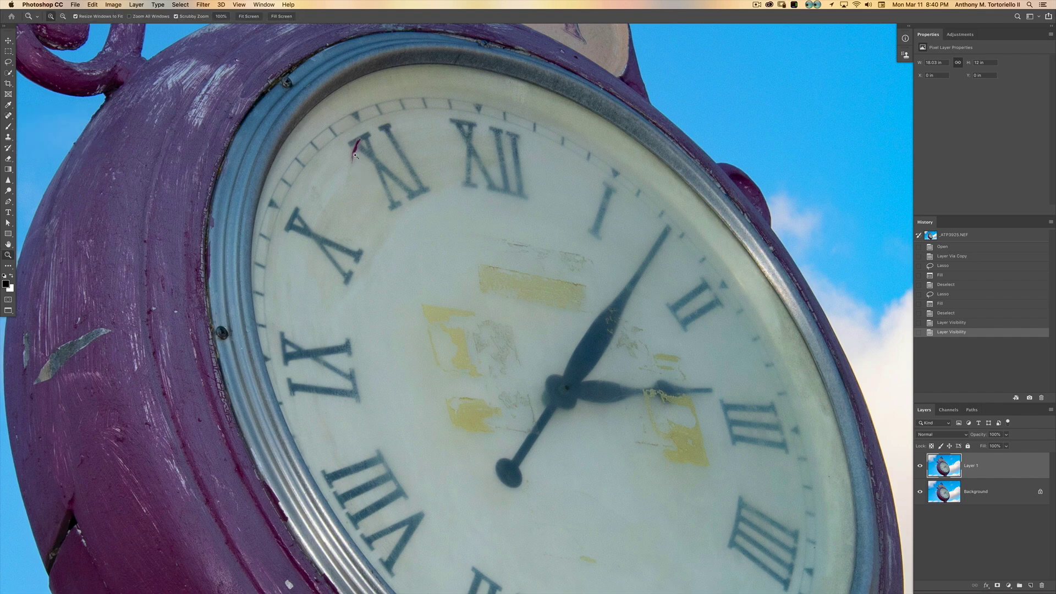
pyautogui.click(356, 154)
pyautogui.press('j')
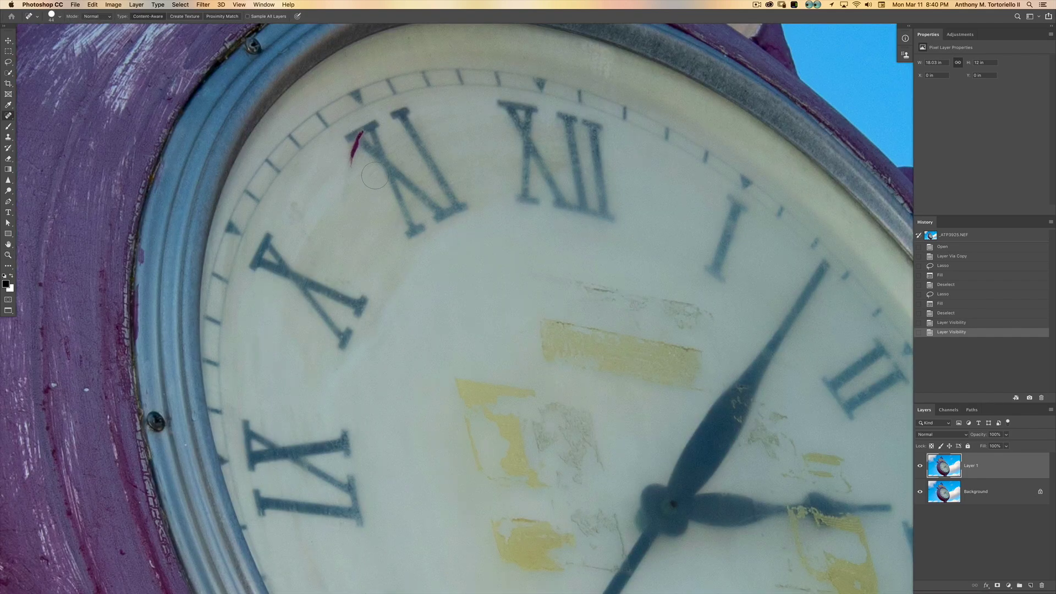
pyautogui.press('[')
pyautogui.press('[')
pyautogui.press('[')
pyautogui.click(356, 149)
pyautogui.moveTo(350, 163)
pyautogui.mouseDown()
pyautogui.moveTo(362, 131)
pyautogui.moveTo(357, 157)
pyautogui.moveTo(356, 95)
pyautogui.moveTo(350, 166)
pyautogui.moveTo(350, 156)
pyautogui.moveTo(375, 154)
pyautogui.mouseUp()
# Step back through the healing strokes, try one more healing dab beside the XI numeral and undo it.
pyautogui.press('super+z')
pyautogui.press('super+z')
pyautogui.press('super+z')
pyautogui.press('super+z')
pyautogui.press('super+z')
pyautogui.click(350, 155)
pyautogui.press('super+z')
# Retouch the edge of the XI numeral's X with a small Clone Stamp brush in Normal mode at 100% opacity.
pyautogui.press('z')
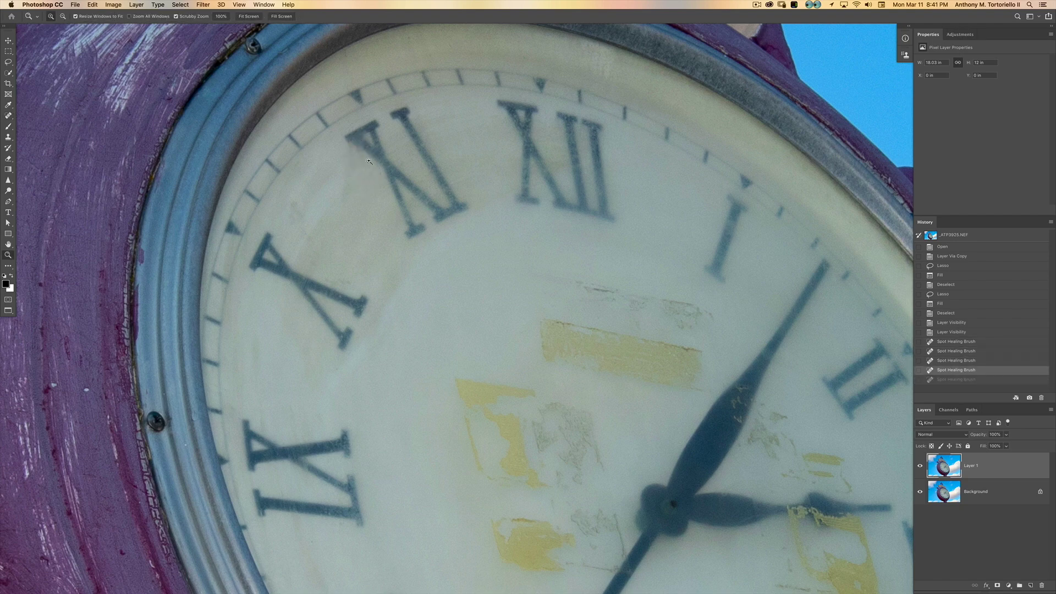
pyautogui.click(364, 157)
pyautogui.click(364, 158)
pyautogui.press('s')
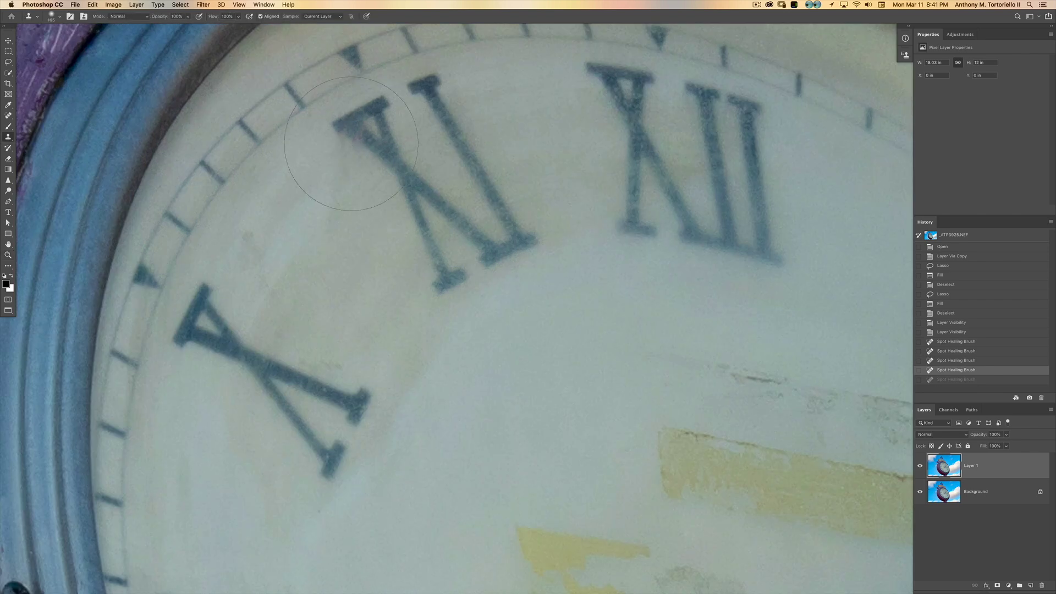
pyautogui.moveTo(395, 162)
pyautogui.mouseDown()
pyautogui.moveTo(340, 164)
pyautogui.moveTo(354, 182)
pyautogui.mouseUp()
pyautogui.moveTo(369, 141); pyautogui.dragTo(367, 149)
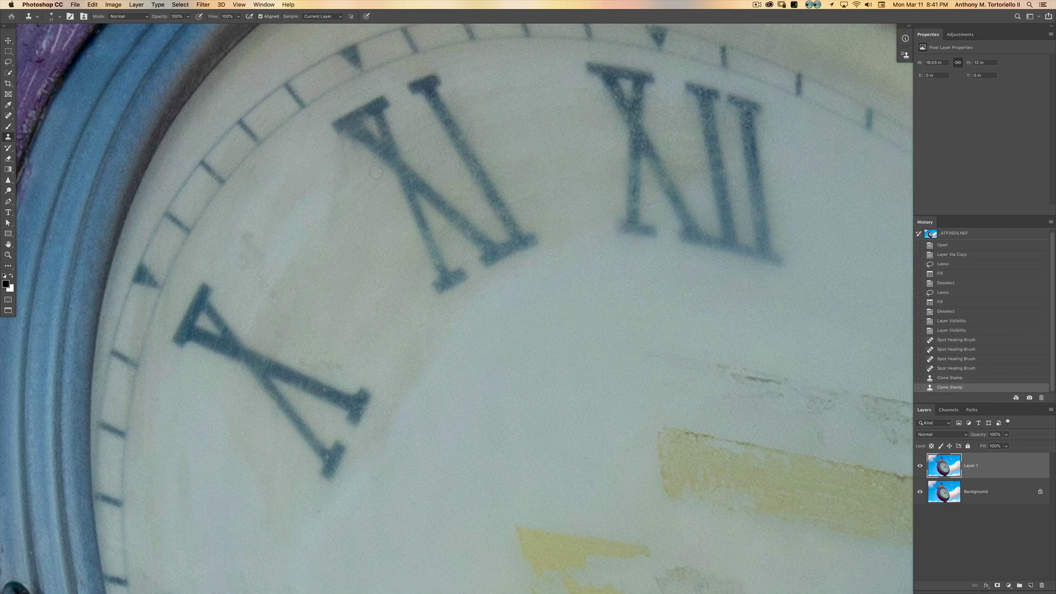
# Clone clean dial texture over the area just beside the XI numeral's upper-left end and undo the last clone dab.
pyautogui.click(342, 149)
pyautogui.moveTo(338, 149); pyautogui.dragTo(341, 150)
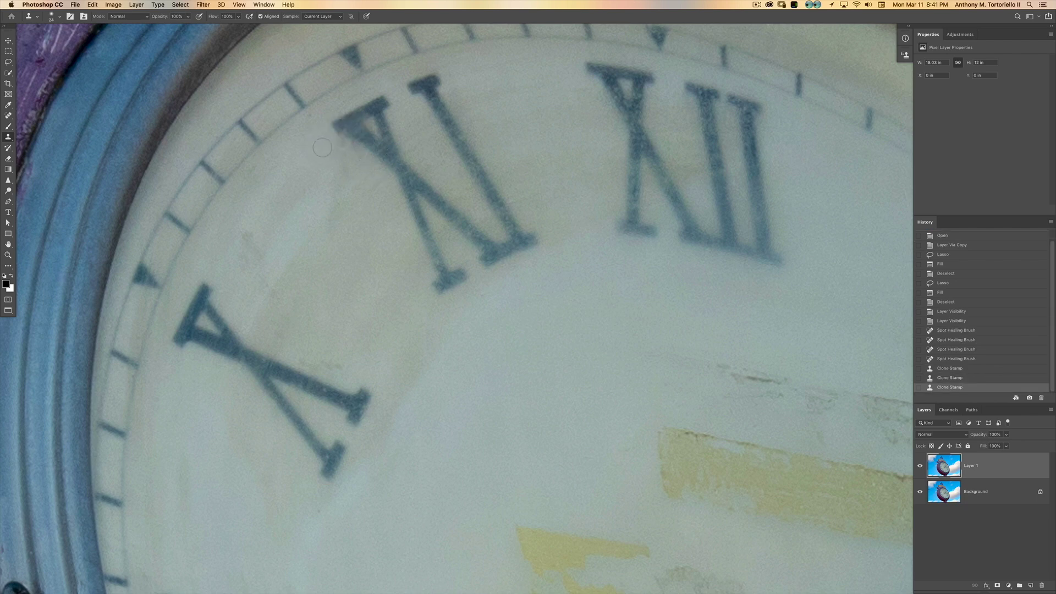
pyautogui.click(342, 148)
pyautogui.press('super+z')
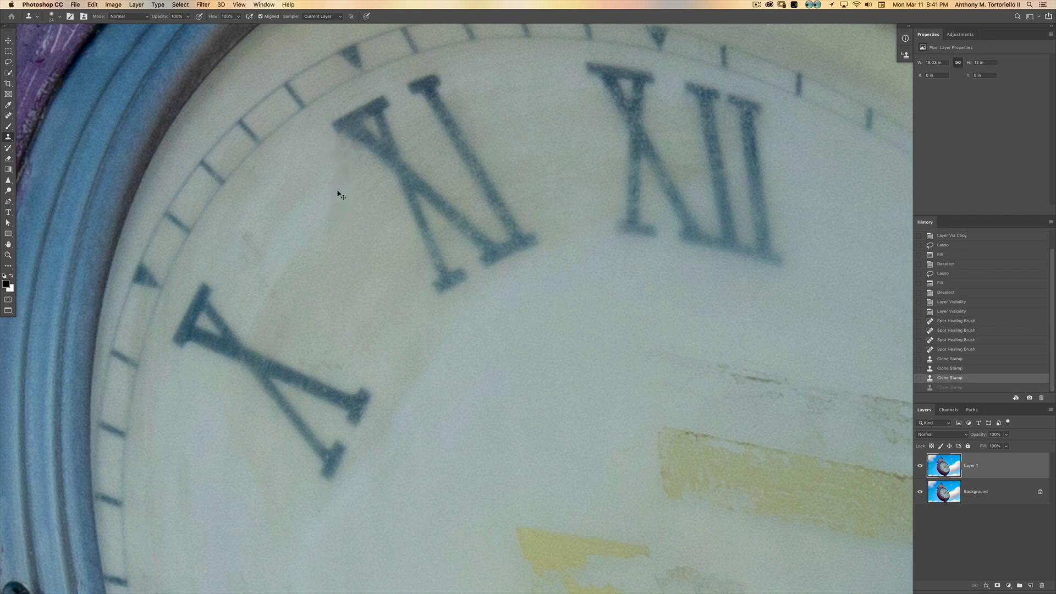
# Clone clean dial texture over the left end of the faint residue above the long yellow patch, using the Clone Stamp at 100% opacity.
pyautogui.press('super+0')
pyautogui.press('z')
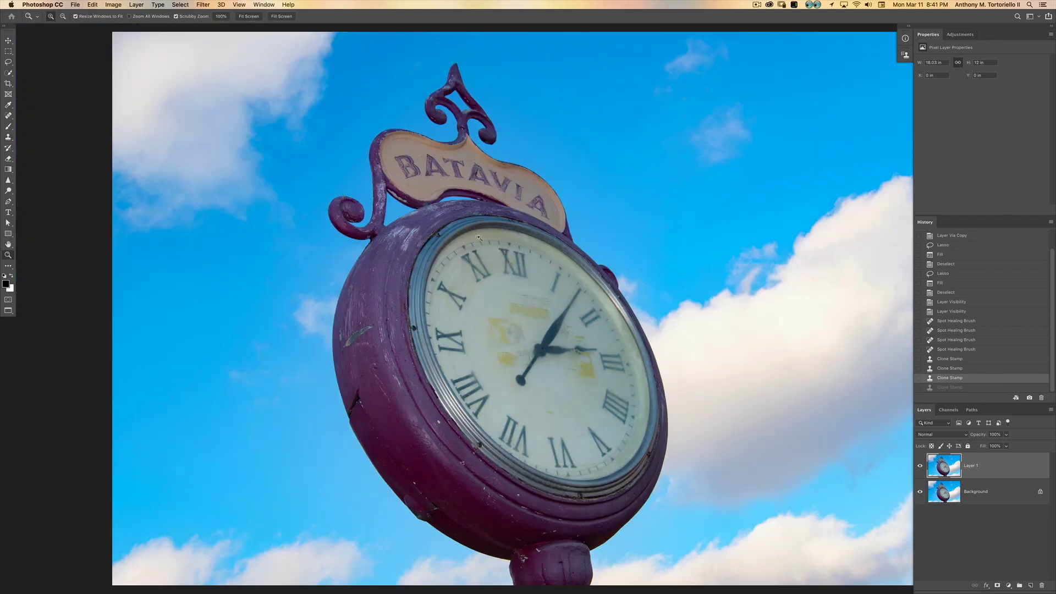
pyautogui.click(462, 266)
pyautogui.moveTo(490, 349); pyautogui.dragTo(365, 248)
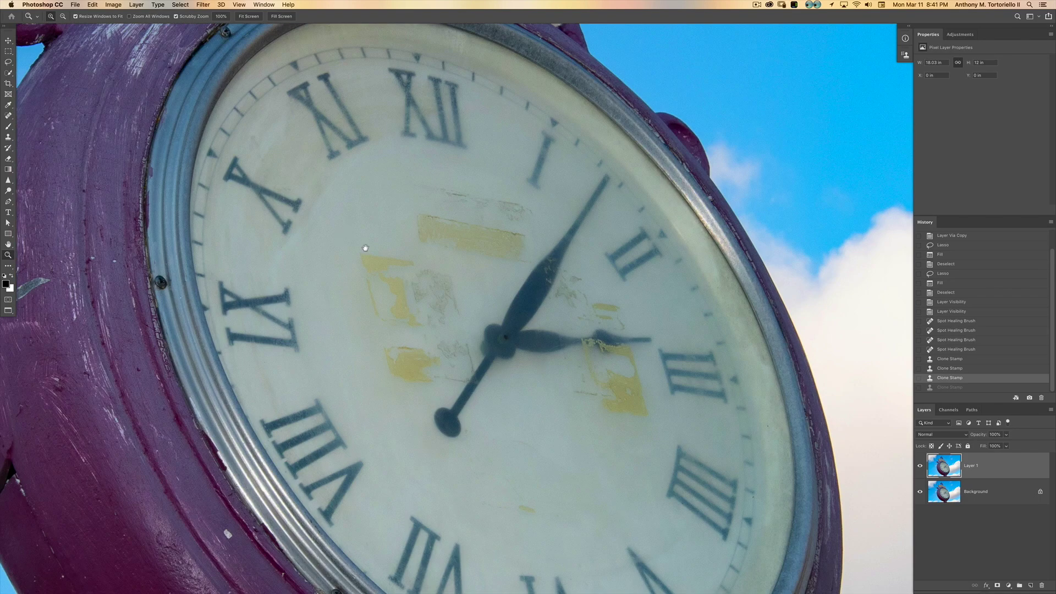
pyautogui.click(440, 293)
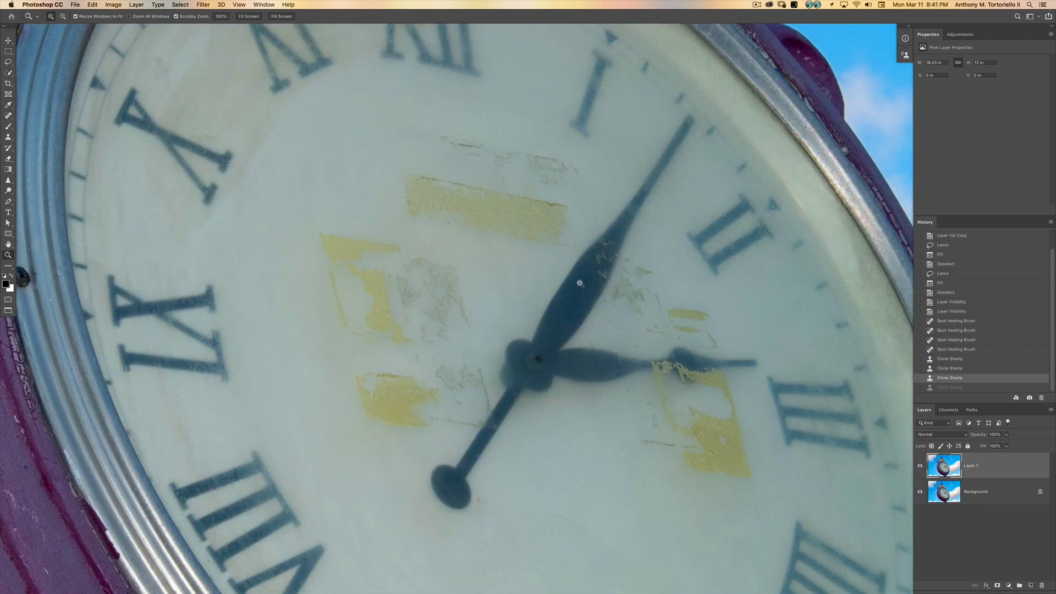
pyautogui.moveTo(388, 273); pyautogui.dragTo(385, 286)
pyautogui.keyDown('alt'); pyautogui.click(385, 287); pyautogui.keyUp('alt')
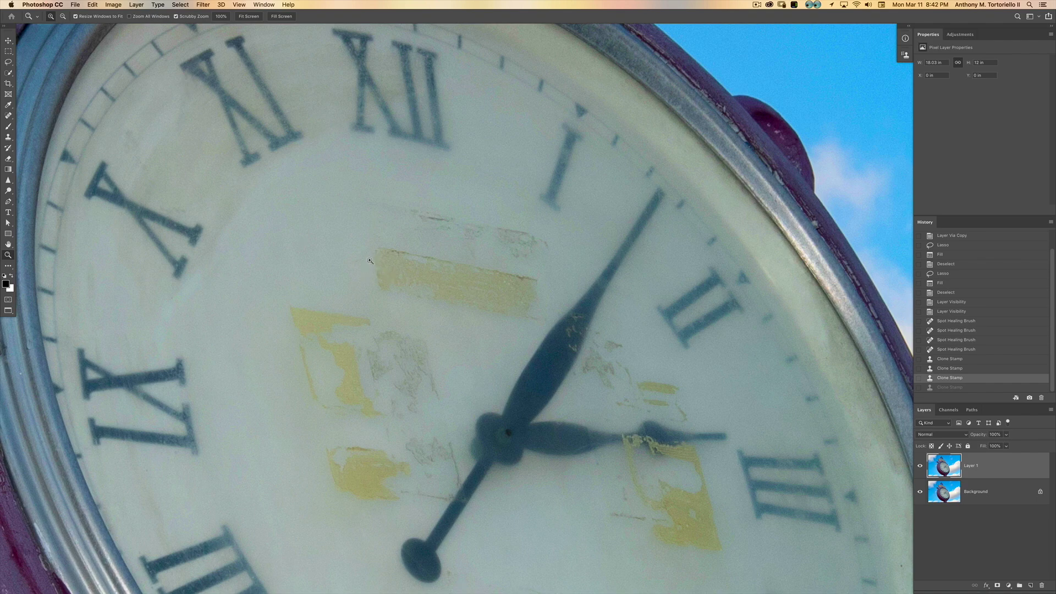
pyautogui.press('s')
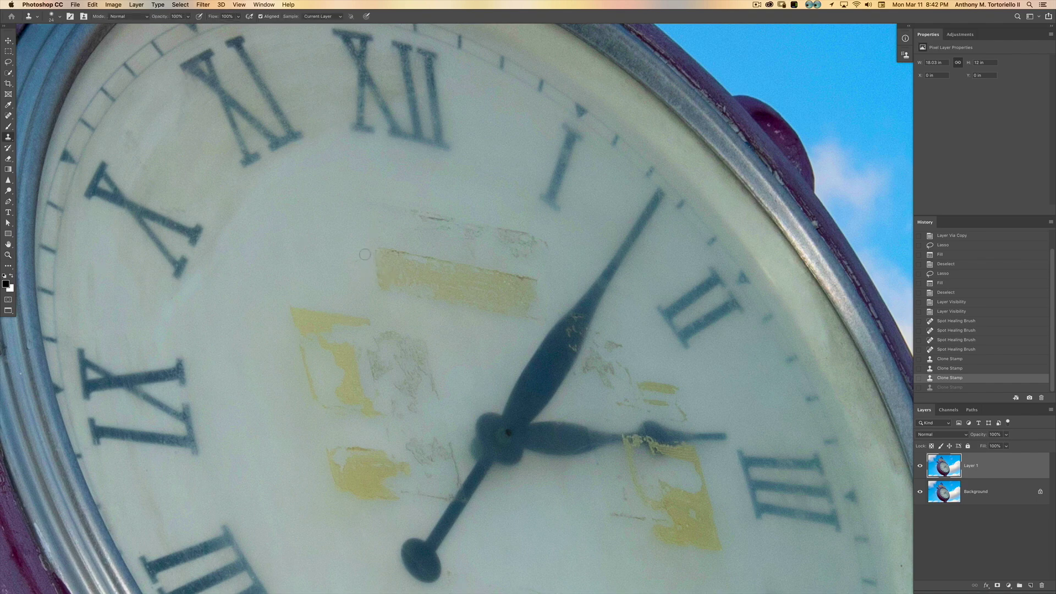
pyautogui.moveTo(350, 260); pyautogui.dragTo(350, 260)
pyautogui.moveTo(368, 196)
pyautogui.mouseDown()
pyautogui.moveTo(394, 211)
pyautogui.moveTo(457, 226)
pyautogui.moveTo(419, 227)
pyautogui.mouseUp()
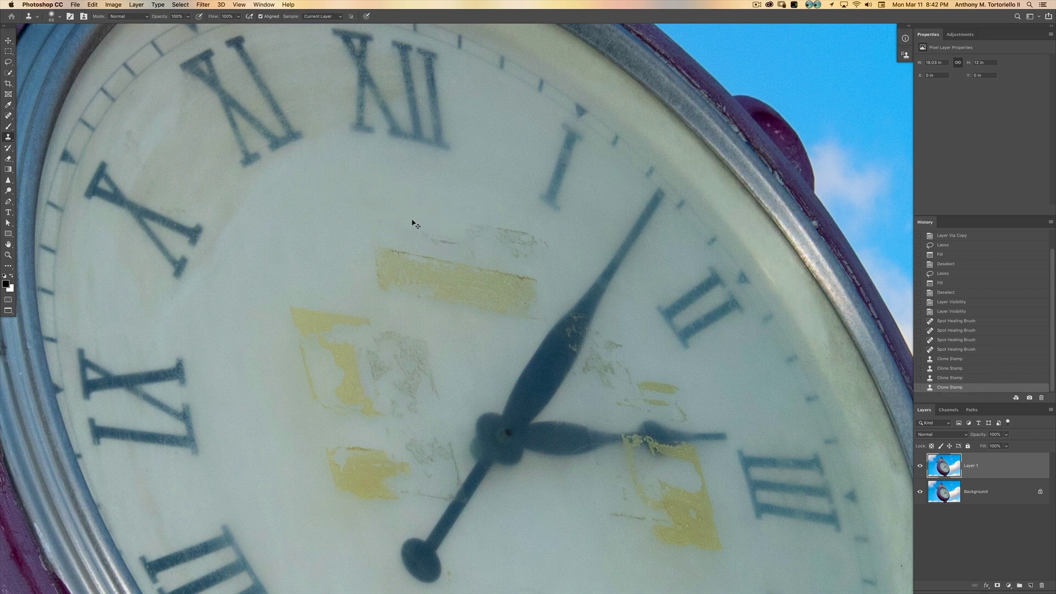
# Rework the clone strokes further along the residue above the long yellow patch, stepping through the strokes and undoing the last one.
pyautogui.press('super+z')
pyautogui.moveTo(533, 249)
pyautogui.mouseDown()
pyautogui.moveTo(402, 218)
pyautogui.moveTo(395, 204)
pyautogui.moveTo(447, 222)
pyautogui.moveTo(394, 216)
pyautogui.moveTo(394, 232)
pyautogui.moveTo(444, 211)
pyautogui.moveTo(481, 240)
pyautogui.moveTo(451, 242)
pyautogui.mouseUp()
pyautogui.press('super+z')
pyautogui.press('super+z')
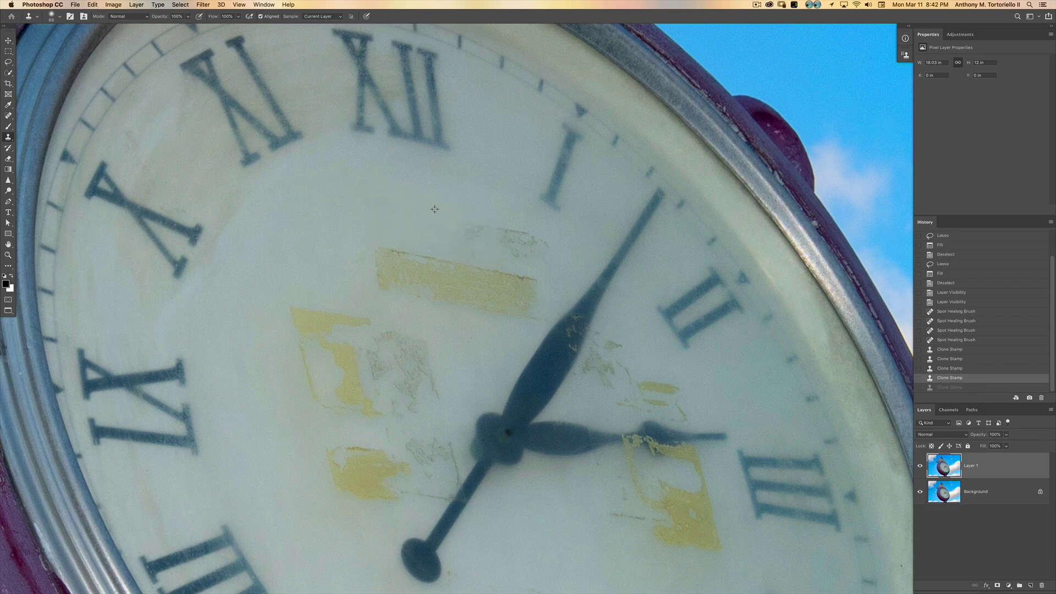
pyautogui.press('super+shift+z')
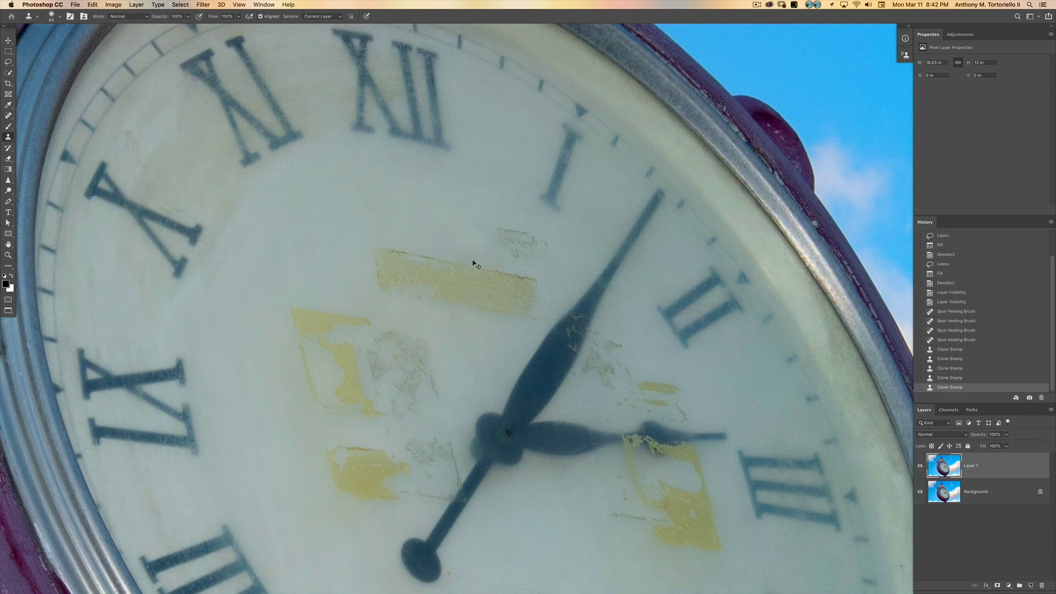
pyautogui.press('super+z')
# Set the Clone Stamp opacity to 90% and clone over the remaining residue above the long yellow patch, redoing the last stroke.
pyautogui.press('9')
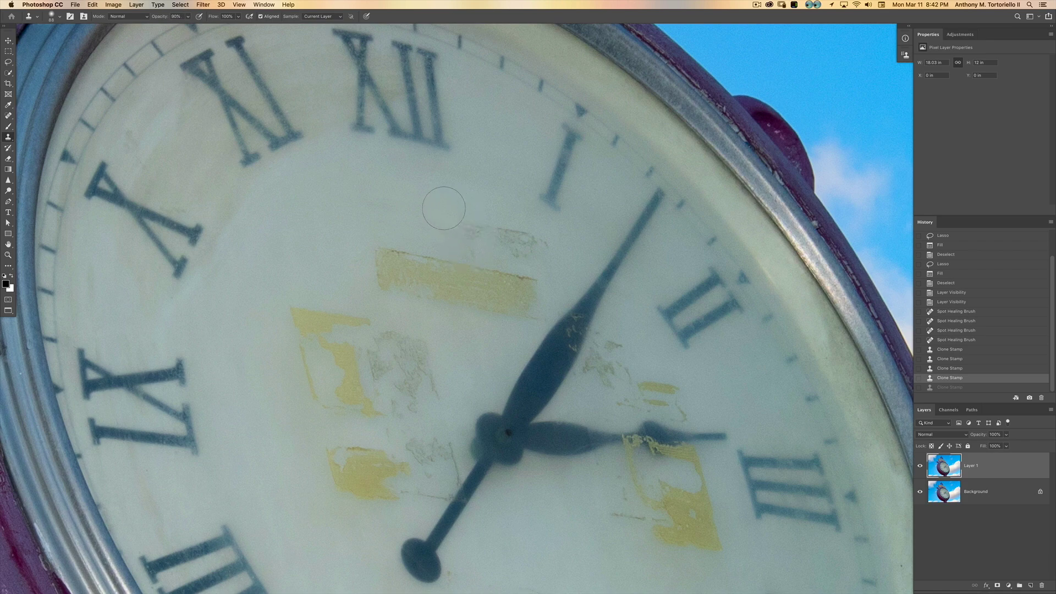
pyautogui.moveTo(473, 240)
pyautogui.mouseDown()
pyautogui.moveTo(517, 242)
pyautogui.moveTo(490, 229)
pyautogui.moveTo(511, 245)
pyautogui.moveTo(471, 245)
pyautogui.moveTo(478, 227)
pyautogui.moveTo(484, 247)
pyautogui.moveTo(513, 261)
pyautogui.mouseUp()
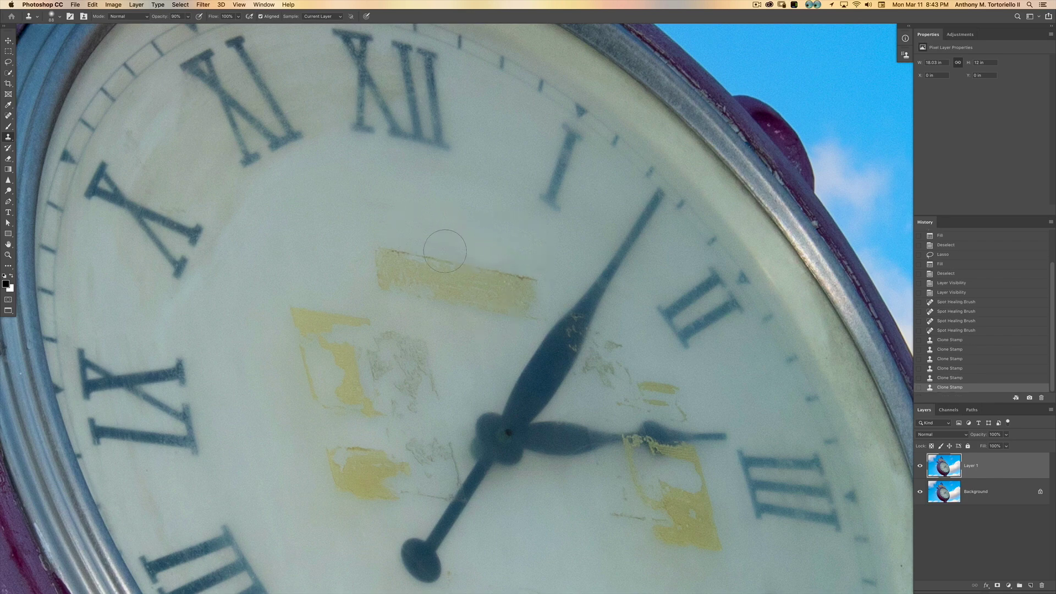
pyautogui.press('super+z')
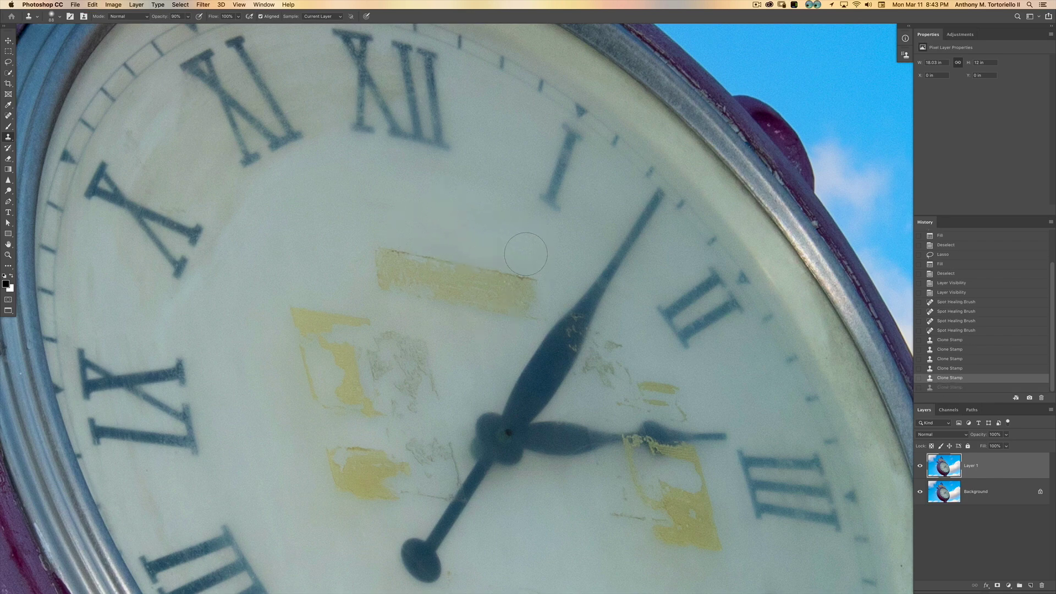
pyautogui.moveTo(526, 254); pyautogui.dragTo(451, 231)
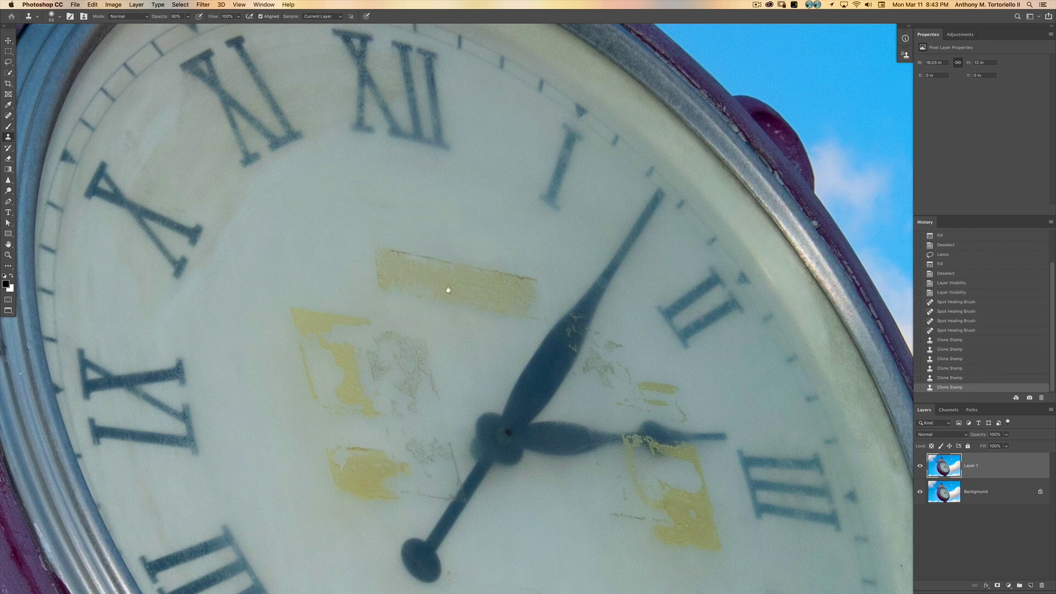
# Lasso the long yellow patch below the XII numeral, replace it with a Content-Aware fill in Normal mode at 100% opacity, and deselect.
pyautogui.press('super+0')
pyautogui.press('x')
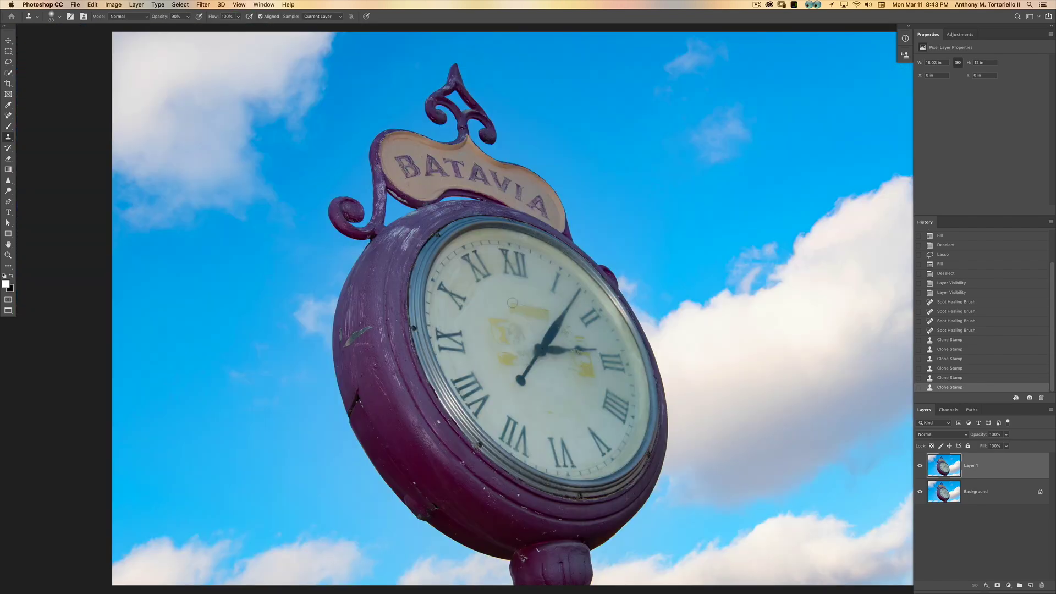
pyautogui.press('z')
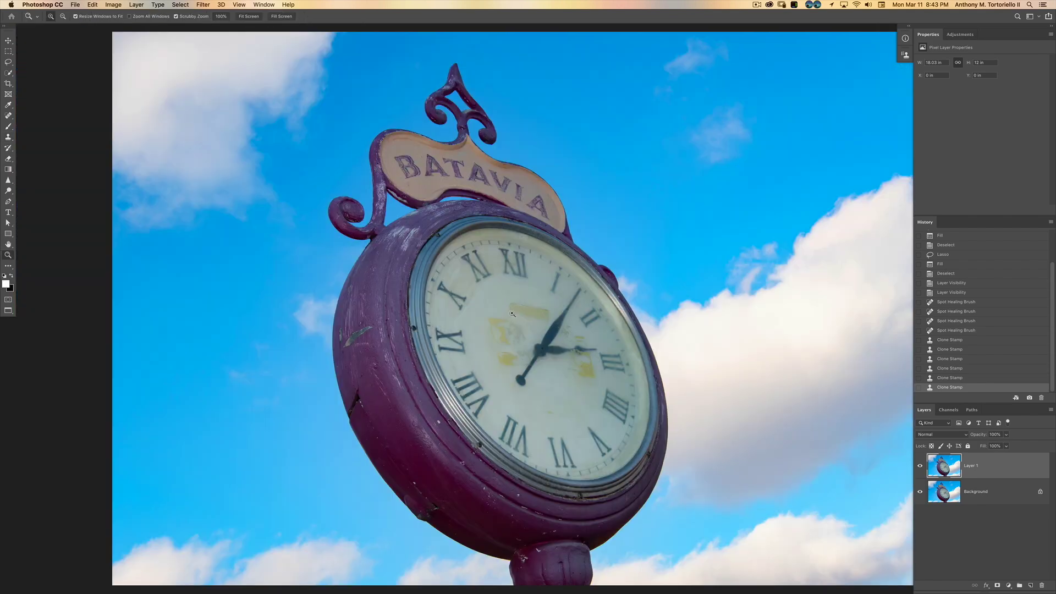
pyautogui.moveTo(509, 308); pyautogui.dragTo(316, 297)
pyautogui.press('l')
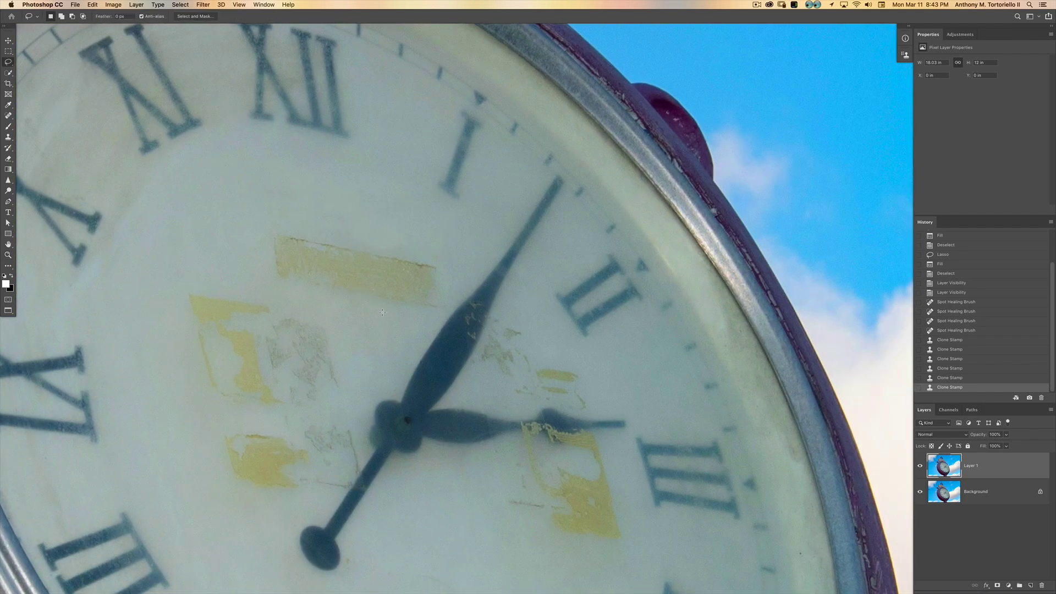
pyautogui.moveTo(303, 289)
pyautogui.mouseDown()
pyautogui.moveTo(263, 265)
pyautogui.moveTo(263, 243)
pyautogui.moveTo(307, 226)
pyautogui.moveTo(434, 262)
pyautogui.moveTo(452, 289)
pyautogui.moveTo(432, 319)
pyautogui.moveTo(302, 290)
pyautogui.mouseUp()
pyautogui.press('super+h')
pyautogui.hotkey('shift', 'BackSpace')
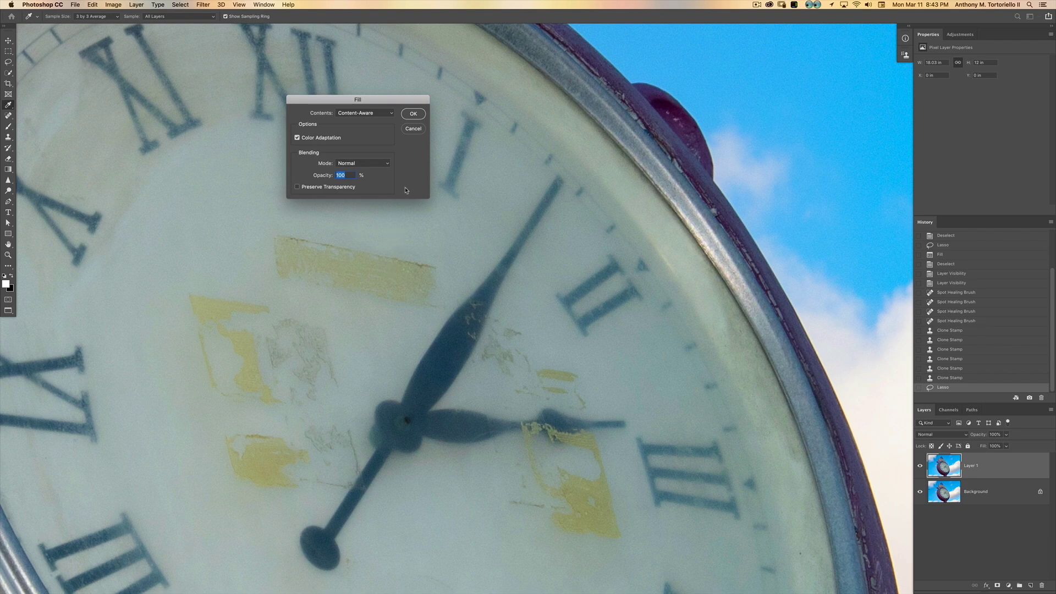
pyautogui.click(408, 114)
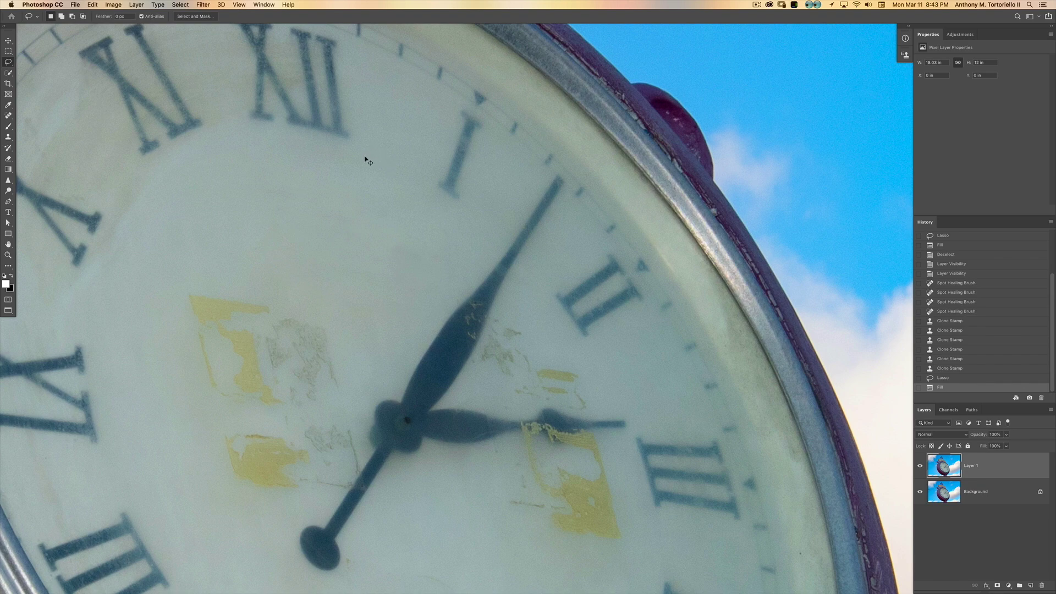
pyautogui.press('super+d')
# Lasso the two yellow patches and gray residue between the IX numeral and the hub, replace them with a Content-Aware fill, and deselect.
pyautogui.moveTo(295, 255); pyautogui.dragTo(346, 235)
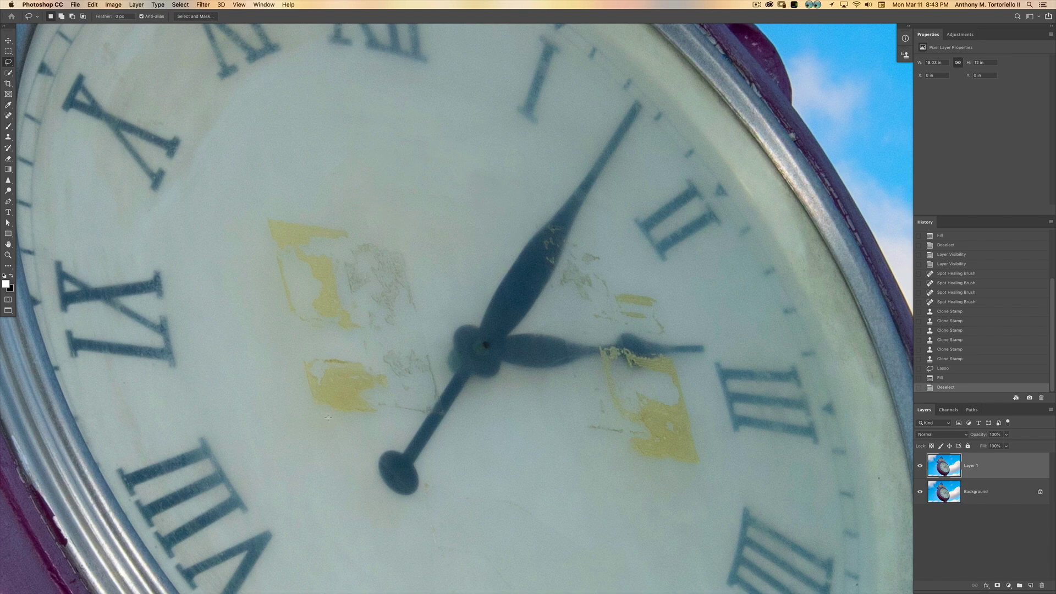
pyautogui.moveTo(328, 418)
pyautogui.mouseDown()
pyautogui.moveTo(285, 373)
pyautogui.moveTo(257, 222)
pyautogui.moveTo(269, 203)
pyautogui.moveTo(366, 210)
pyautogui.moveTo(408, 227)
pyautogui.moveTo(421, 258)
pyautogui.moveTo(439, 386)
pyautogui.moveTo(404, 417)
pyautogui.moveTo(330, 422)
pyautogui.mouseUp()
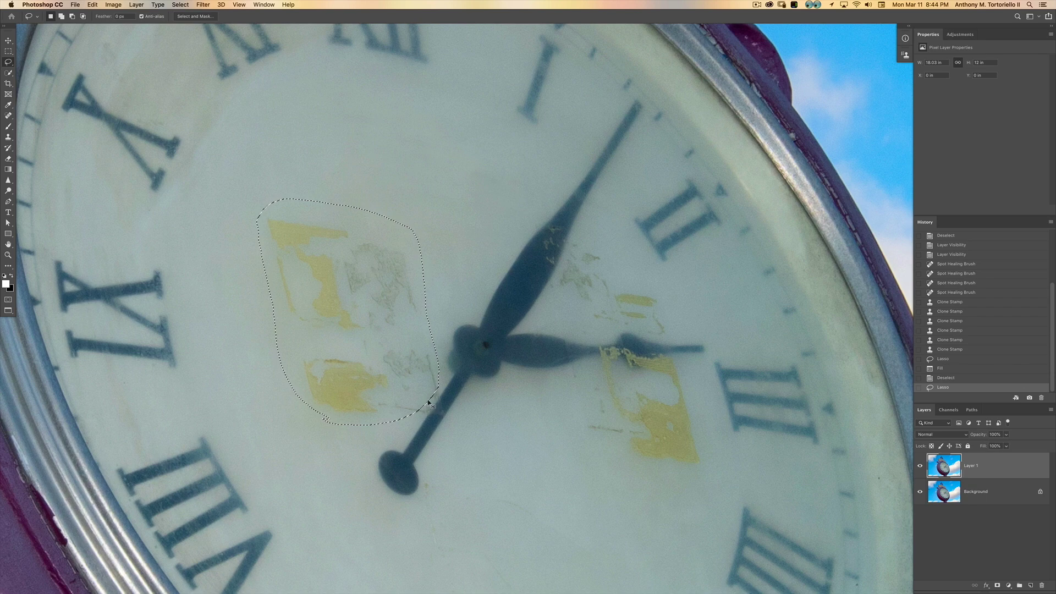
pyautogui.press('super+h')
pyautogui.hotkey('shift', 'BackSpace')
pyautogui.press('Return')
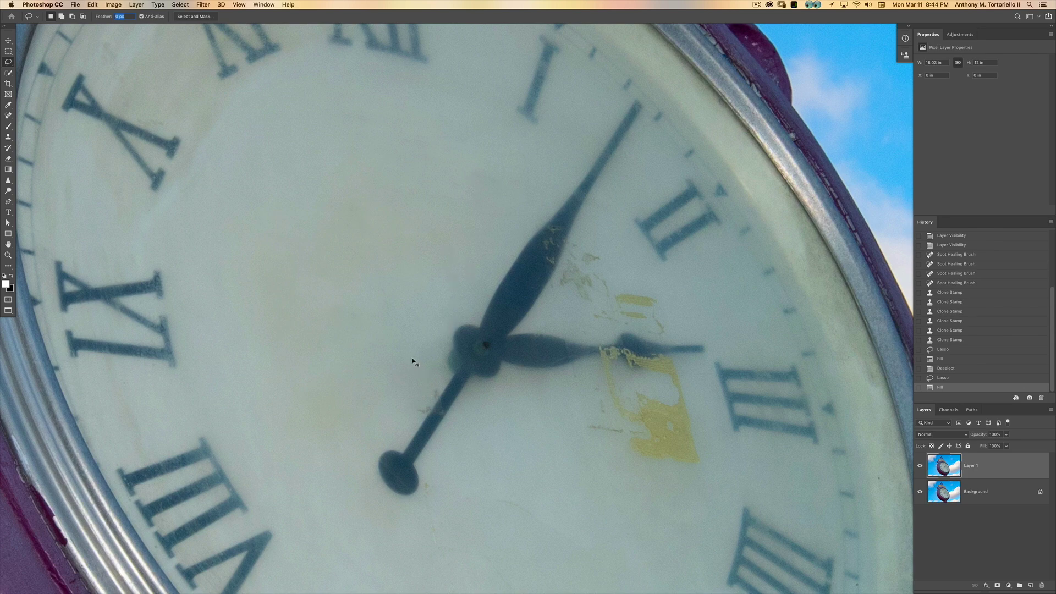
pyautogui.press('super+d')
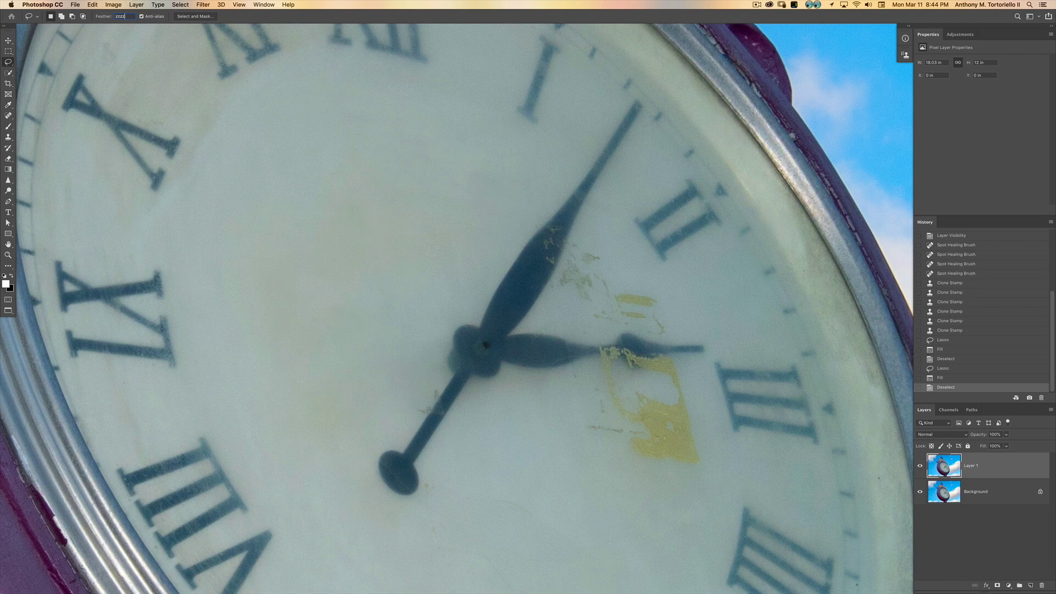
pyautogui.press('Return')
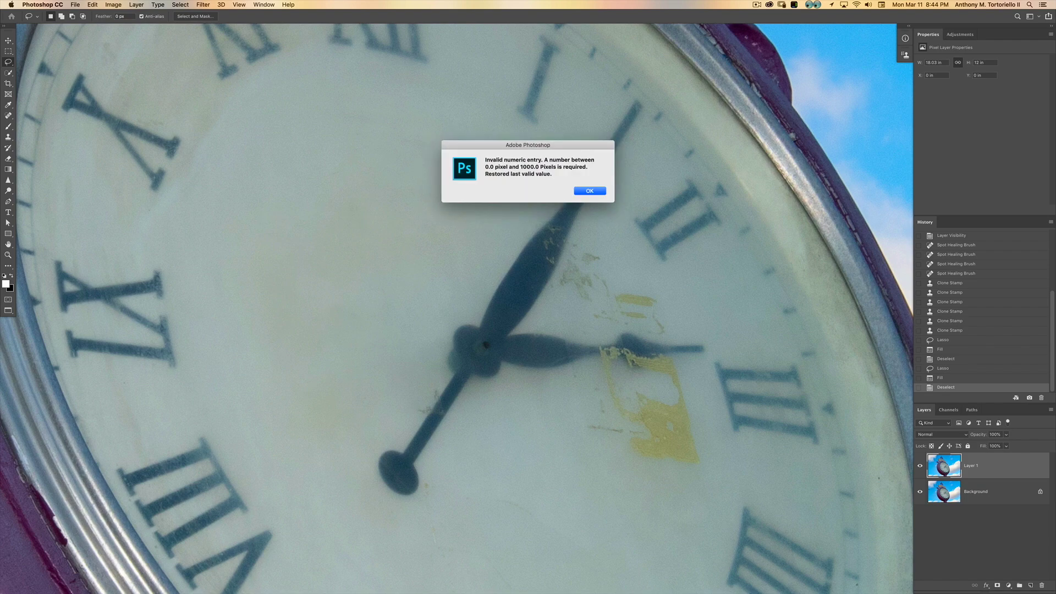
pyautogui.press('Return')
# Try to clone over the brown residue beside the tail of the clock hand with a small Clone Stamp brush at 90% opacity.
pyautogui.press('z')
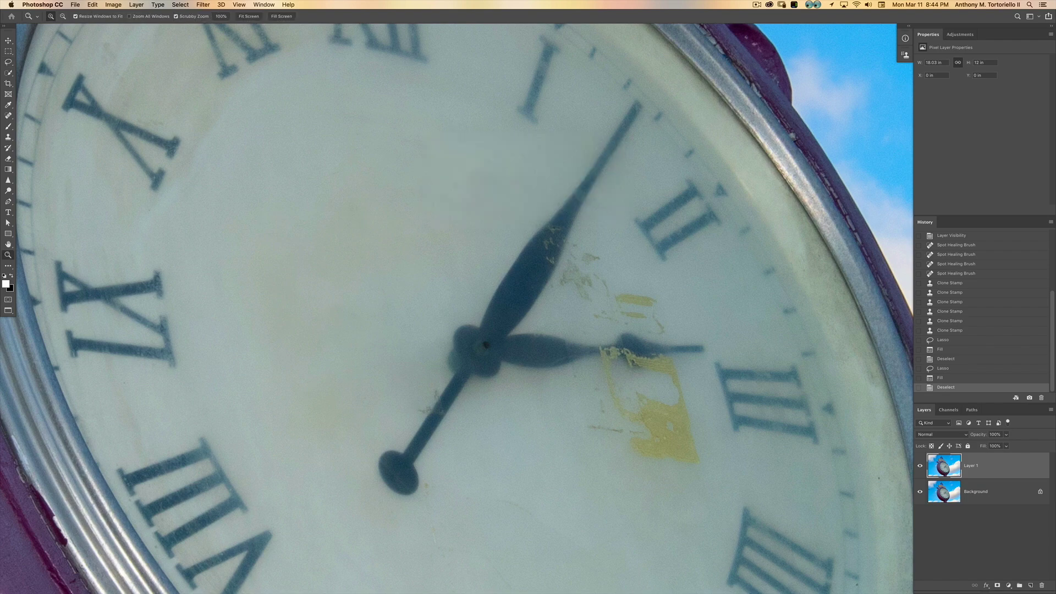
pyautogui.click(427, 414)
pyautogui.moveTo(431, 456); pyautogui.dragTo(434, 350)
pyautogui.click(435, 350)
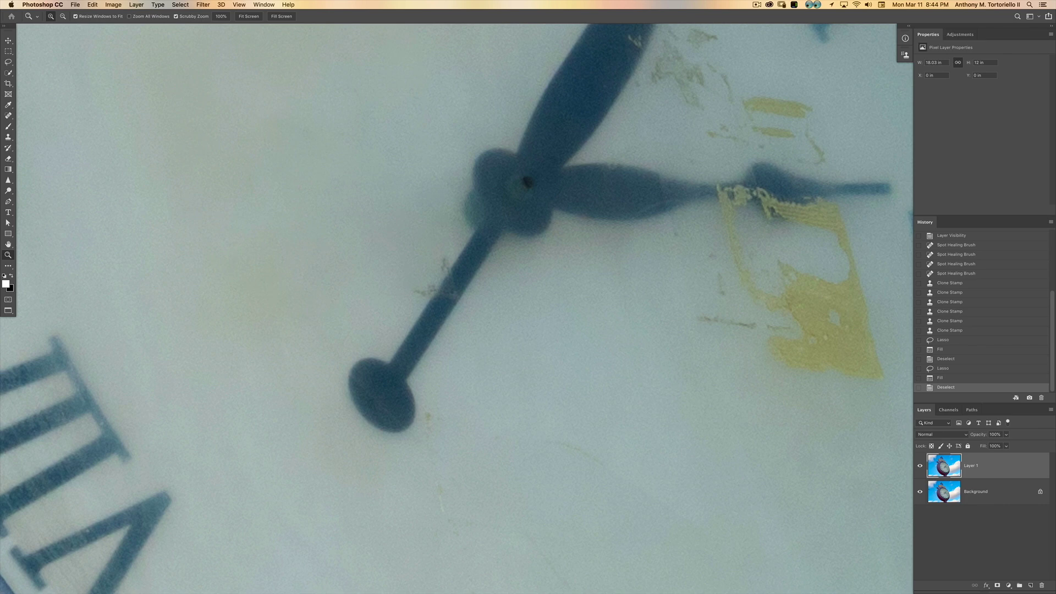
pyautogui.click(434, 313)
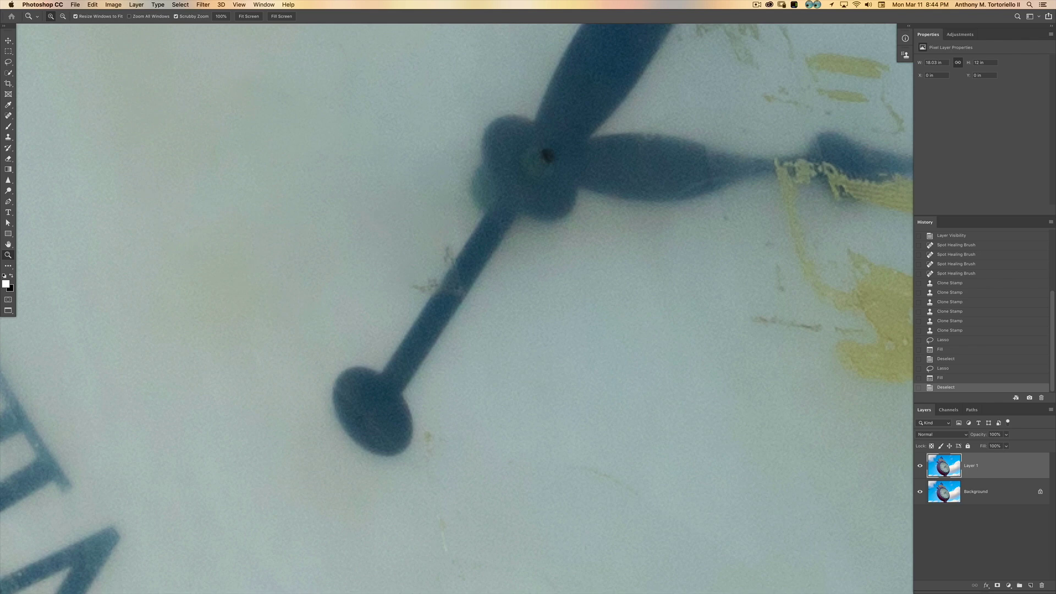
pyautogui.click(437, 314)
pyautogui.press('s')
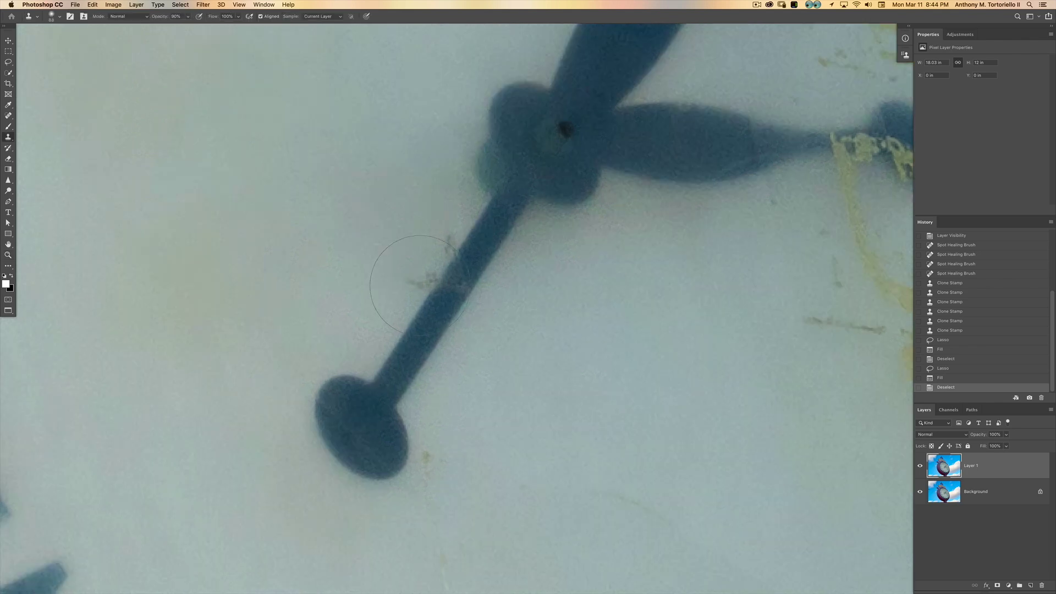
pyautogui.moveTo(421, 286)
pyautogui.mouseDown()
pyautogui.moveTo(380, 286)
pyautogui.moveTo(382, 319)
pyautogui.moveTo(408, 314)
pyautogui.mouseUp()
pyautogui.moveTo(432, 277); pyautogui.dragTo(414, 285)
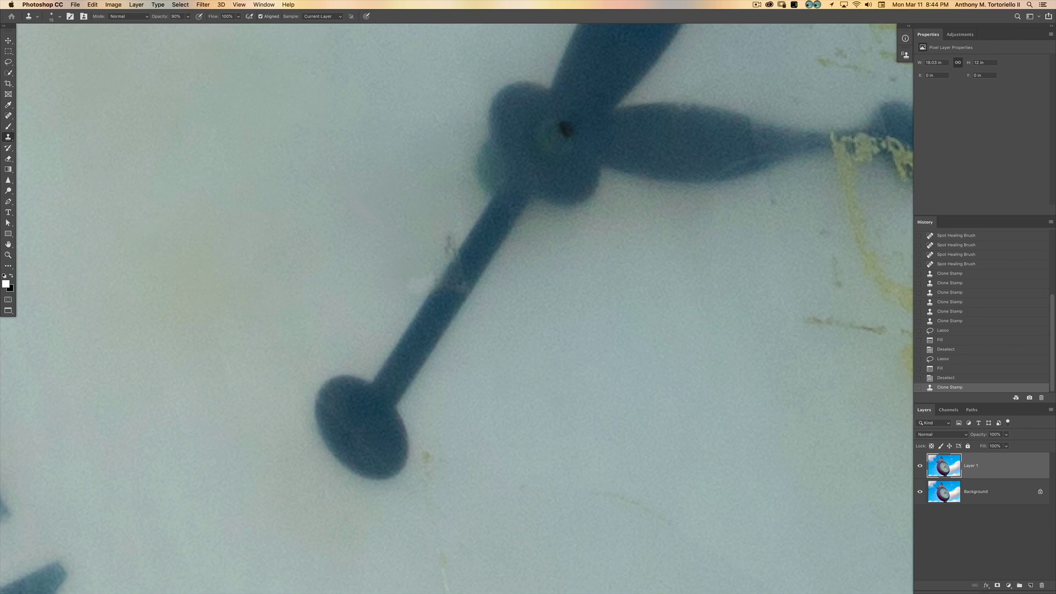
# Compare the dial with and without the last clone stroke beside the hand's tail and leave that stroke undone.
pyautogui.press('super+z')
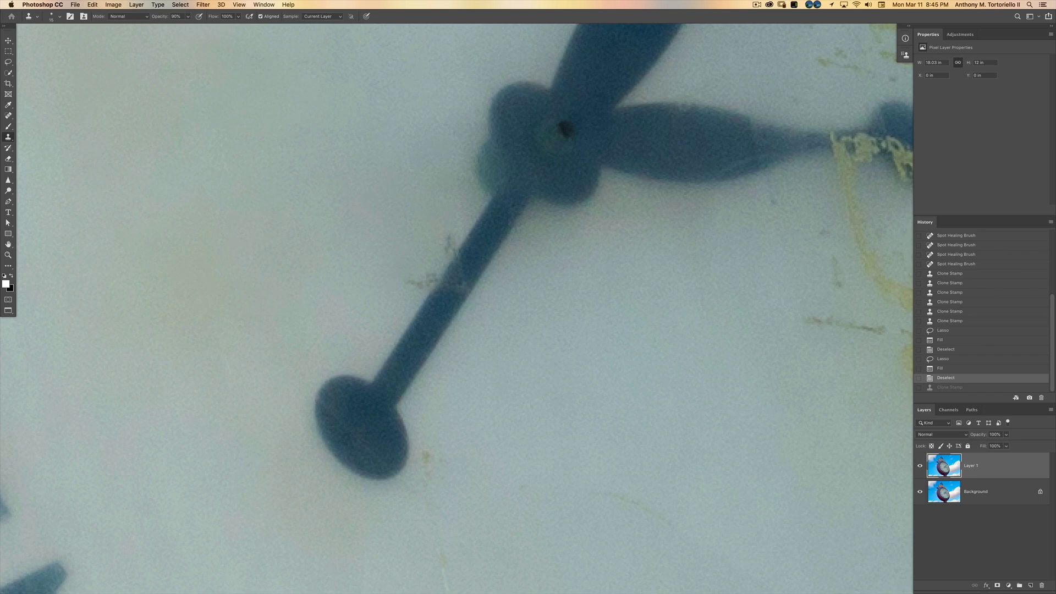
pyautogui.press('shift+super+z')
pyautogui.press('super+z')
pyautogui.press('shift+super+z')
pyautogui.press('super+z')
pyautogui.press('shift+super+z')
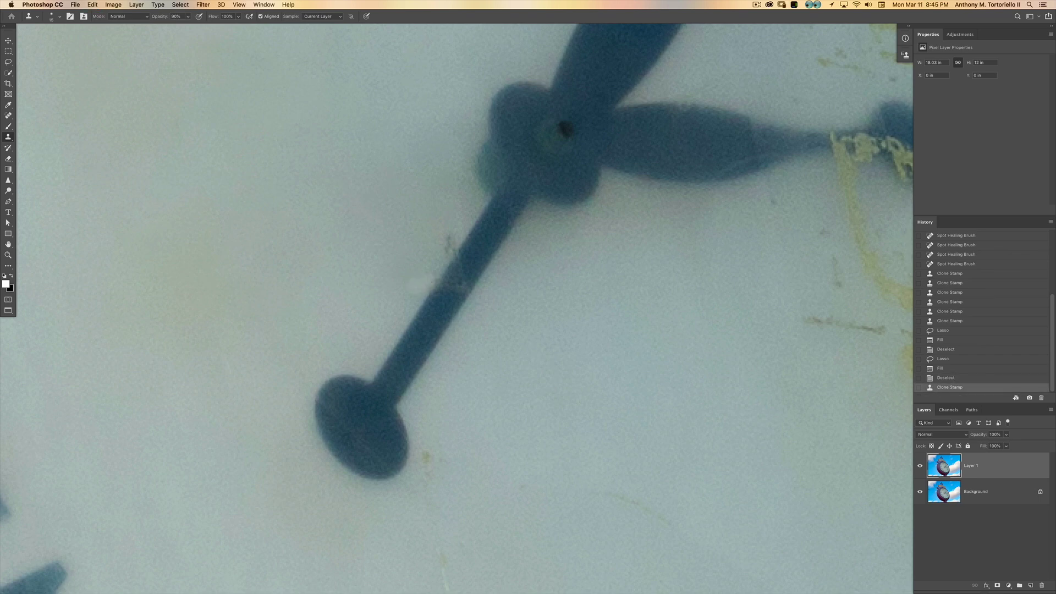
pyautogui.press('super+z')
pyautogui.press('shift+super+z')
pyautogui.press('super+z')
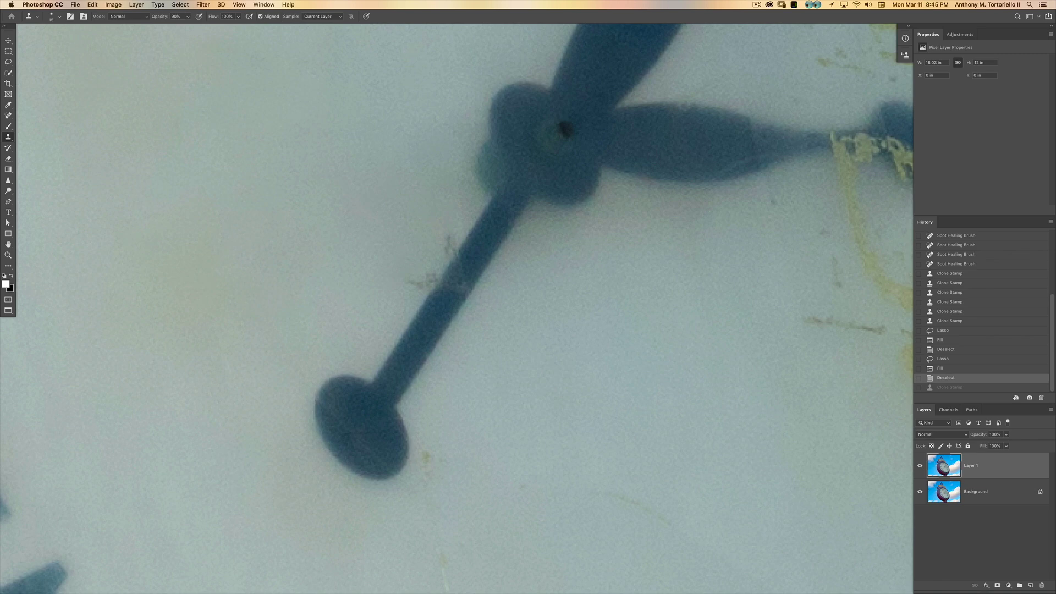
# Clone clean dial texture over the brown residue on the outer side of the hand's tail and undo the last stroke.
pyautogui.moveTo(421, 286); pyautogui.dragTo(429, 278)
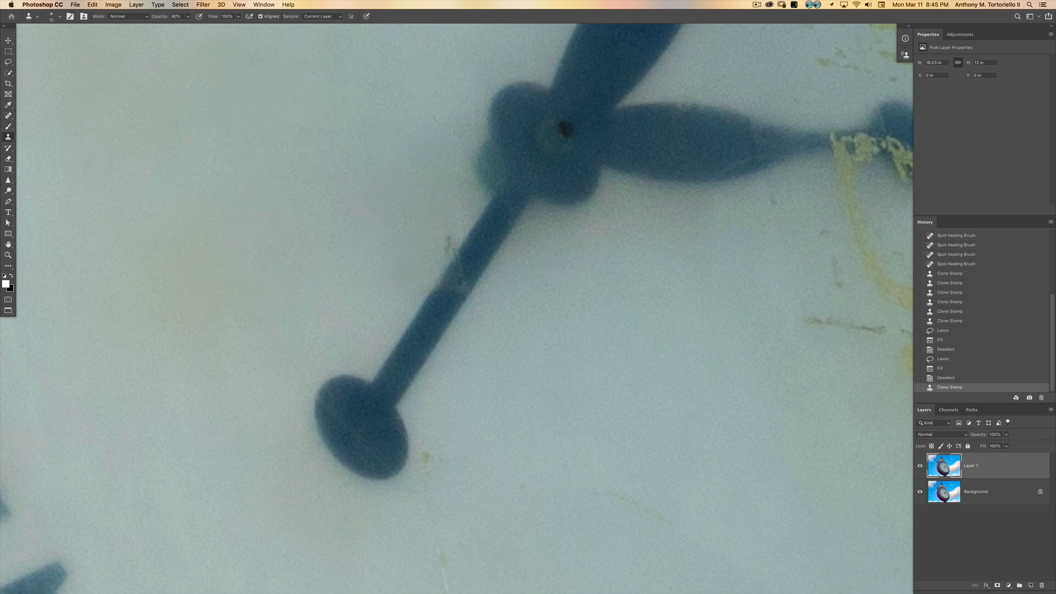
pyautogui.click(449, 243)
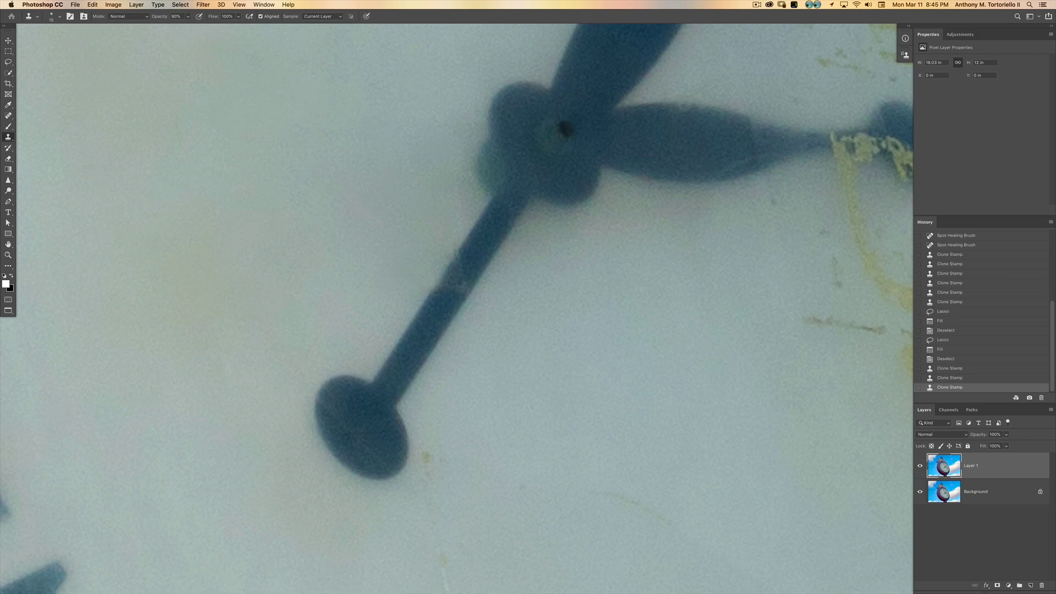
pyautogui.press('super+z')
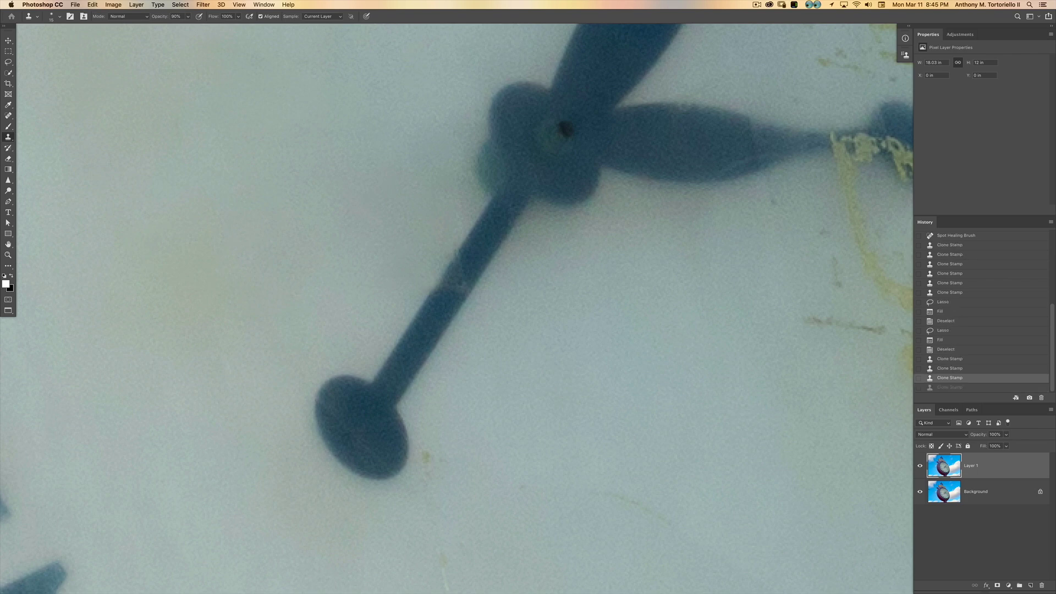
# Clone over the light residue crossing the shaft of the hand's tail, rebuild its uneven edge, and undo the last stroke.
pyautogui.press('super+plus')
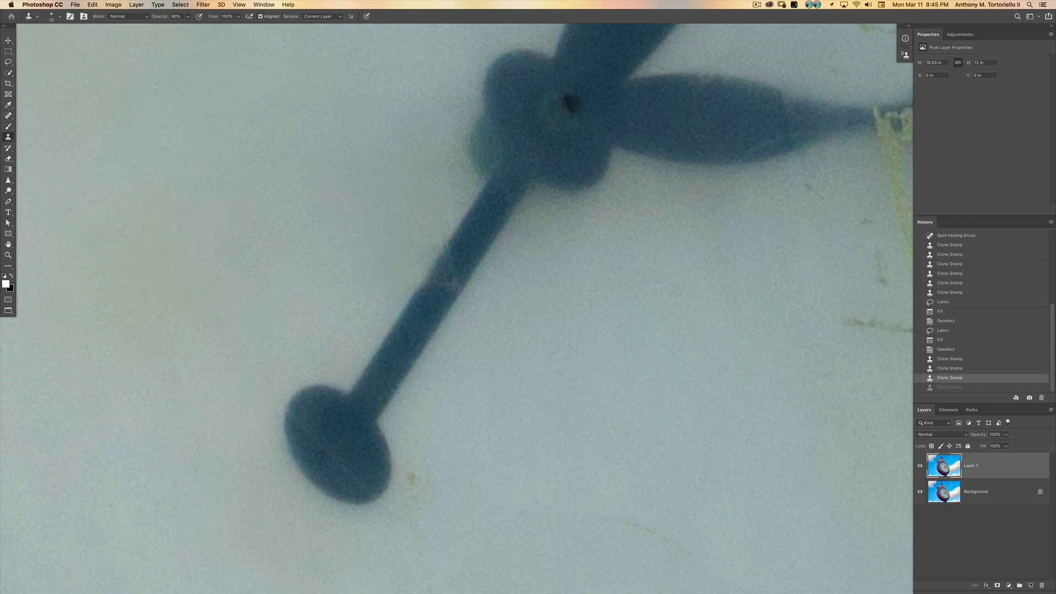
pyautogui.press('super+plus')
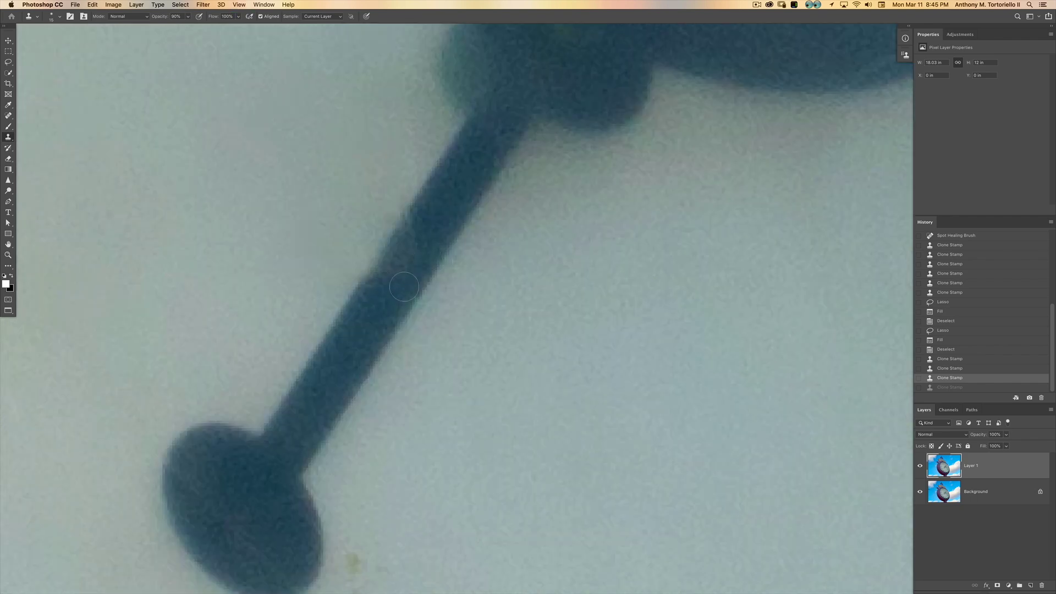
pyautogui.moveTo(387, 286); pyautogui.dragTo(415, 246)
pyautogui.press('super+z')
pyautogui.moveTo(421, 263); pyautogui.dragTo(399, 289)
pyautogui.moveTo(412, 235)
pyautogui.mouseDown()
pyautogui.moveTo(367, 302)
pyautogui.moveTo(409, 261)
pyautogui.moveTo(400, 304)
pyautogui.moveTo(366, 292)
pyautogui.mouseUp()
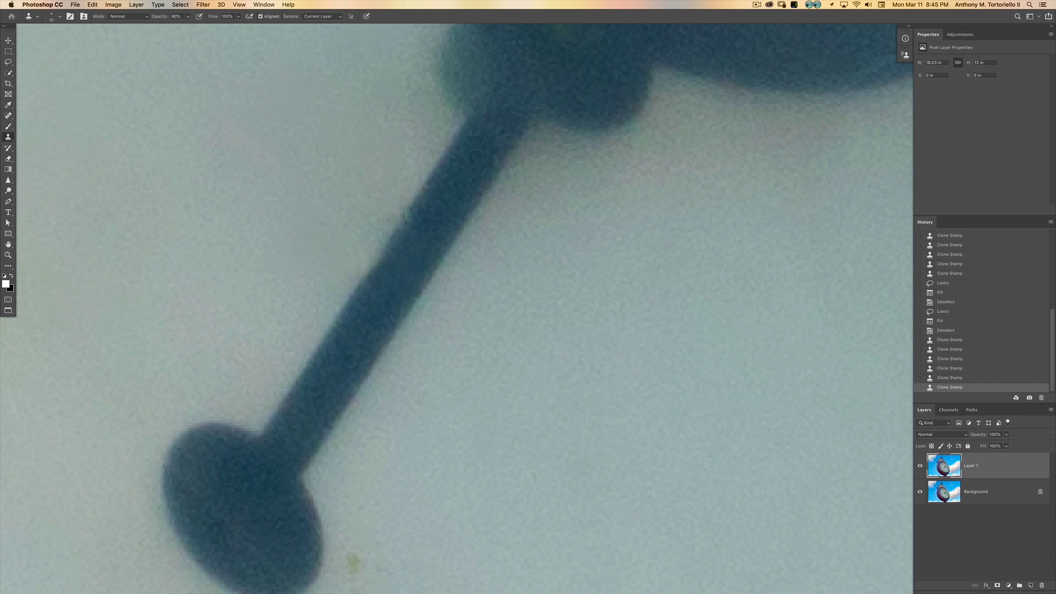
pyautogui.press('super+z')
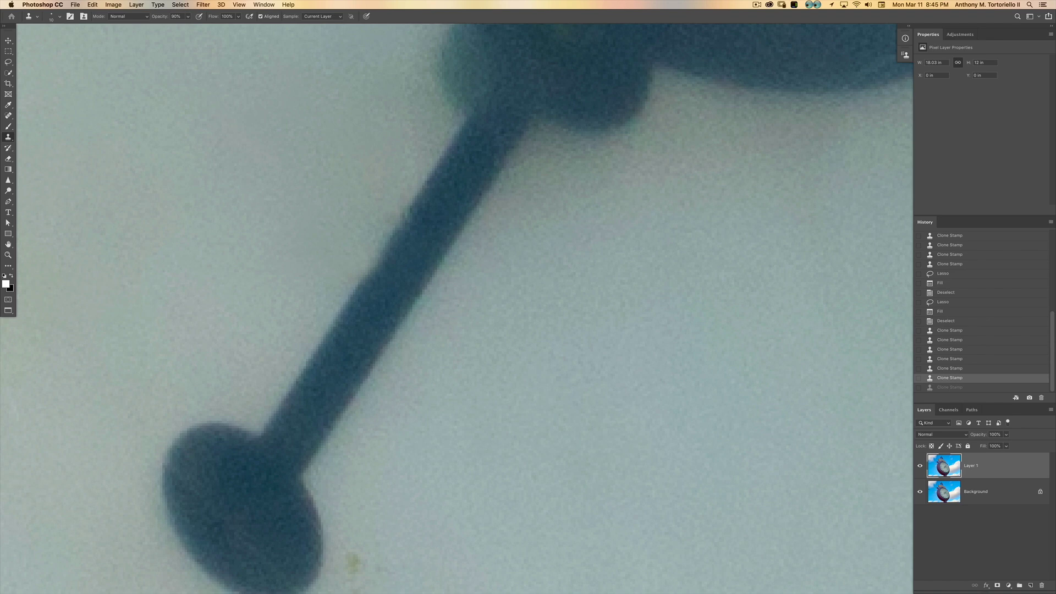
# Straighten the edge of the tail's shaft with further Clone Stamp strokes, compare the last one, and leave it undone.
pyautogui.moveTo(408, 218); pyautogui.dragTo(365, 281)
pyautogui.press('super+z')
pyautogui.press('super+shift+z')
pyautogui.press('super+shift+z')
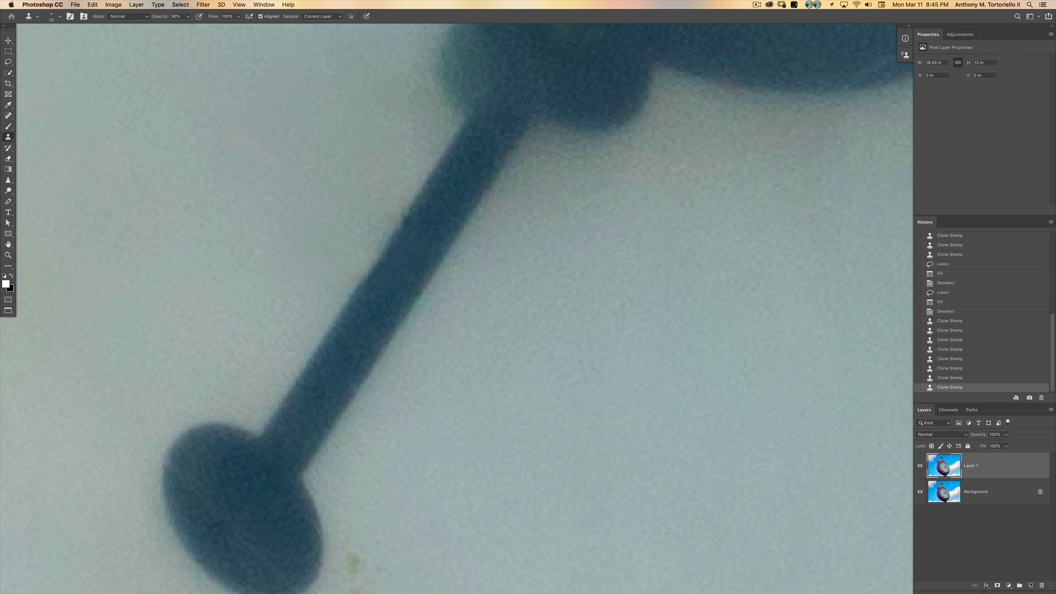
pyautogui.press('super+shift+z')
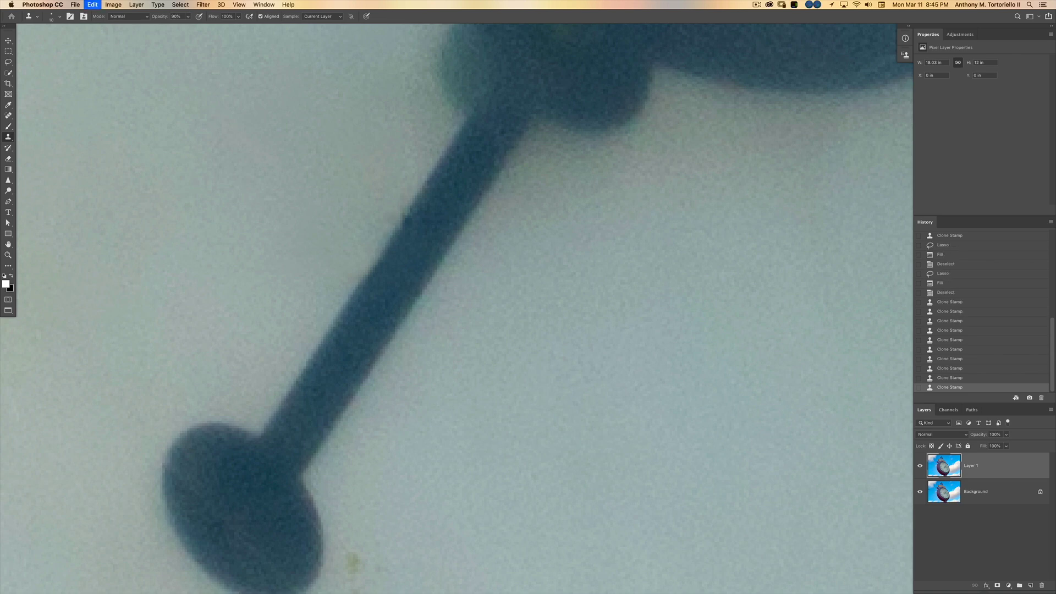
pyautogui.press('super+z')
pyautogui.press('super+shift+z')
pyautogui.press('super+z')
# Refine both edges of the tail's shaft using a 7 px Clone Stamp at 3% hardness and 90% opacity.
pyautogui.press('super+0')
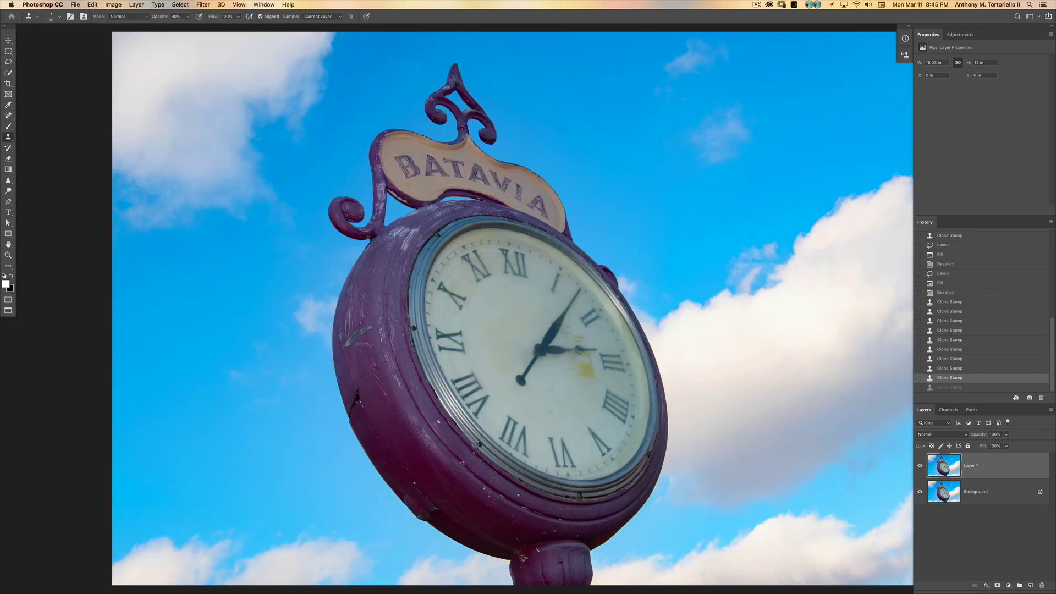
pyautogui.press('super+space')
pyautogui.moveTo(526, 375); pyautogui.dragTo(633, 375)
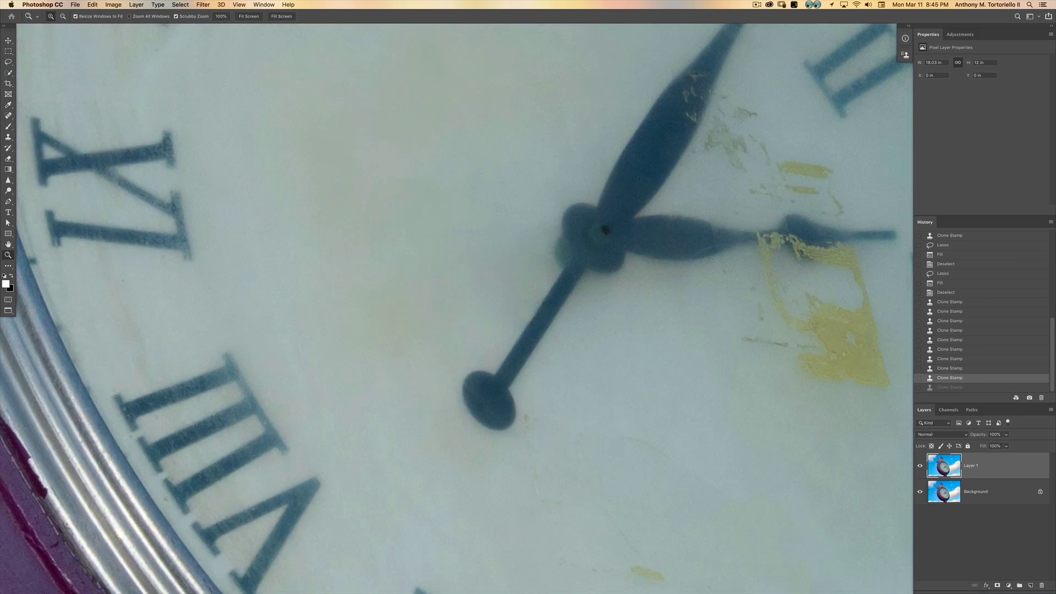
pyautogui.moveTo(544, 323)
pyautogui.mouseDown()
pyautogui.moveTo(617, 323)
pyautogui.moveTo(551, 337)
pyautogui.mouseUp()
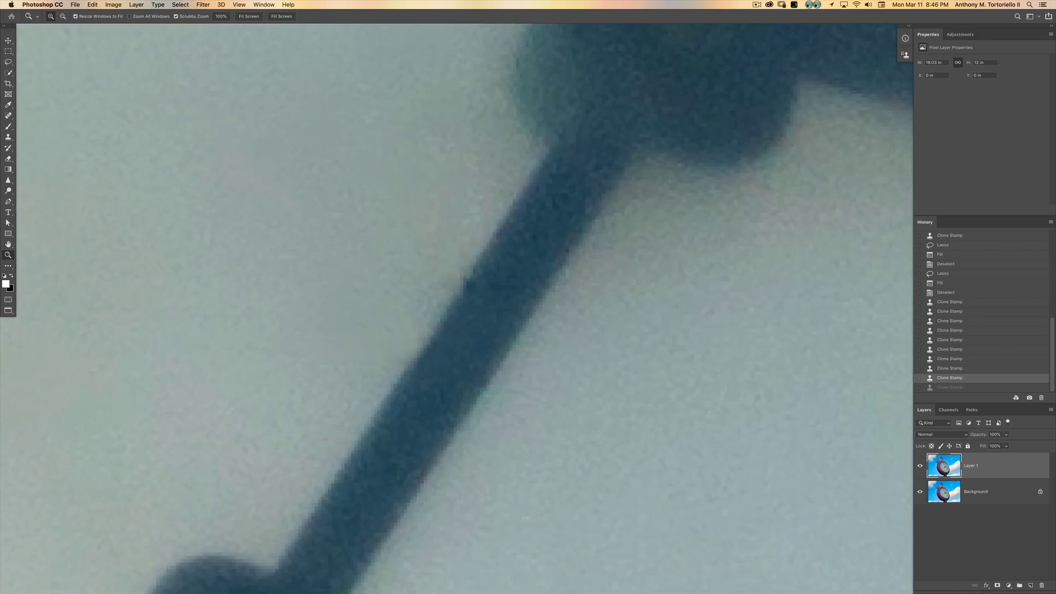
pyautogui.press('s')
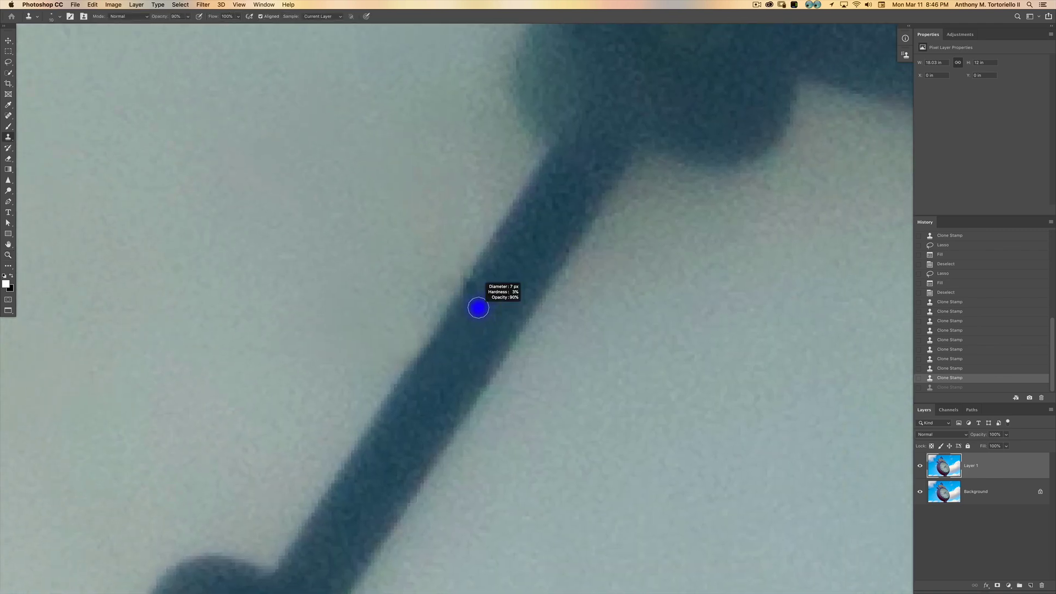
pyautogui.press('super+shift+z')
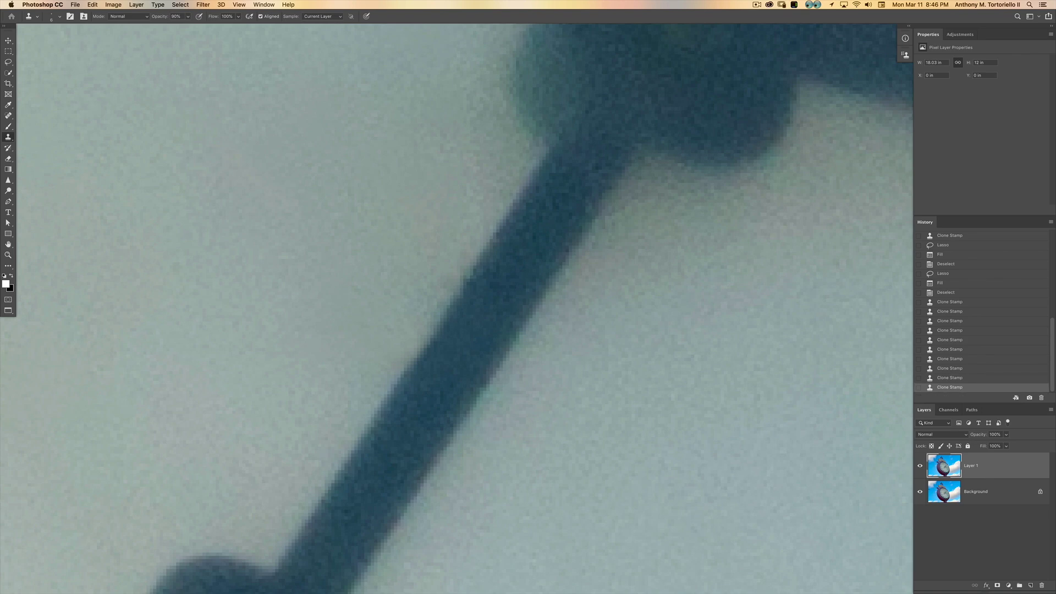
pyautogui.press('super+shift+z')
pyautogui.press('super+shift+z')
pyautogui.hscroll(5, 465, 308)
pyautogui.scroll(3, 465, 308)
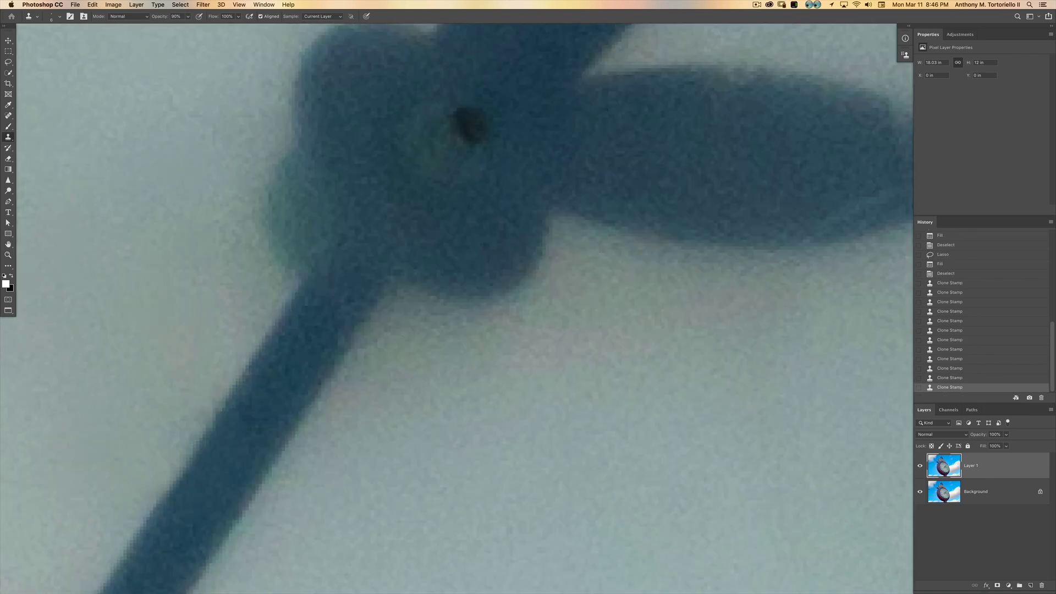
# Compare the whole retouched photo with the original by hiding and reshowing Layer 1 twice.
pyautogui.press('super+0')
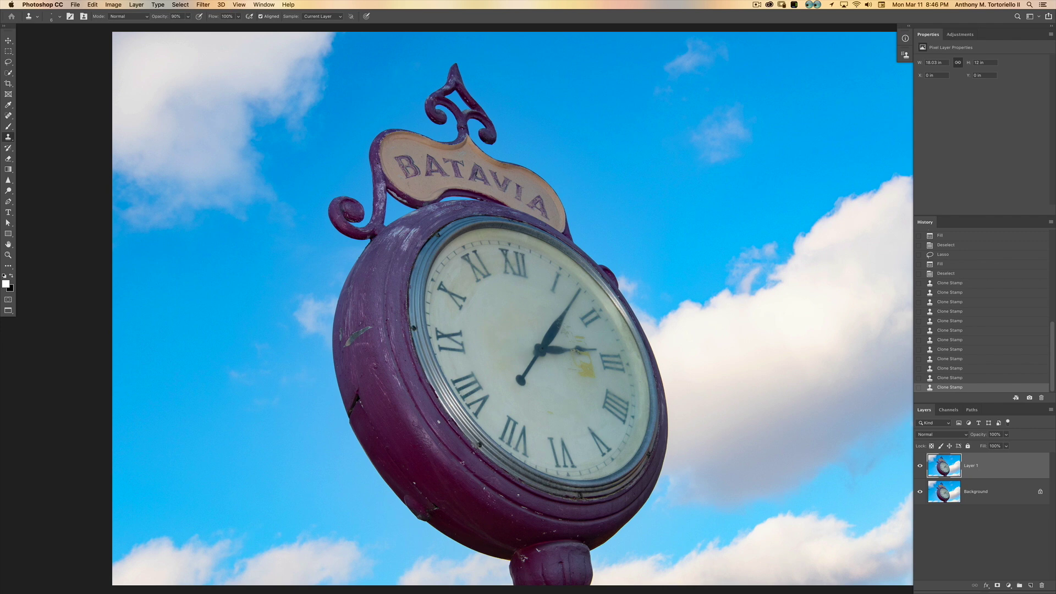
pyautogui.press('z')
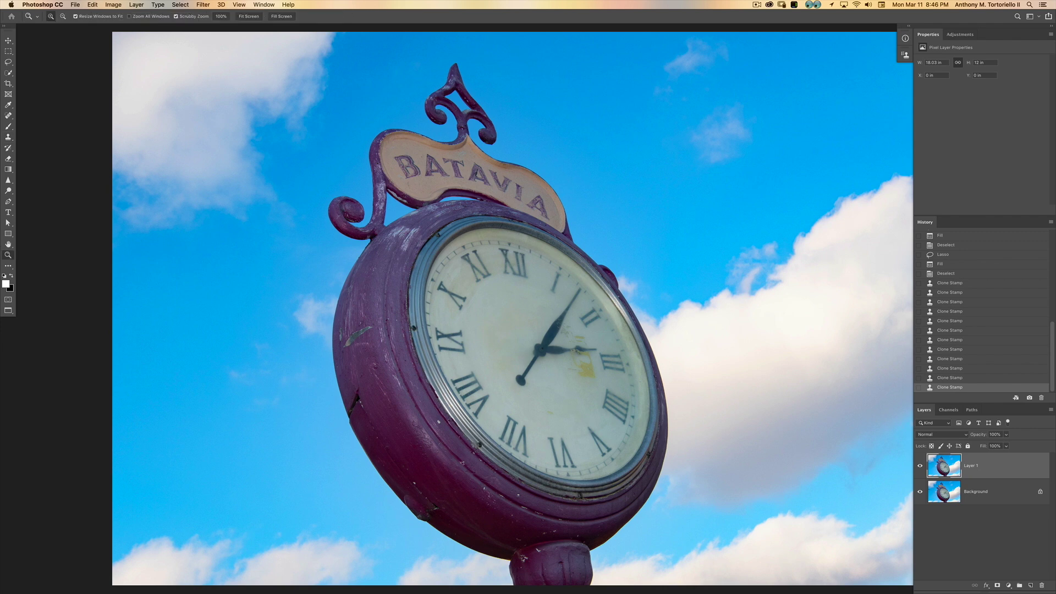
pyautogui.click(920, 466)
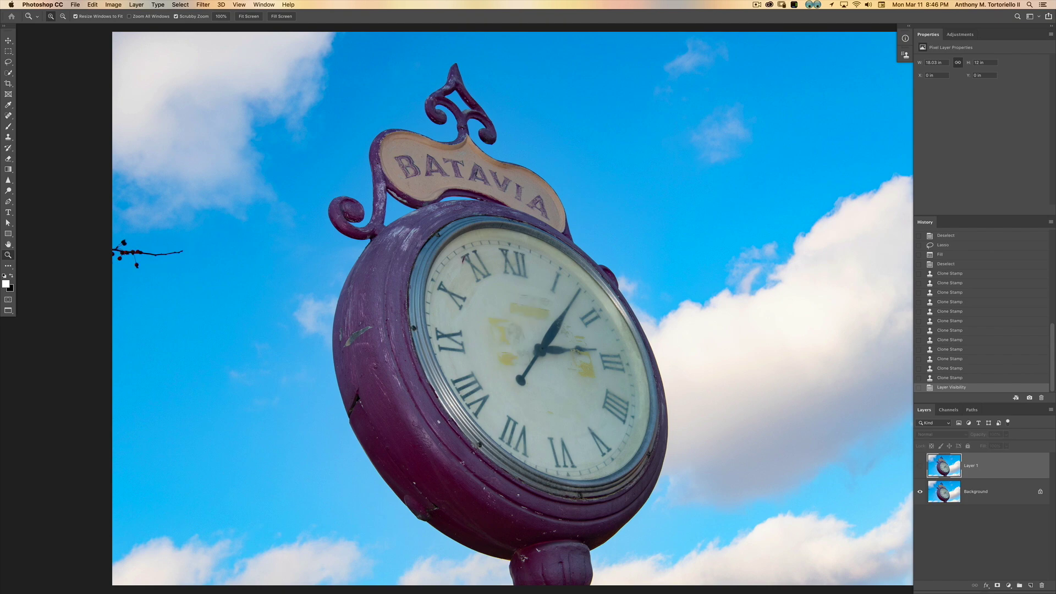
pyautogui.click(919, 466)
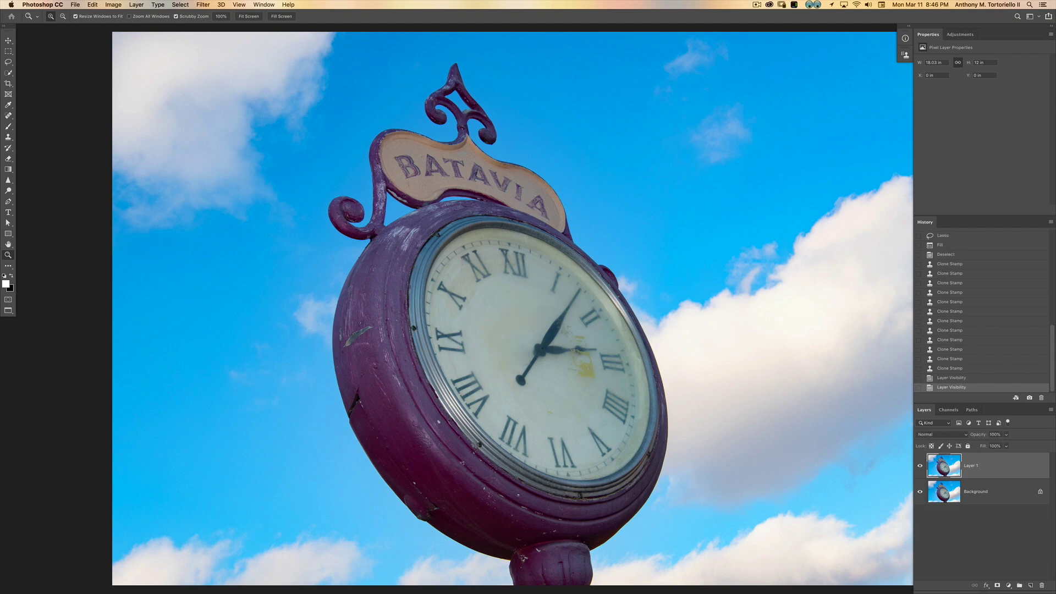
pyautogui.click(920, 466)
pyautogui.click(920, 466)
# Try to replace the large yellow patch below the hour hand with a Content-Aware fill in Normal mode at 100% opacity.
pyautogui.moveTo(588, 373); pyautogui.dragTo(602, 344)
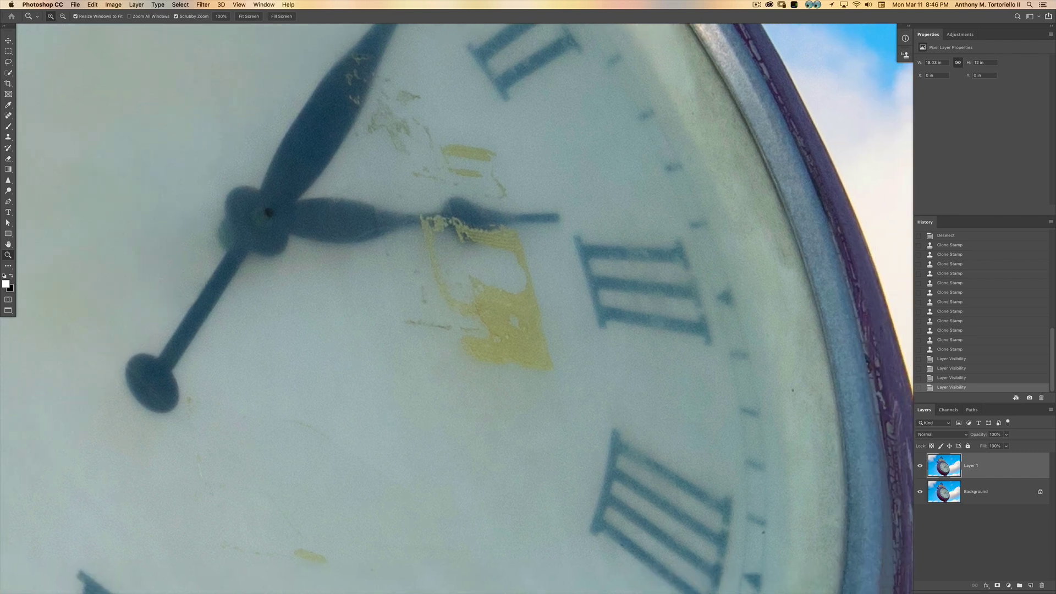
pyautogui.press('l')
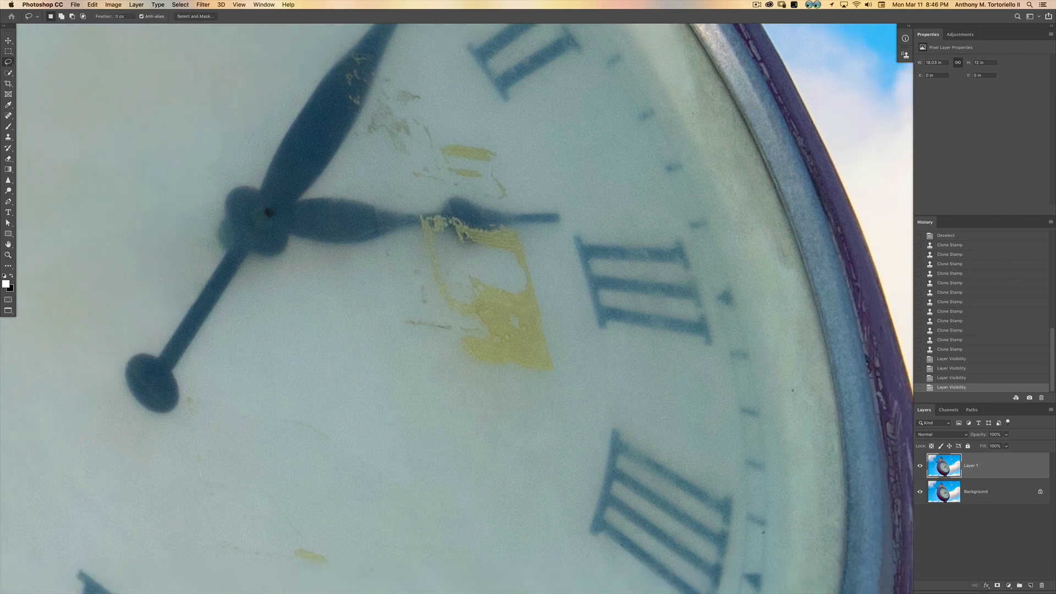
pyautogui.moveTo(535, 248)
pyautogui.mouseDown()
pyautogui.moveTo(490, 239)
pyautogui.moveTo(409, 265)
pyautogui.moveTo(378, 297)
pyautogui.moveTo(389, 333)
pyautogui.moveTo(430, 362)
pyautogui.moveTo(560, 377)
pyautogui.moveTo(564, 308)
pyautogui.moveTo(537, 247)
pyautogui.mouseUp()
pyautogui.press('super+d')
pyautogui.press('i')
pyautogui.hotkey('shift', 'BackSpace')
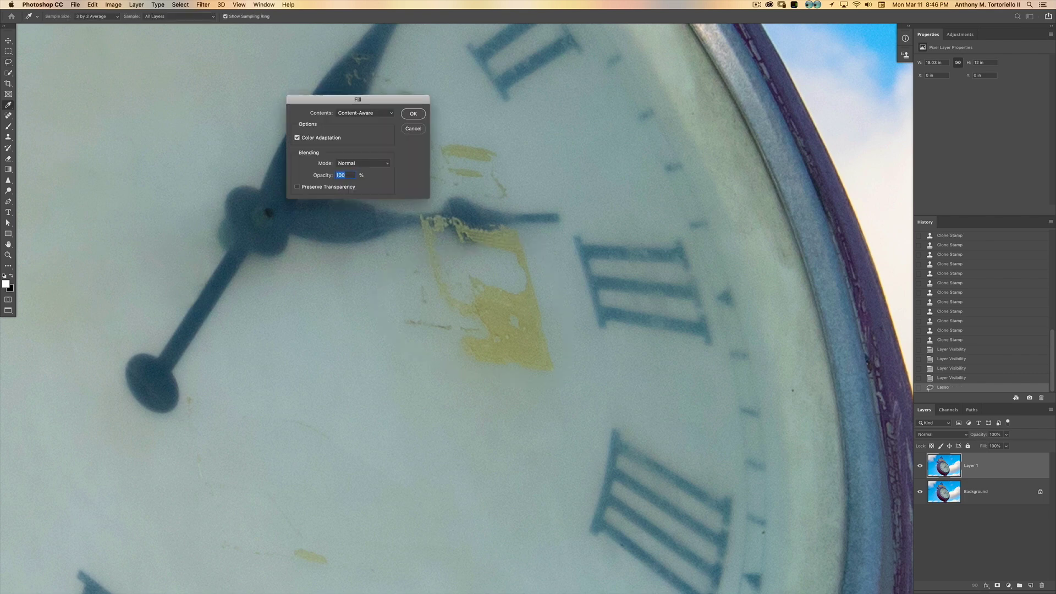
pyautogui.moveTo(357, 99); pyautogui.dragTo(509, 88)
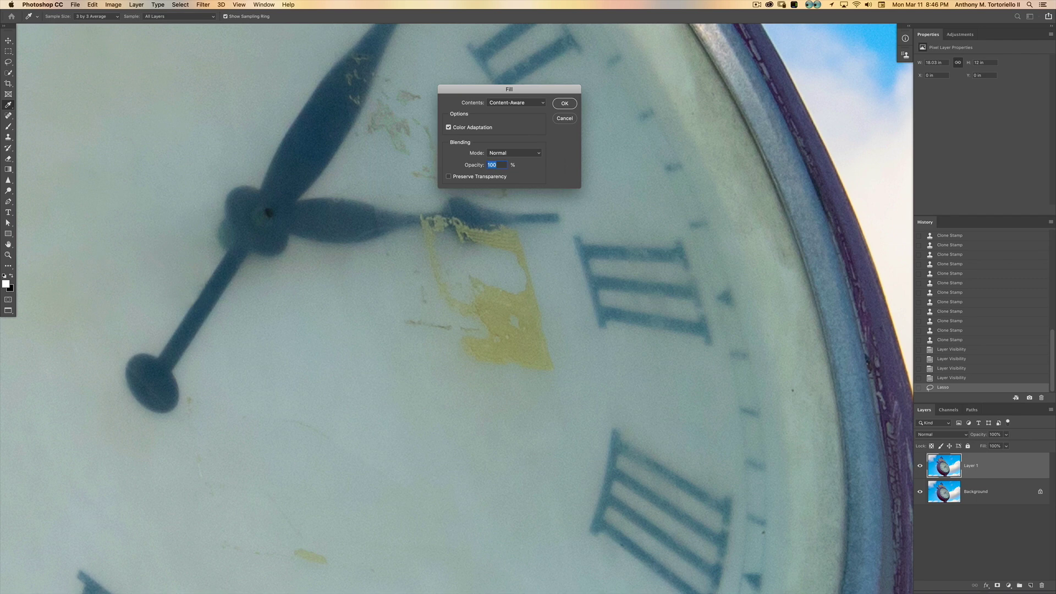
pyautogui.press('Return')
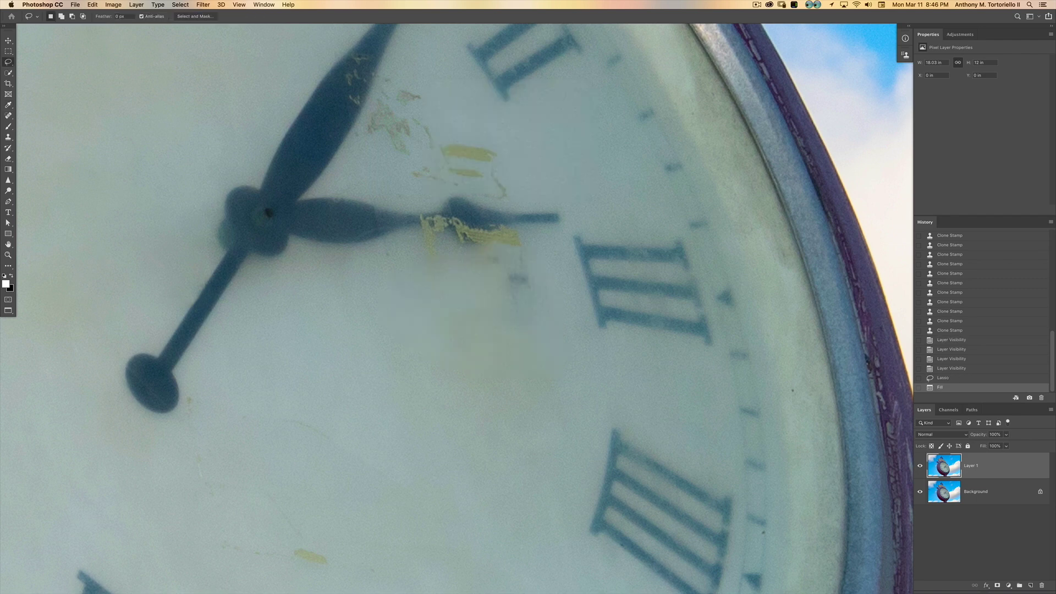
pyautogui.press('super+z')
pyautogui.press('super+z')
pyautogui.press('super+z')
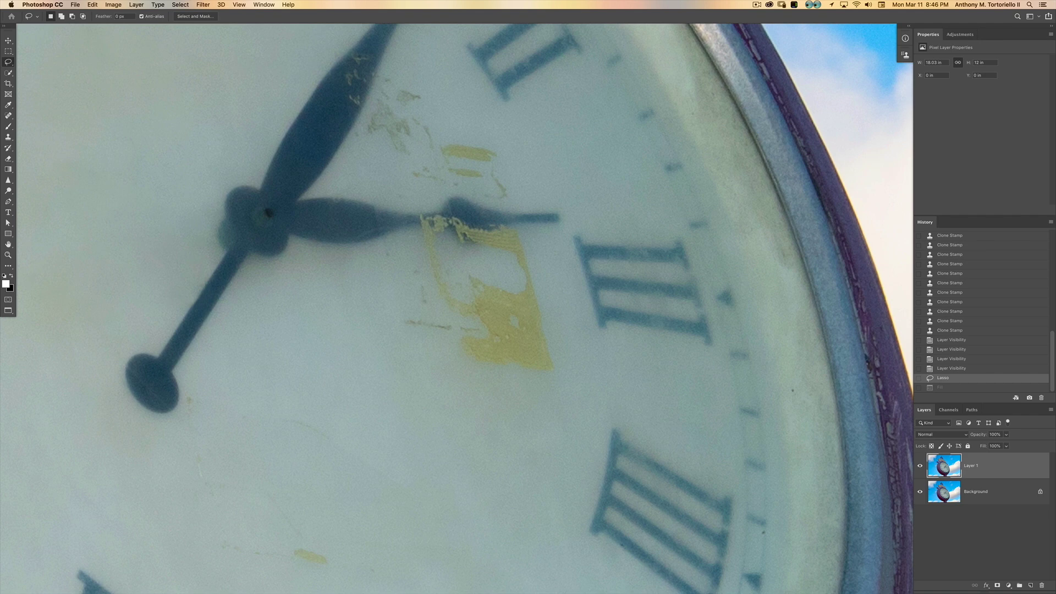
# Try the Content-Aware fill again on the same lassoed patch, and undo both the fill and the selection.
pyautogui.press('shift')
pyautogui.hotkey('shift', 'BackSpace')
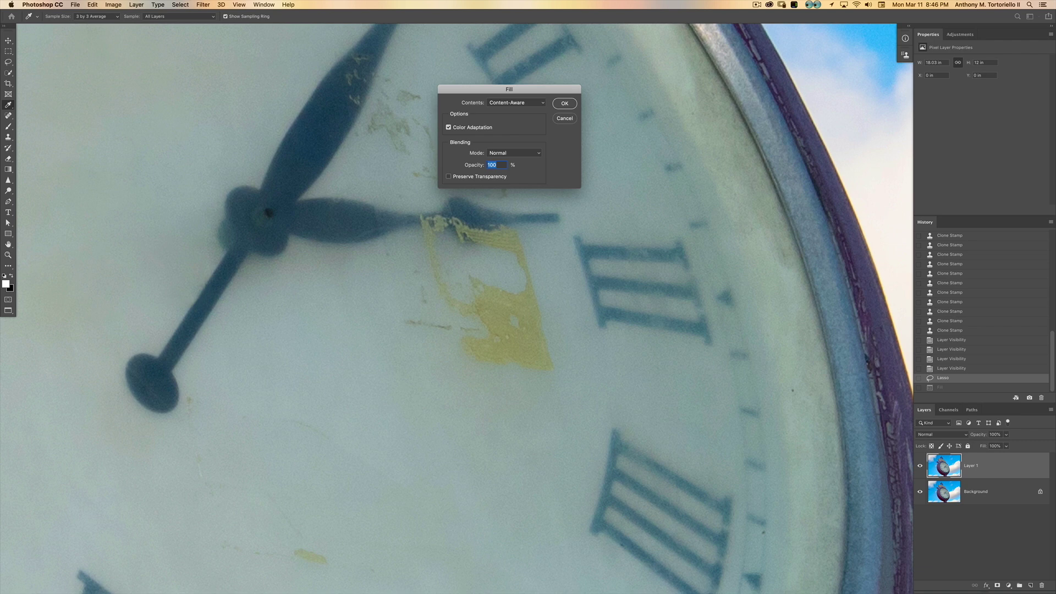
pyautogui.press('Return')
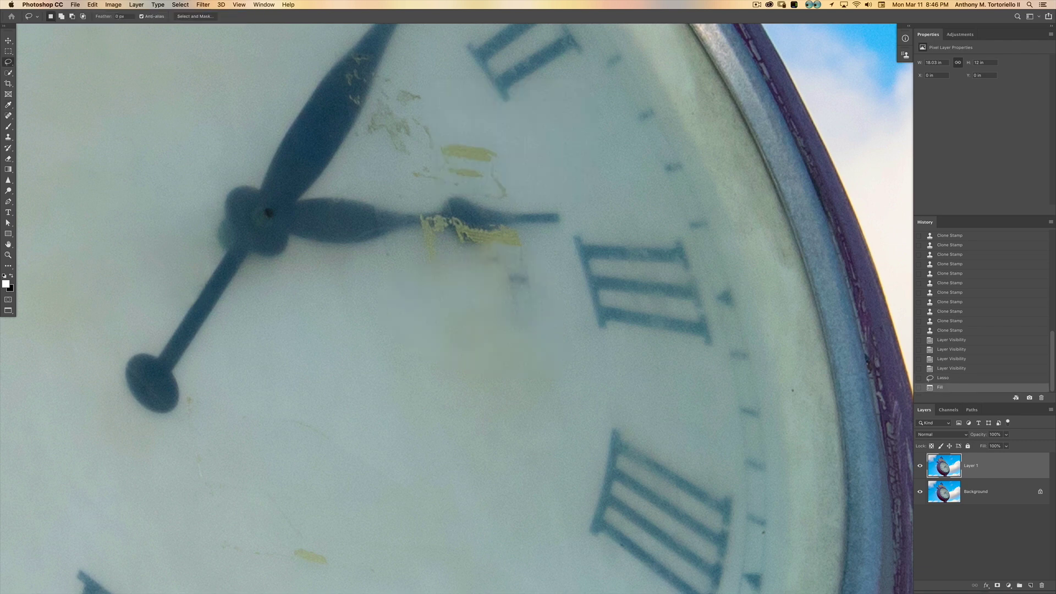
pyautogui.press('super+z')
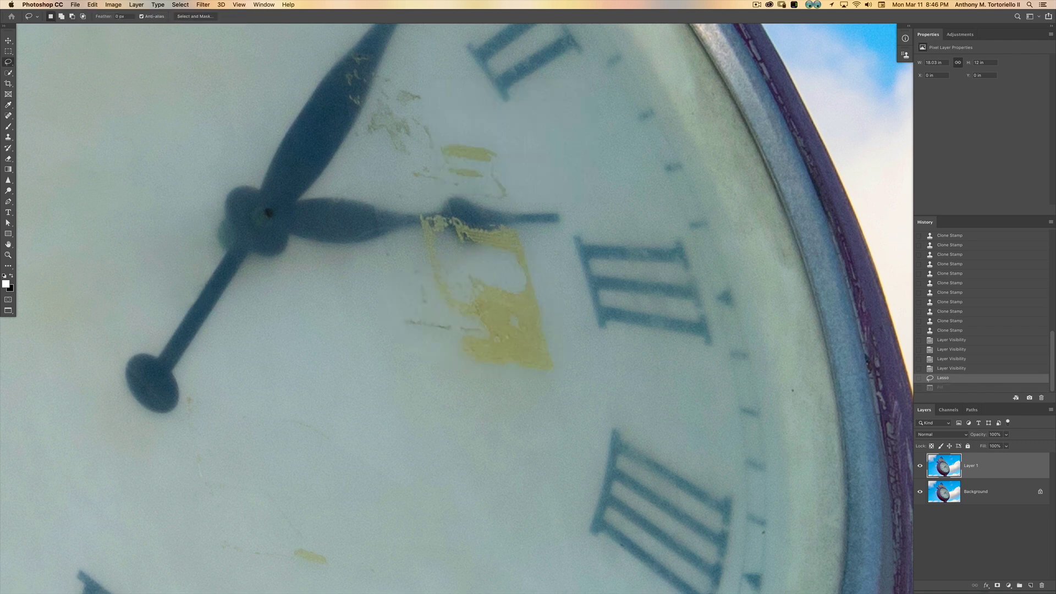
pyautogui.press('super+z')
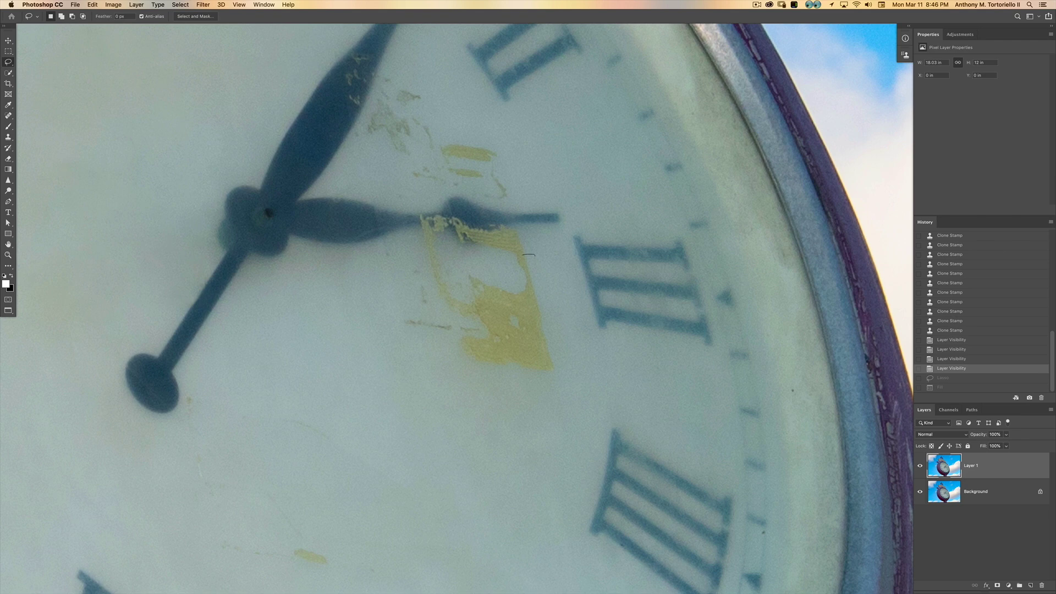
# Lasso the yellow patch and gray residue a little below the hour hand, replace them with a Content-Aware fill, and deselect.
pyautogui.moveTo(522, 255)
pyautogui.mouseDown()
pyautogui.moveTo(412, 272)
pyautogui.moveTo(402, 308)
pyautogui.moveTo(416, 333)
pyautogui.moveTo(458, 360)
pyautogui.moveTo(564, 377)
pyautogui.moveTo(569, 324)
pyautogui.moveTo(533, 255)
pyautogui.mouseUp()
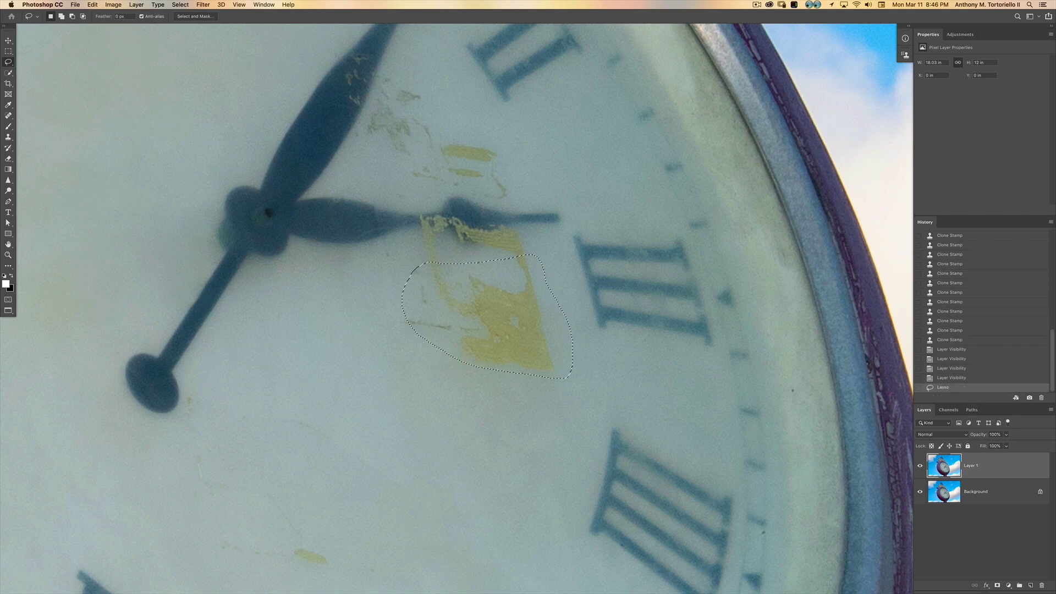
pyautogui.press('super+h')
pyautogui.hotkey('shift', 'BackSpace')
pyautogui.press('Return')
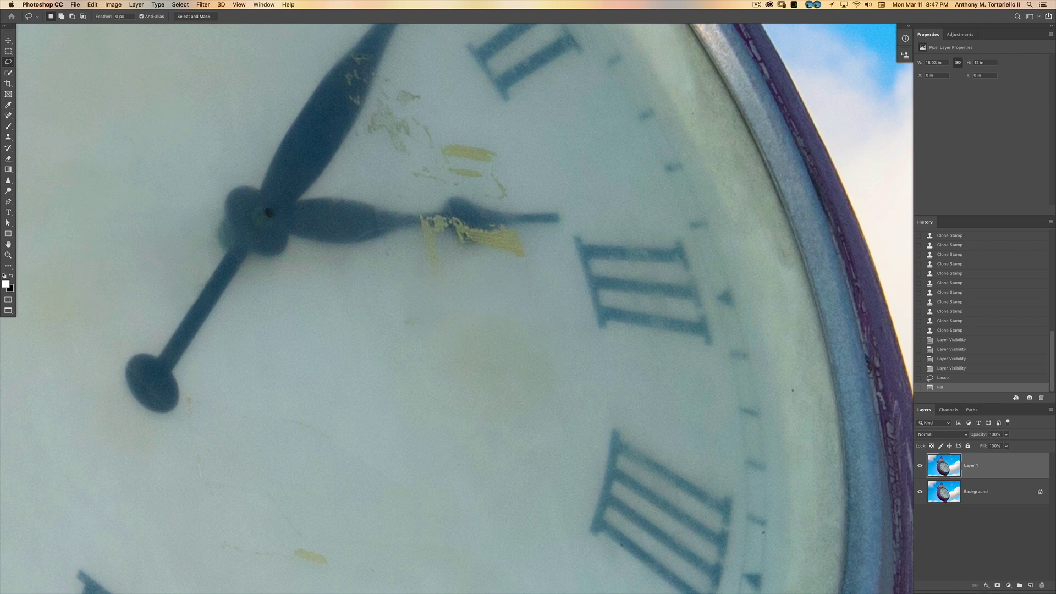
pyautogui.press('super+d')
# Heal the outer tip of the yellow patch below the hour hand with the Spot Healing Brush in Content-Aware mode.
pyautogui.press('z')
pyautogui.moveTo(437, 314); pyautogui.dragTo(459, 313)
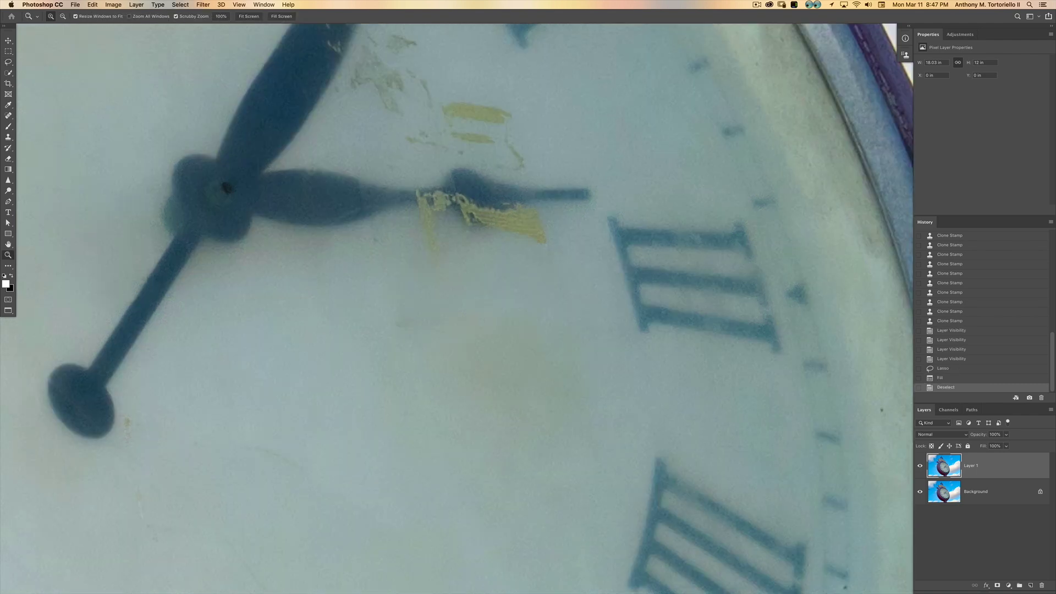
pyautogui.click(500, 278)
pyautogui.moveTo(453, 226); pyautogui.dragTo(426, 316)
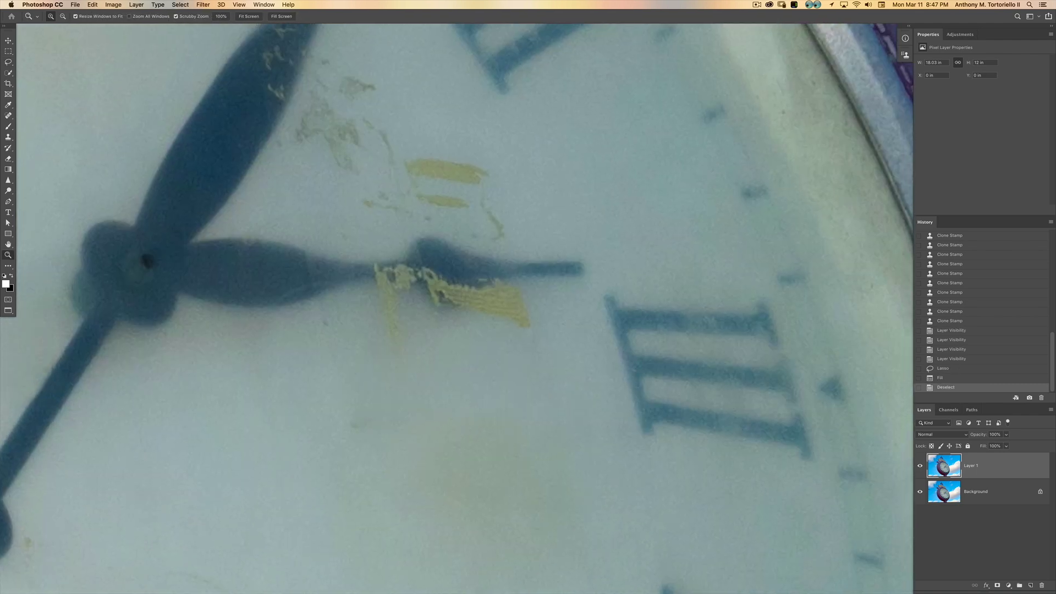
pyautogui.click(426, 316)
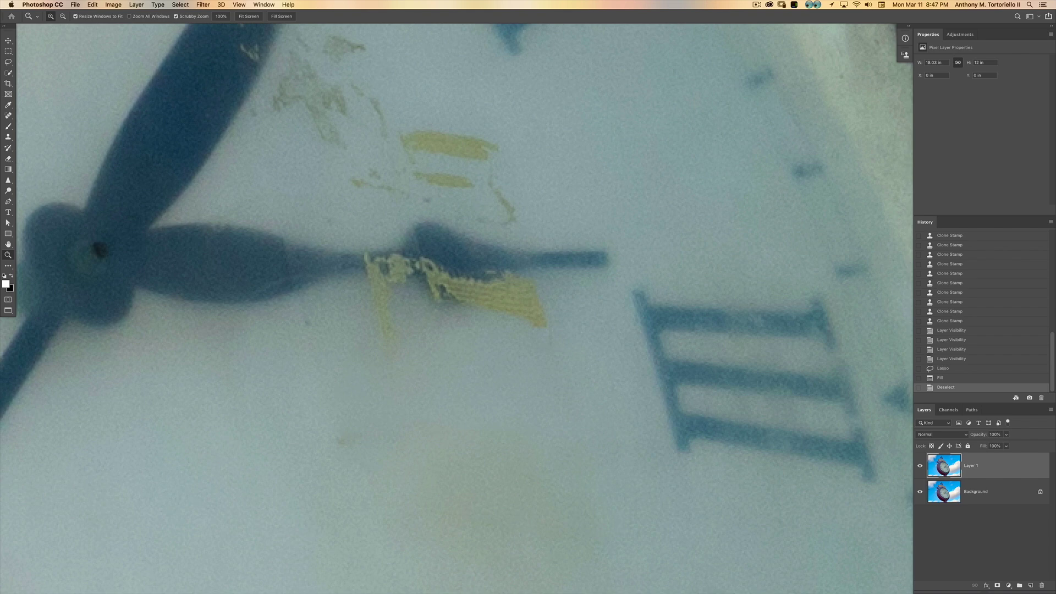
pyautogui.press('j')
pyautogui.rightClick(8, 116)
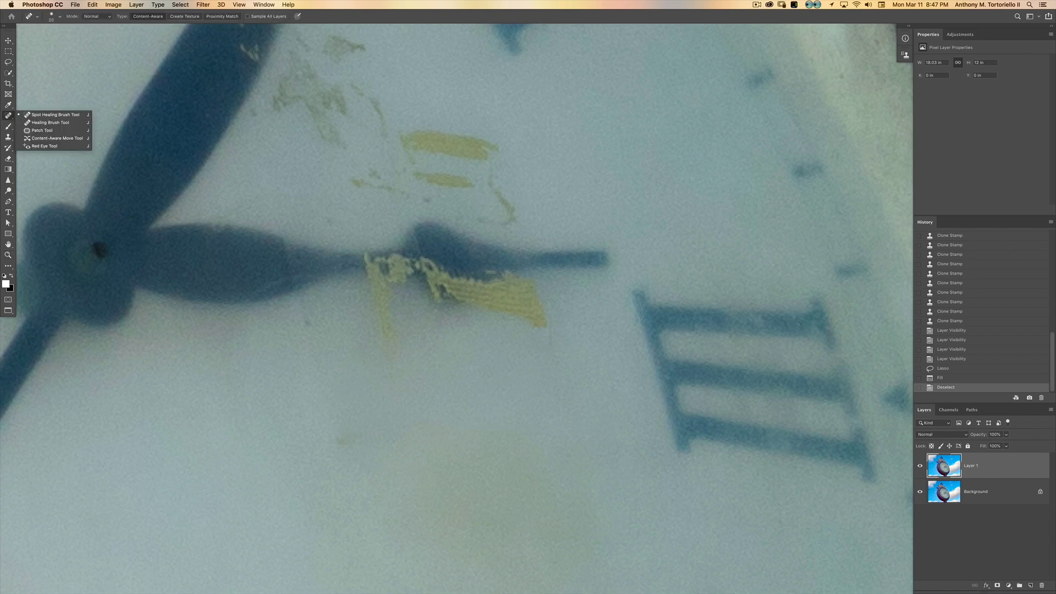
pyautogui.click(51, 115)
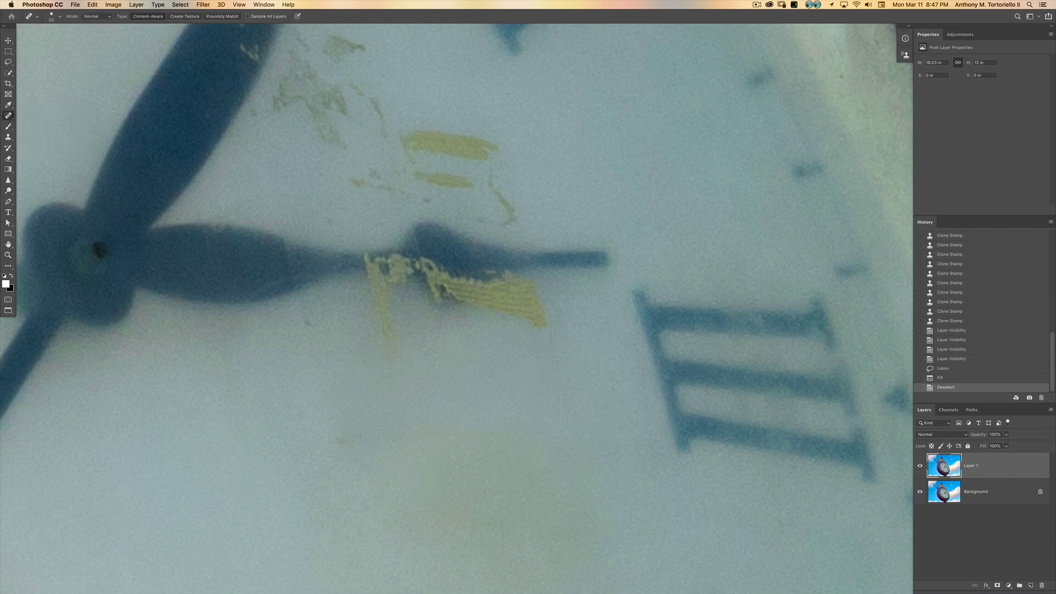
pyautogui.moveTo(493, 322)
pyautogui.mouseDown()
pyautogui.moveTo(550, 305)
pyautogui.moveTo(495, 295)
pyautogui.moveTo(531, 308)
pyautogui.moveTo(525, 280)
pyautogui.mouseUp()
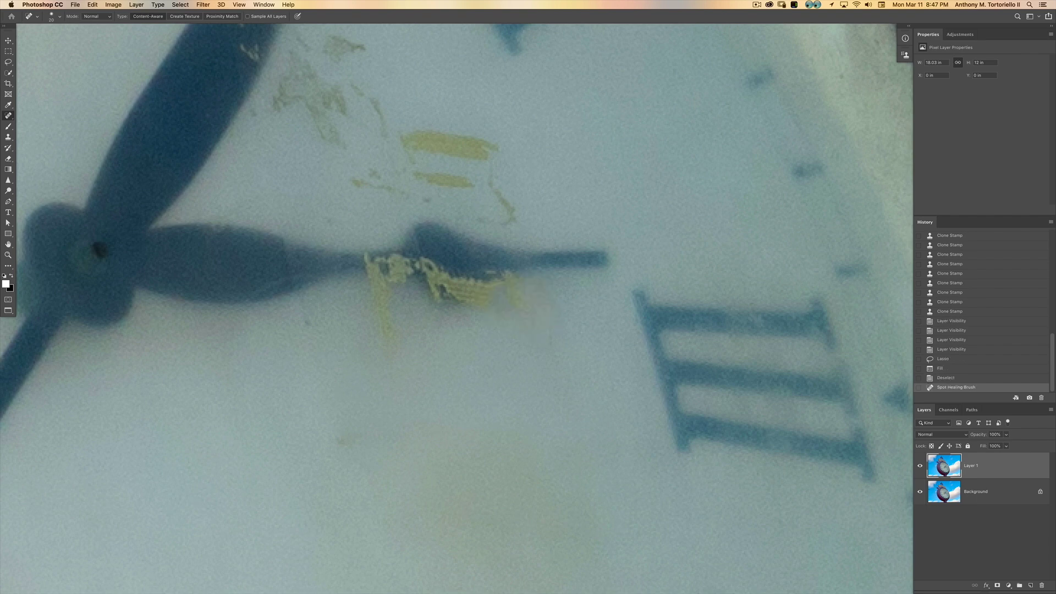
# Compare the healed patch before and after, and try the Spot Healing Brush on the hour hand's bulge, undoing that stroke.
pyautogui.press('super+z')
pyautogui.press('super+shift+z')
pyautogui.press('super+z')
pyautogui.press('super+shift+z')
pyautogui.moveTo(423, 269)
pyautogui.mouseDown()
pyautogui.moveTo(459, 289)
pyautogui.moveTo(493, 280)
pyautogui.moveTo(446, 261)
pyautogui.moveTo(436, 273)
pyautogui.moveTo(484, 284)
pyautogui.moveTo(456, 272)
pyautogui.mouseUp()
pyautogui.press('super+z')
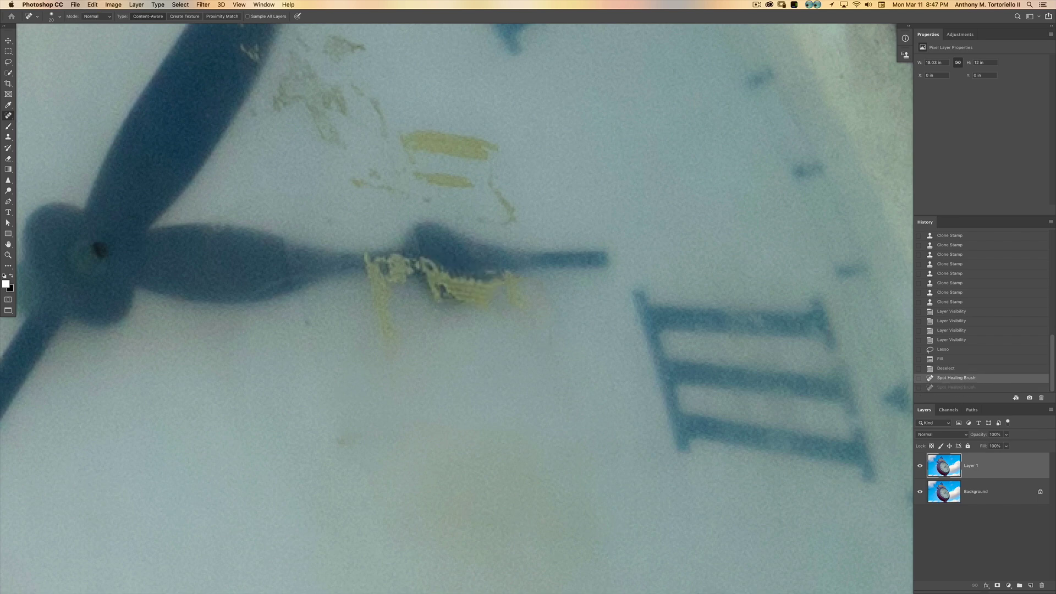
# Clone dark hand texture over the yellow residue inside the hour hand's bulge with the Clone Stamp at 90% opacity.
pyautogui.press('s')
pyautogui.moveTo(421, 319); pyautogui.dragTo(429, 319)
pyautogui.moveTo(492, 336); pyautogui.dragTo(498, 336)
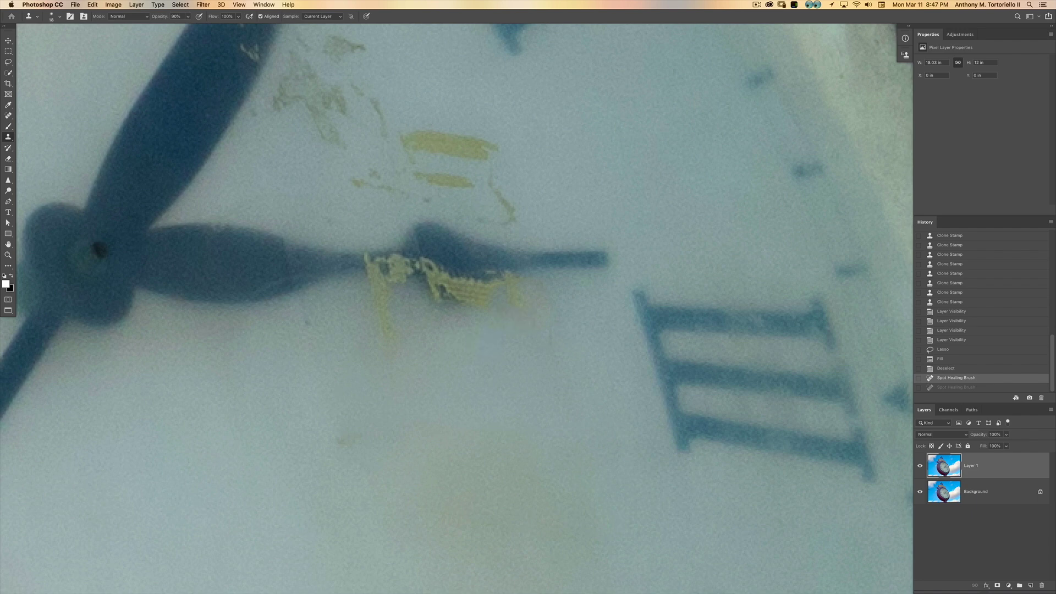
pyautogui.moveTo(447, 273)
pyautogui.mouseDown()
pyautogui.moveTo(430, 271)
pyautogui.moveTo(442, 288)
pyautogui.moveTo(482, 285)
pyautogui.moveTo(441, 295)
pyautogui.moveTo(438, 286)
pyautogui.mouseUp()
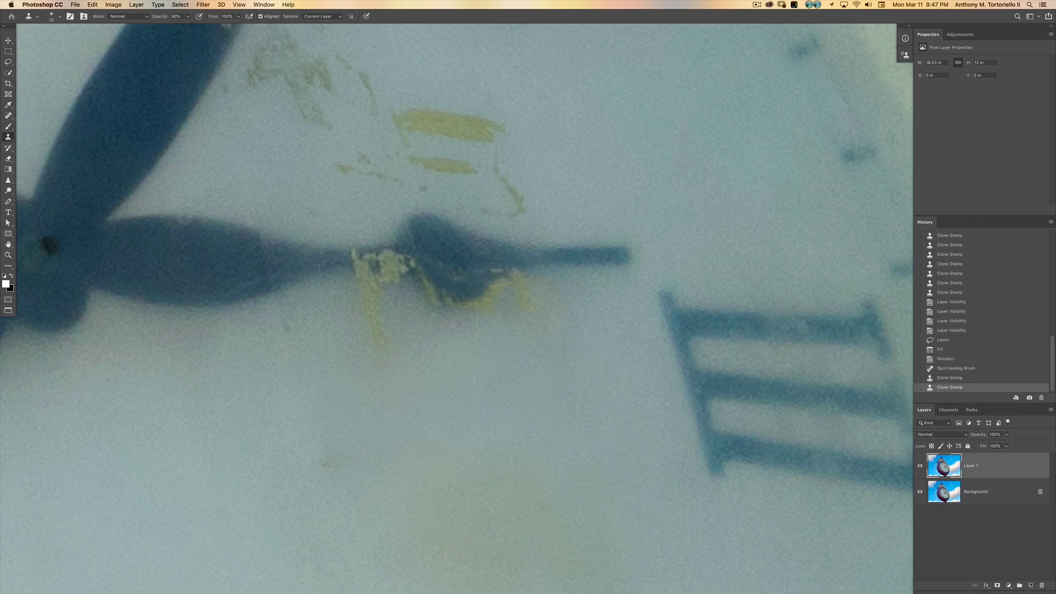
pyautogui.click(459, 278)
# Undo the last clone dab and, with a smaller brush, rebuild the hour hand's lower edge between the bulge and the tip.
pyautogui.click(497, 272)
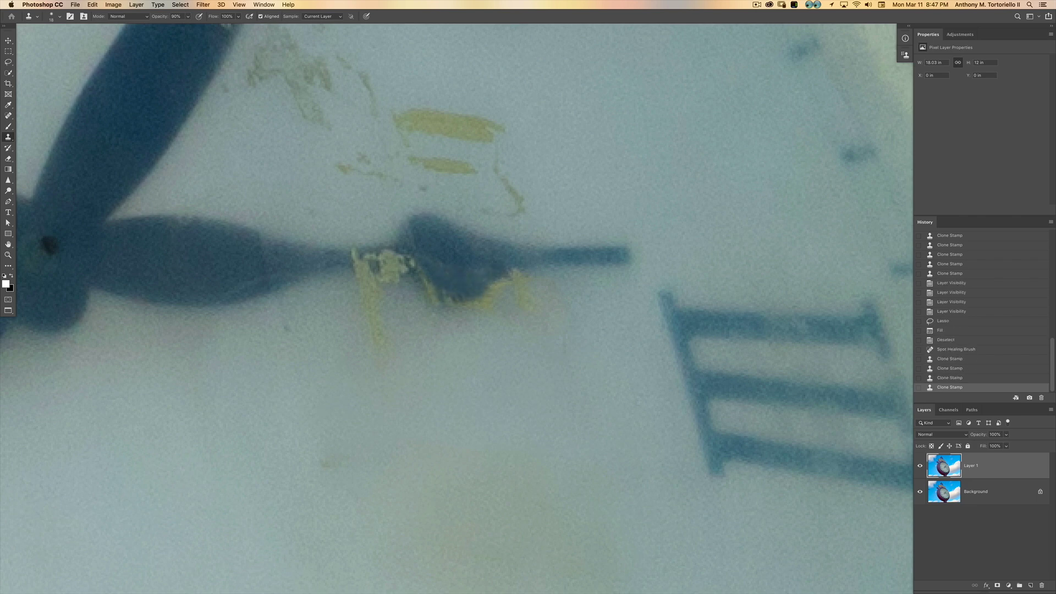
pyautogui.press('super+z')
pyautogui.moveTo(480, 261); pyautogui.dragTo(475, 260)
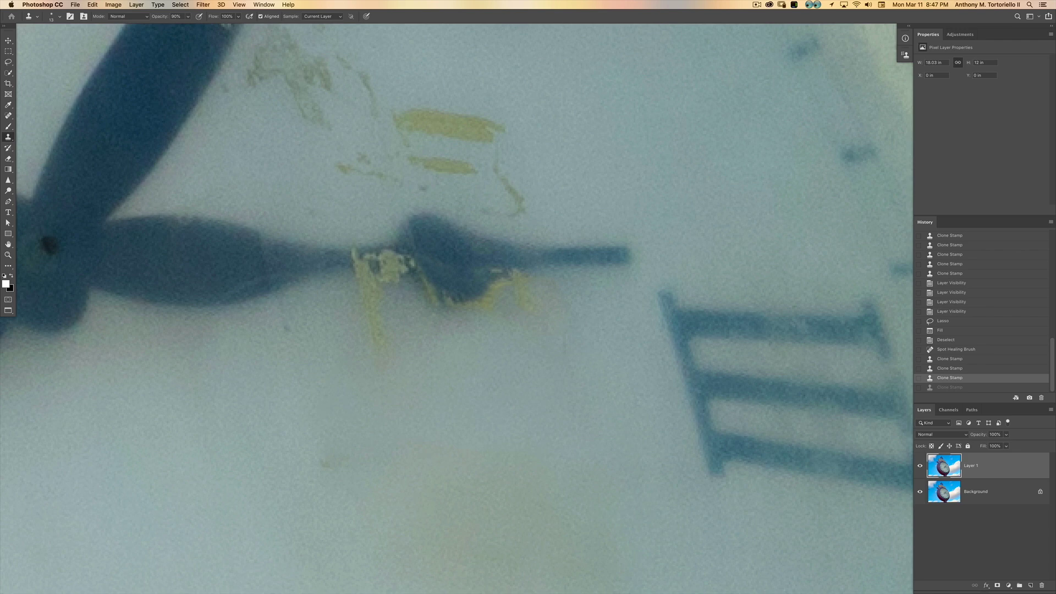
pyautogui.click(497, 270)
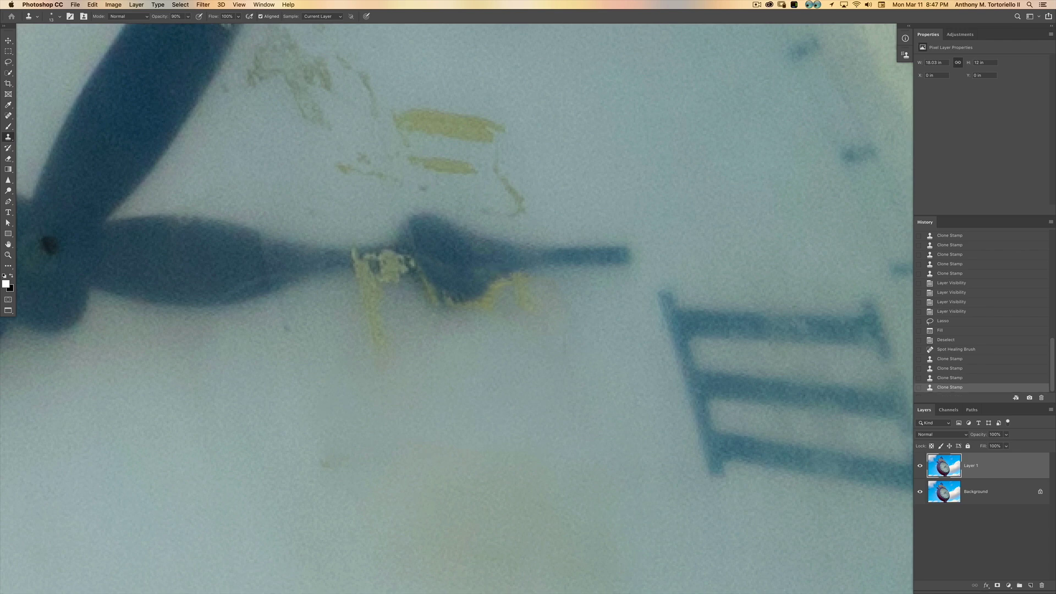
pyautogui.click(514, 269)
pyautogui.click(525, 269)
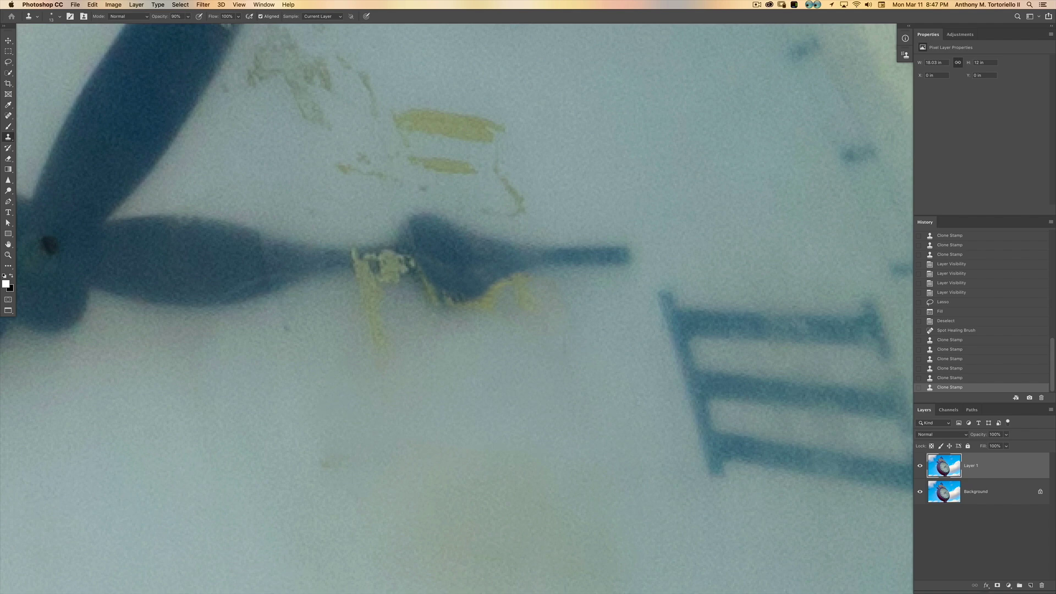
# Clone dark hand texture over the yellow residue on the narrow neck between the hour hand's blade and bulge.
pyautogui.moveTo(370, 258)
pyautogui.mouseDown()
pyautogui.moveTo(340, 257)
pyautogui.moveTo(412, 265)
pyautogui.moveTo(364, 269)
pyautogui.moveTo(369, 254)
pyautogui.mouseUp()
pyautogui.press('super+z')
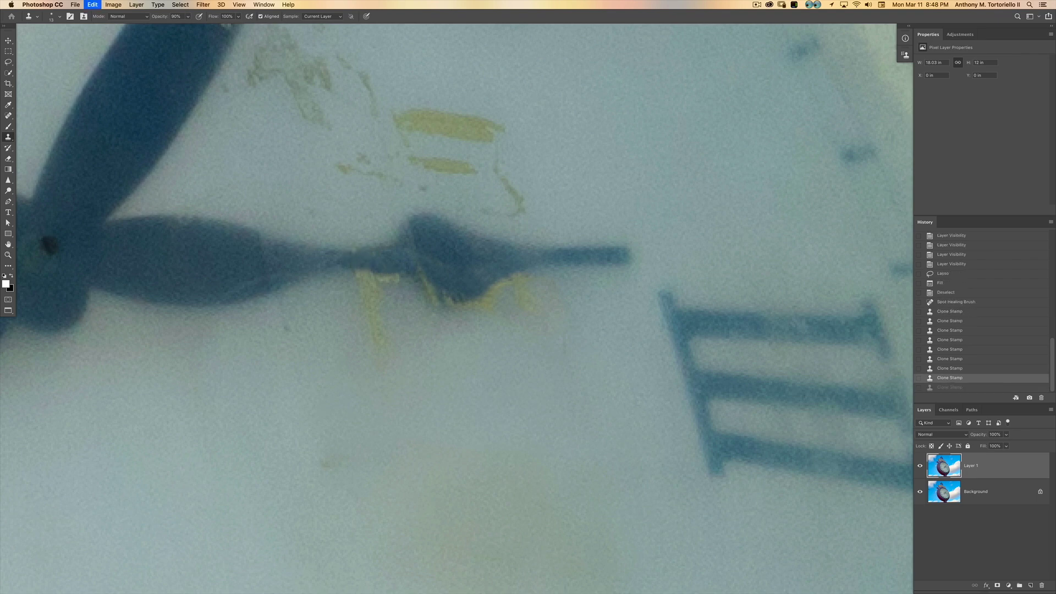
pyautogui.press('super+z')
pyautogui.press('super+shift+z')
pyautogui.moveTo(359, 272); pyautogui.dragTo(412, 281)
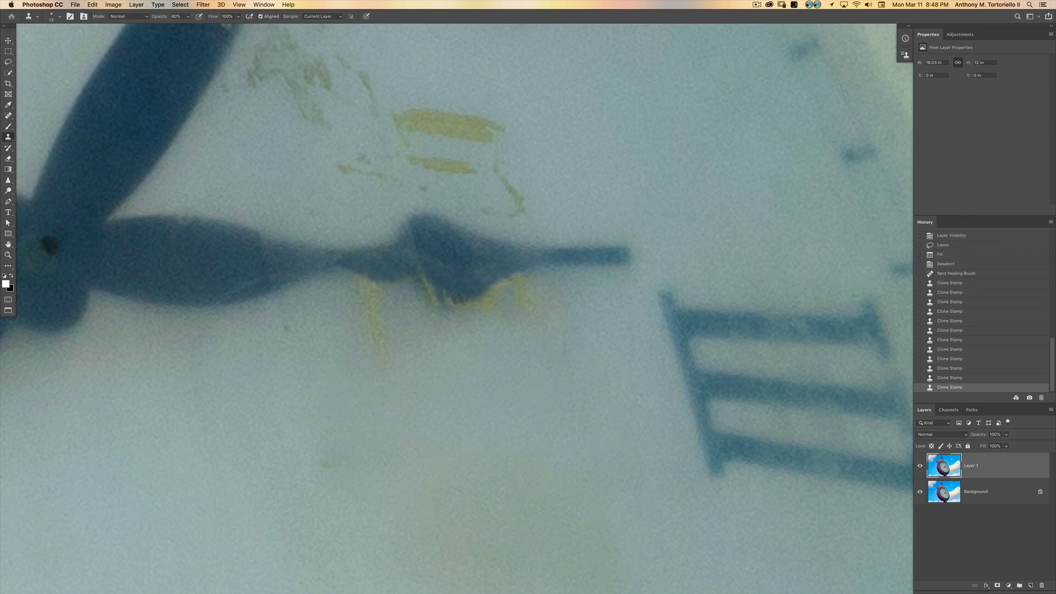
# Clone clean face texture over the yellow streak below the hour hand's neck and clean the adjoining edge of the bulge.
pyautogui.moveTo(330, 327)
pyautogui.mouseDown()
pyautogui.moveTo(382, 339)
pyautogui.moveTo(365, 318)
pyautogui.mouseUp()
pyautogui.moveTo(365, 294); pyautogui.dragTo(380, 304)
pyautogui.click(397, 287)
pyautogui.click(417, 268)
pyautogui.click(432, 291)
pyautogui.click(451, 297)
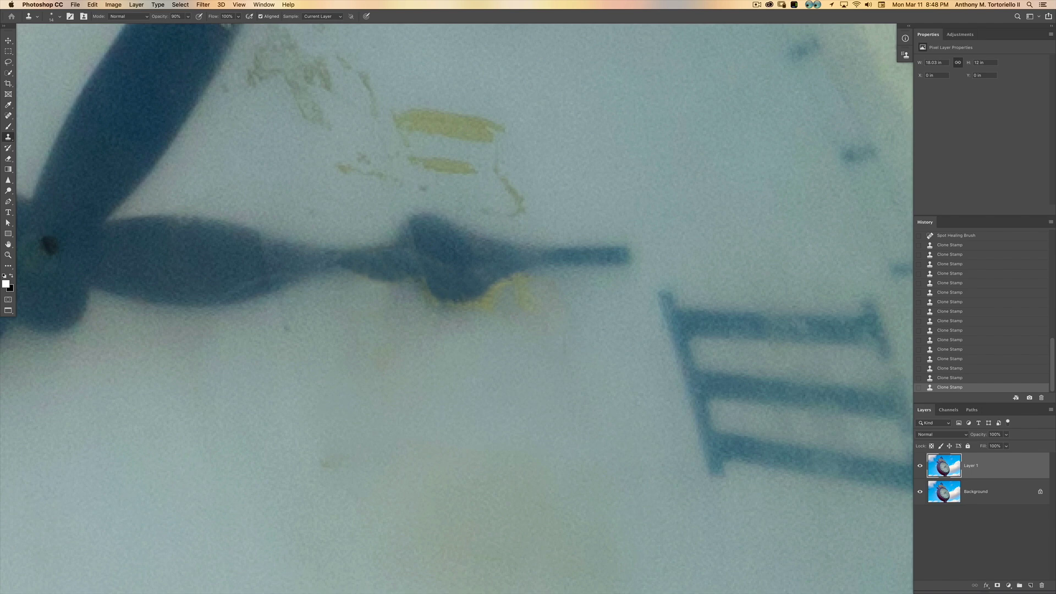
# Clone over the yellow specks along the bottom edge of the hour hand's bulge, checking the strokes with undo.
pyautogui.click(458, 303)
pyautogui.click(420, 281)
pyautogui.moveTo(424, 301); pyautogui.dragTo(457, 314)
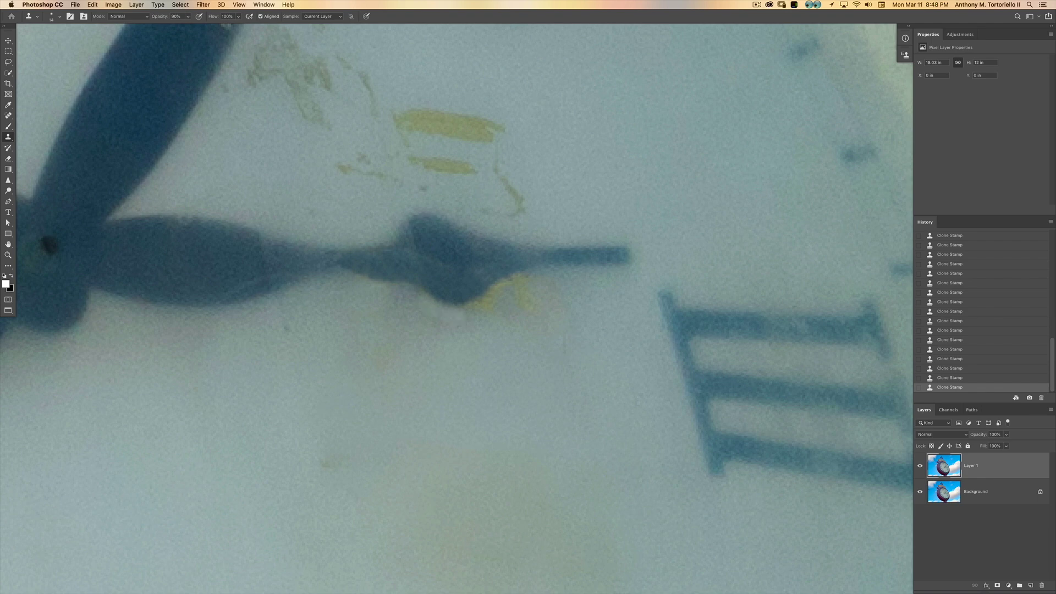
pyautogui.press('super+z')
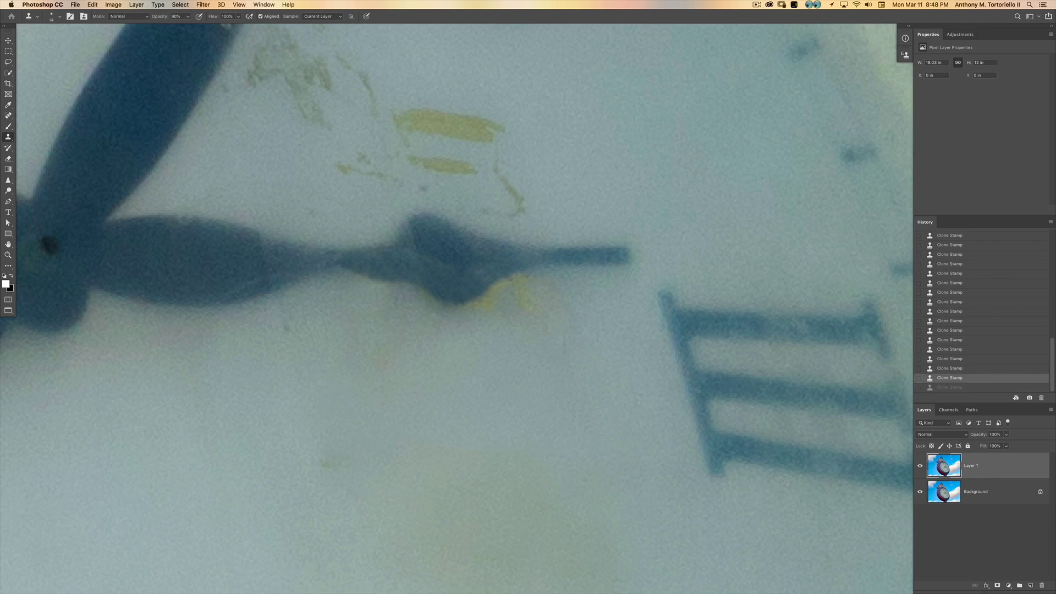
pyautogui.press('super+z')
# Try cloning clean face texture over the yellow residue between the hour hand's bulge and tip, and undo the stroke.
pyautogui.moveTo(543, 297); pyautogui.dragTo(552, 297)
pyautogui.press('super+z')
pyautogui.moveTo(498, 297)
pyautogui.mouseDown()
pyautogui.moveTo(478, 299)
pyautogui.moveTo(564, 297)
pyautogui.moveTo(519, 314)
pyautogui.mouseUp()
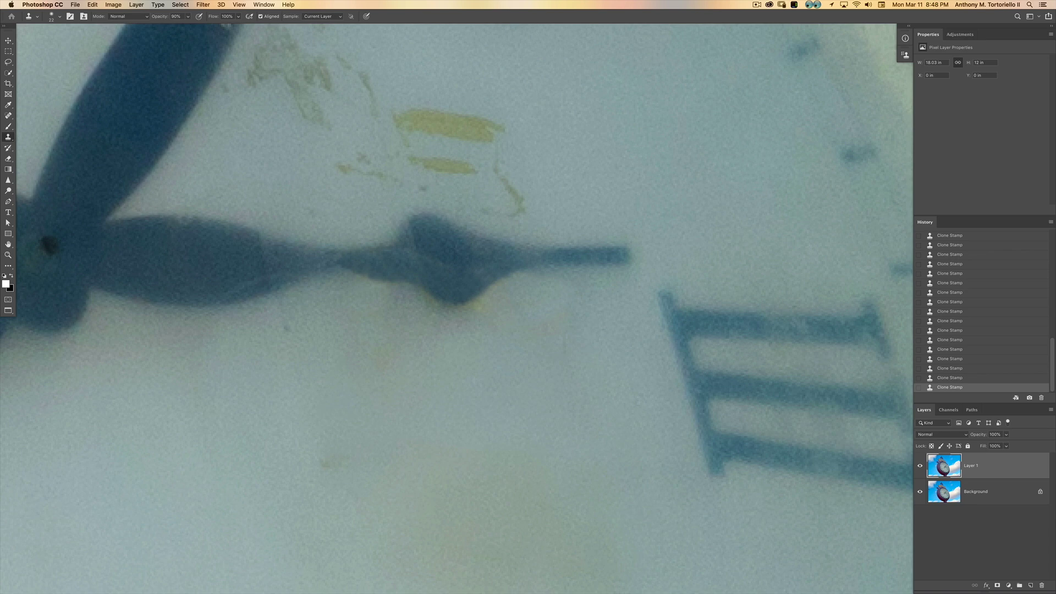
pyautogui.press('super+z')
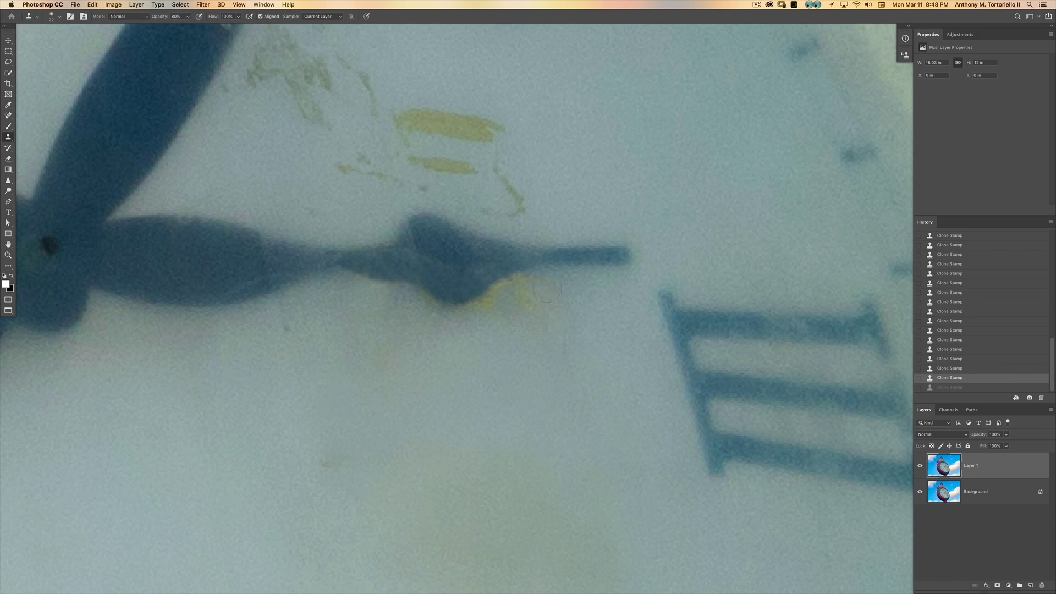
# Set the Clone Stamp opacity to 80% and clone clean face texture over the yellow residue between the hour hand's bulge and tip.
pyautogui.moveTo(525, 301)
pyautogui.mouseDown()
pyautogui.moveTo(570, 288)
pyautogui.moveTo(529, 283)
pyautogui.moveTo(515, 297)
pyautogui.moveTo(548, 293)
pyautogui.moveTo(478, 312)
pyautogui.moveTo(521, 289)
pyautogui.moveTo(530, 286)
pyautogui.moveTo(459, 328)
pyautogui.mouseUp()
pyautogui.press('super+z')
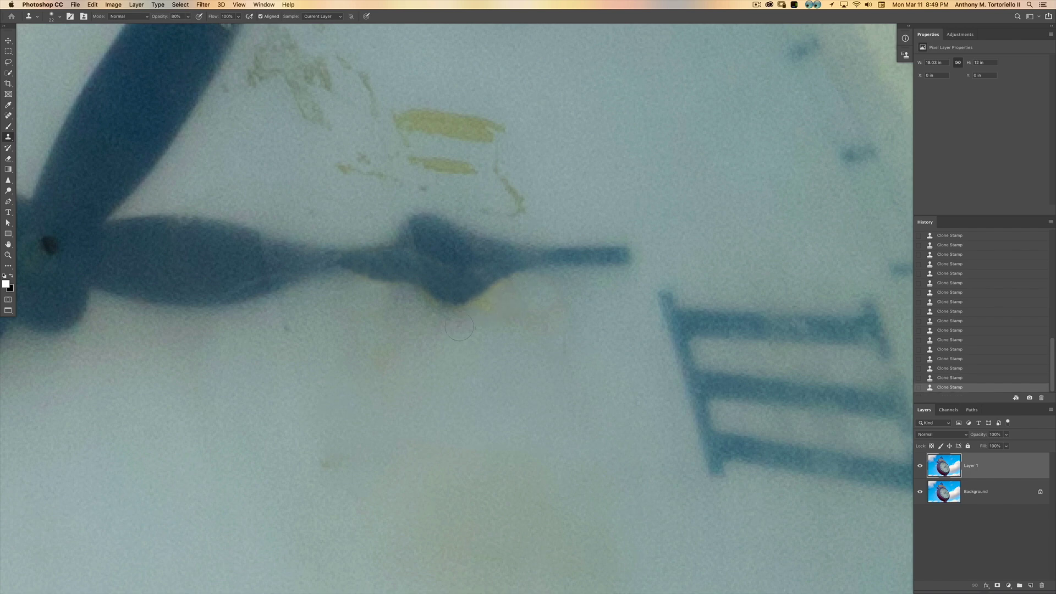
pyautogui.press('super+z')
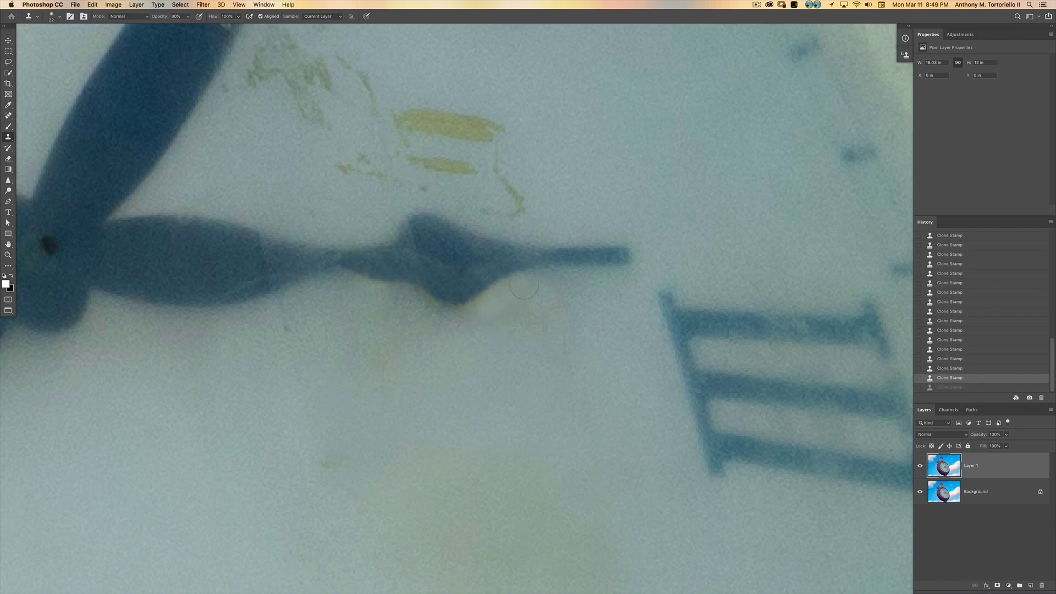
pyautogui.moveTo(474, 306); pyautogui.dragTo(435, 313)
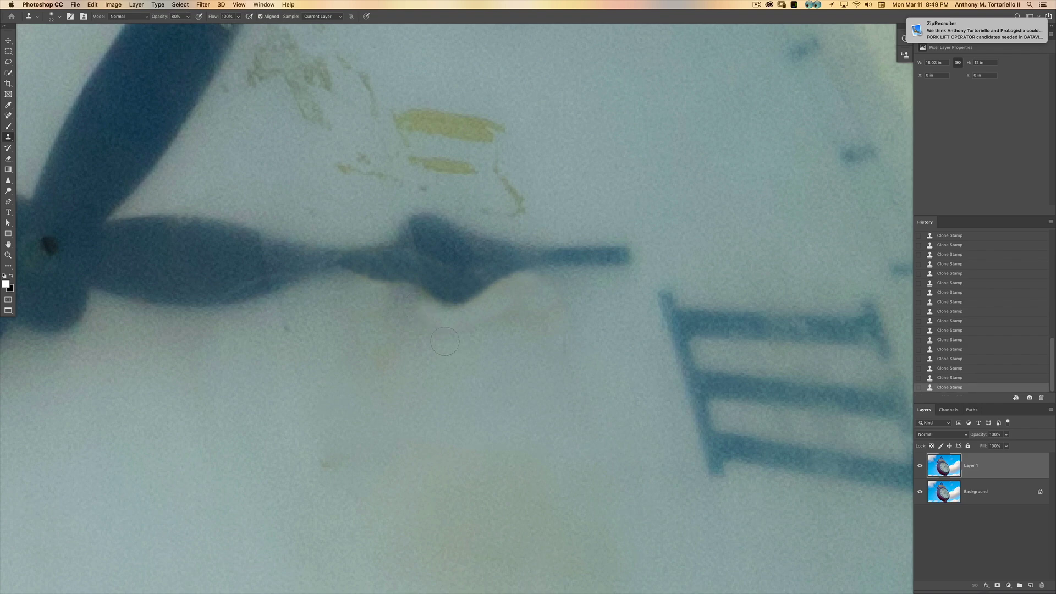
pyautogui.press('super+z')
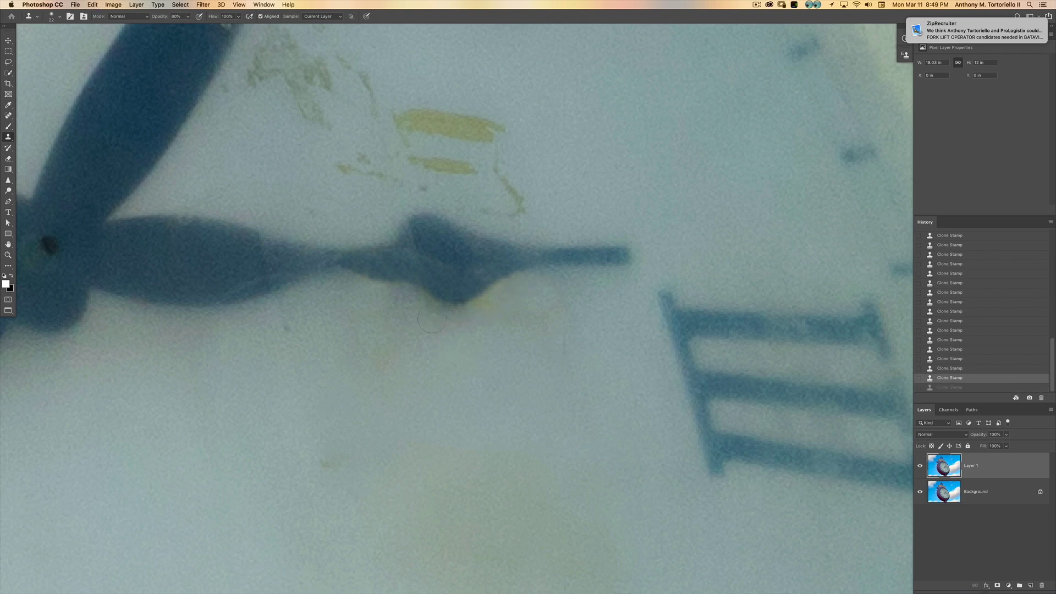
# Clone over the yellow fringe under the bulge's tip-side edge, comparing the strokes before and after with undo and redo.
pyautogui.click(477, 317)
pyautogui.press('super+z')
pyautogui.press('shift+super+z')
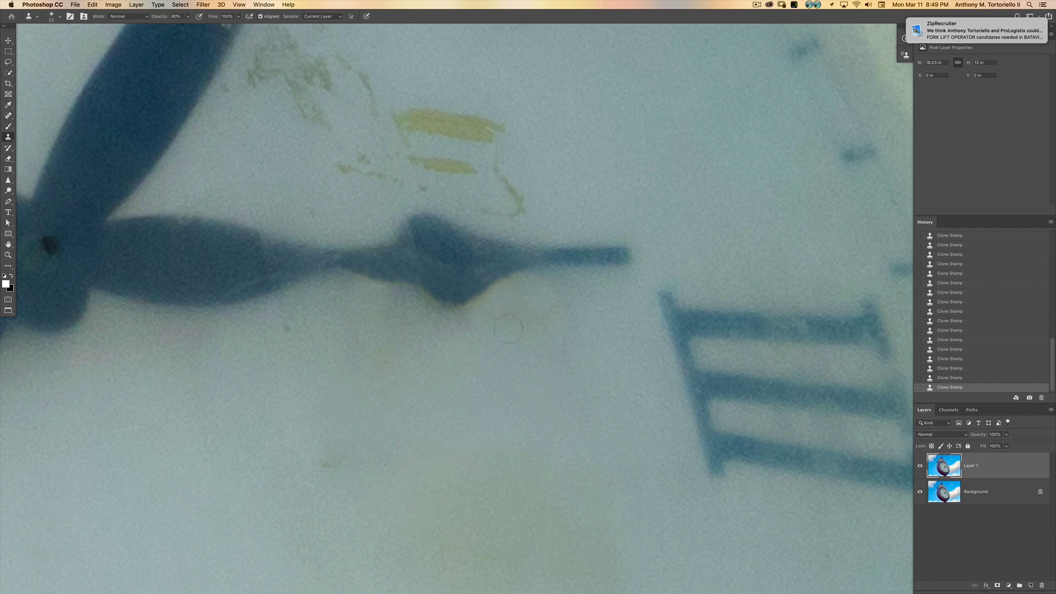
pyautogui.press('[')
pyautogui.press(']')
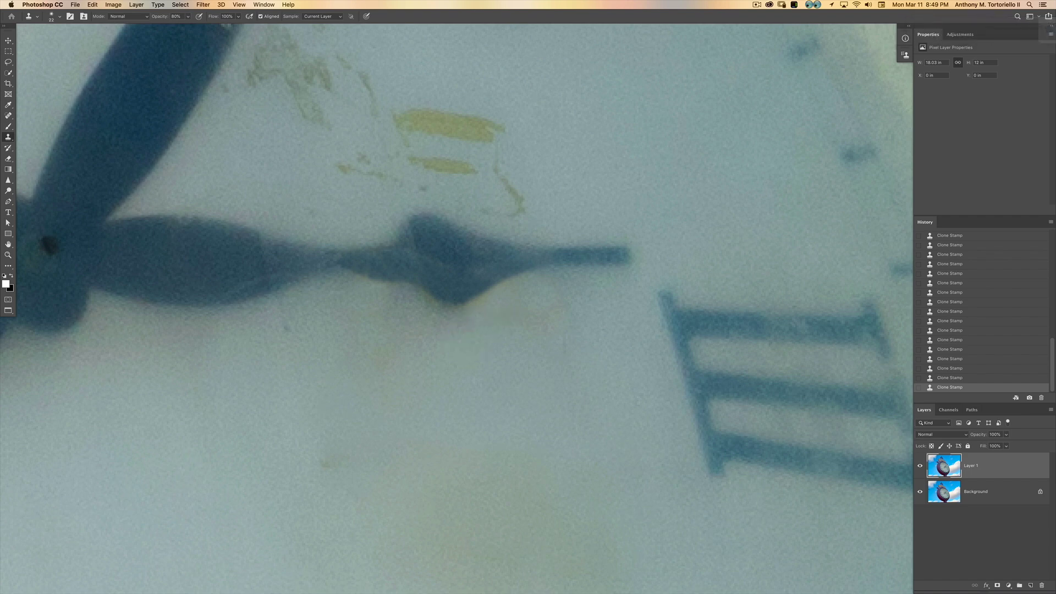
pyautogui.press('super+z')
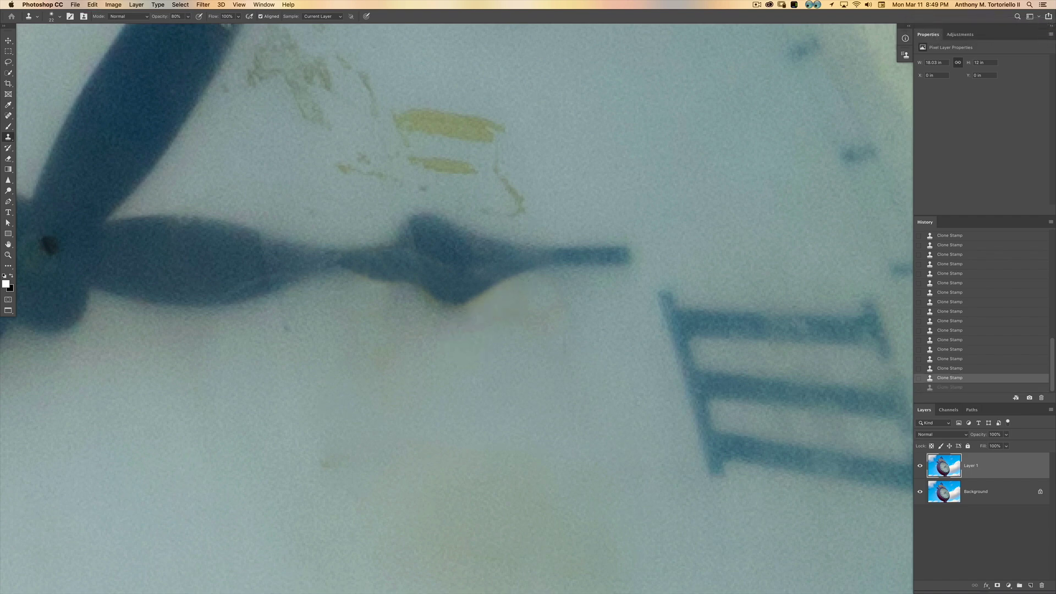
# Resize the brush and redo the clone dabs below the hour hand's bulge, undoing each unsatisfactory one.
pyautogui.moveTo(583, 297); pyautogui.dragTo(585, 297)
pyautogui.click(495, 303)
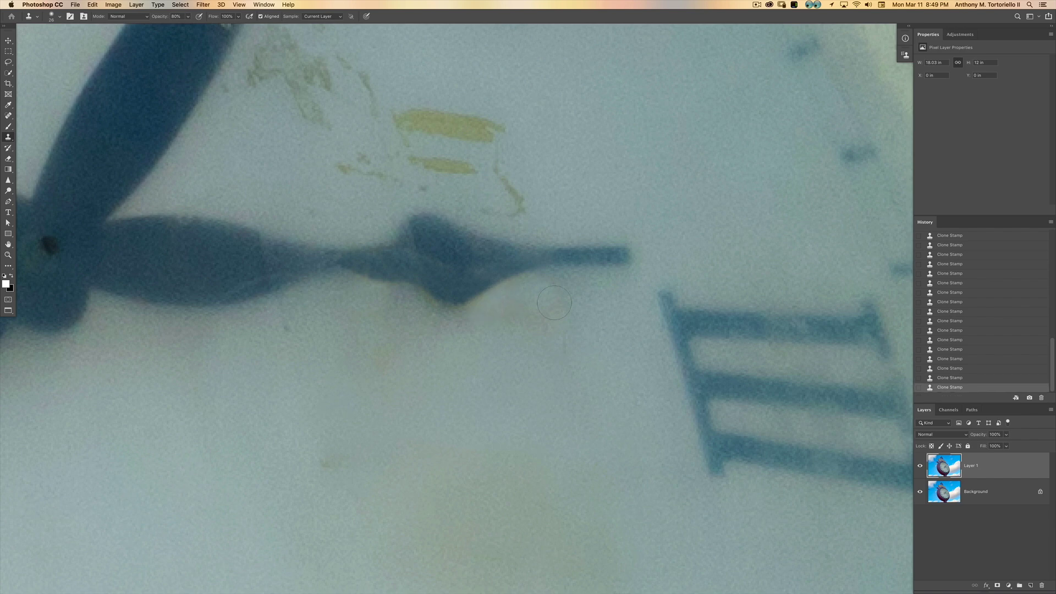
pyautogui.press('super+z')
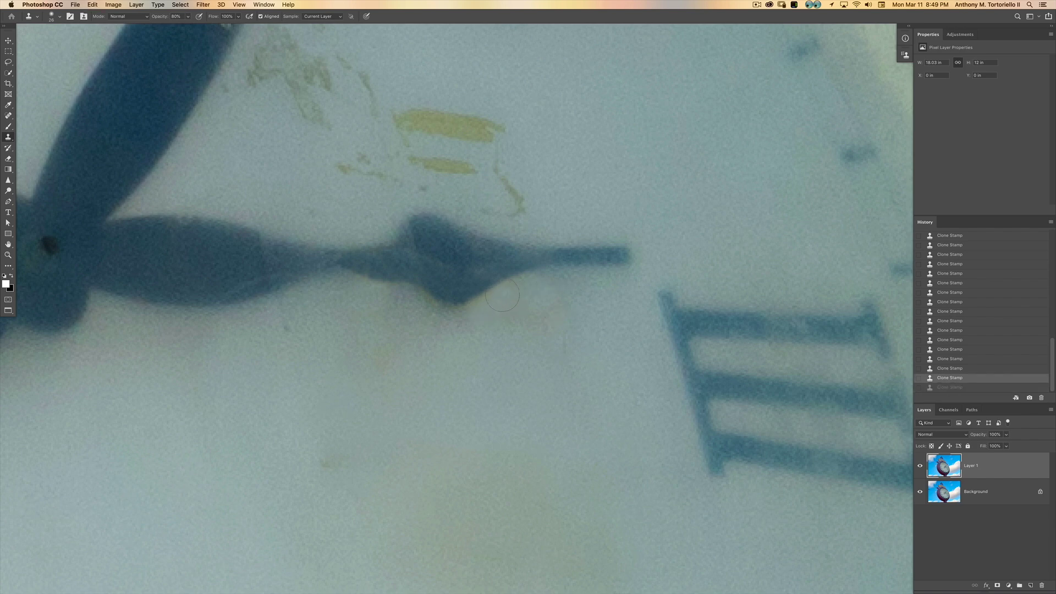
pyautogui.click(502, 295)
pyautogui.press('super+z')
pyautogui.click(452, 323)
pyautogui.press('super+z')
pyautogui.click(458, 321)
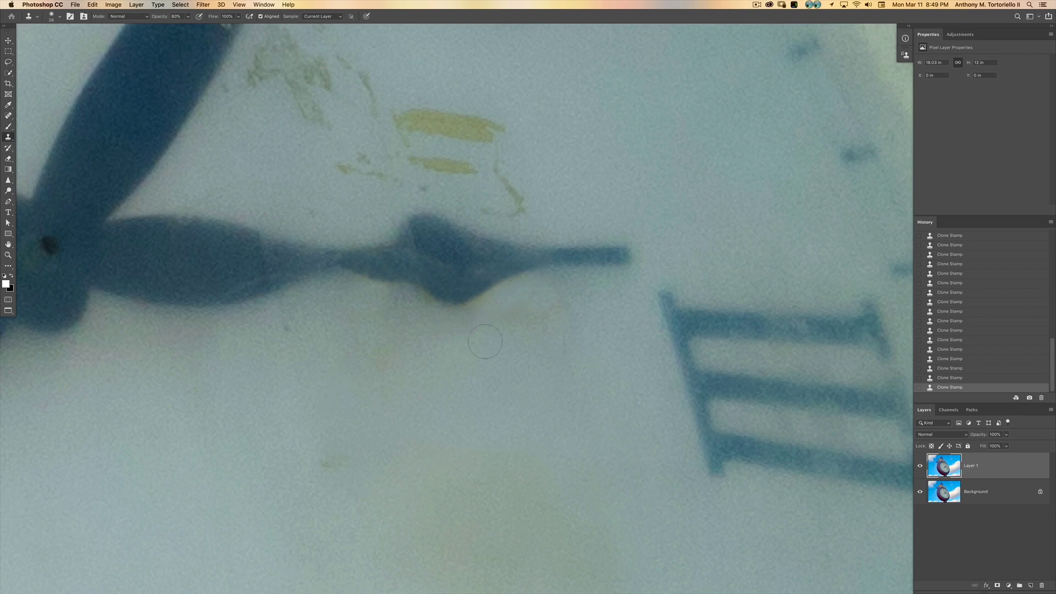
# Clone clean face texture over the small faint spot and discoloration below the hour hand's neck, comparing before and after.
pyautogui.press('[')
pyautogui.press('[')
pyautogui.press('[')
pyautogui.press('[')
pyautogui.press('[')
pyautogui.press('[')
pyautogui.press('[')
pyautogui.press('[')
pyautogui.moveTo(303, 424); pyautogui.dragTo(348, 461)
pyautogui.moveTo(299, 344); pyautogui.dragTo(341, 374)
pyautogui.press('super+z')
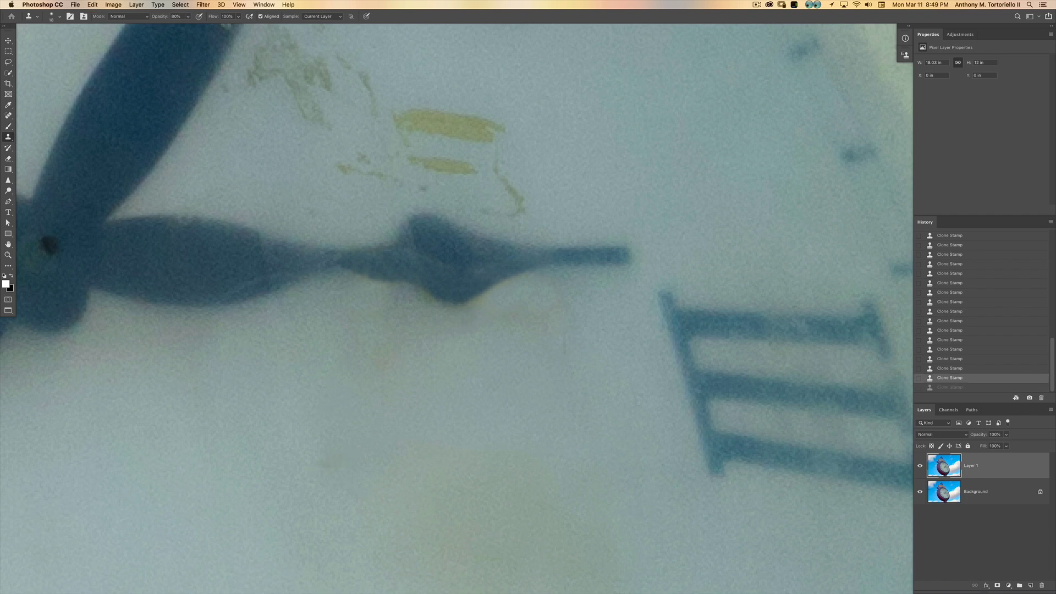
pyautogui.press('super+shift+z')
# Set the Clone Stamp opacity to 100% and clone clean face texture over the larger yellow bar above the hour hand.
pyautogui.scroll(5, 456, 308)
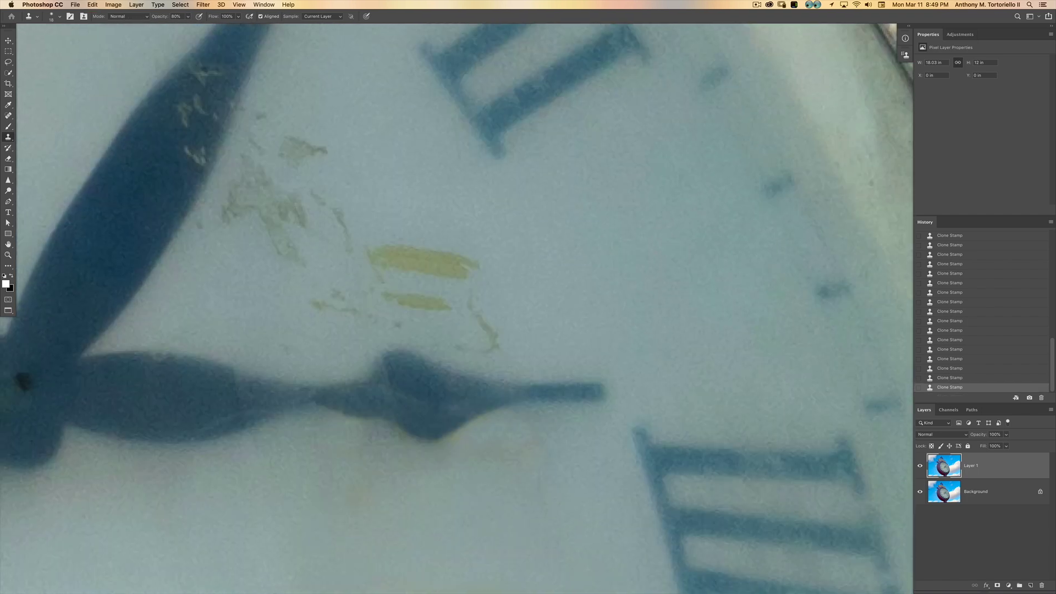
pyautogui.press(']')
pyautogui.press(']')
pyautogui.press(']')
pyautogui.press(']')
pyautogui.press(']')
pyautogui.press(']')
pyautogui.press(']')
pyautogui.press(']')
pyautogui.moveTo(374, 266)
pyautogui.mouseDown()
pyautogui.moveTo(399, 251)
pyautogui.moveTo(391, 256)
pyautogui.moveTo(470, 269)
pyautogui.moveTo(400, 272)
pyautogui.moveTo(392, 258)
pyautogui.moveTo(413, 276)
pyautogui.moveTo(381, 260)
pyautogui.moveTo(468, 266)
pyautogui.moveTo(398, 260)
pyautogui.moveTo(445, 257)
pyautogui.mouseUp()
pyautogui.press('super+z')
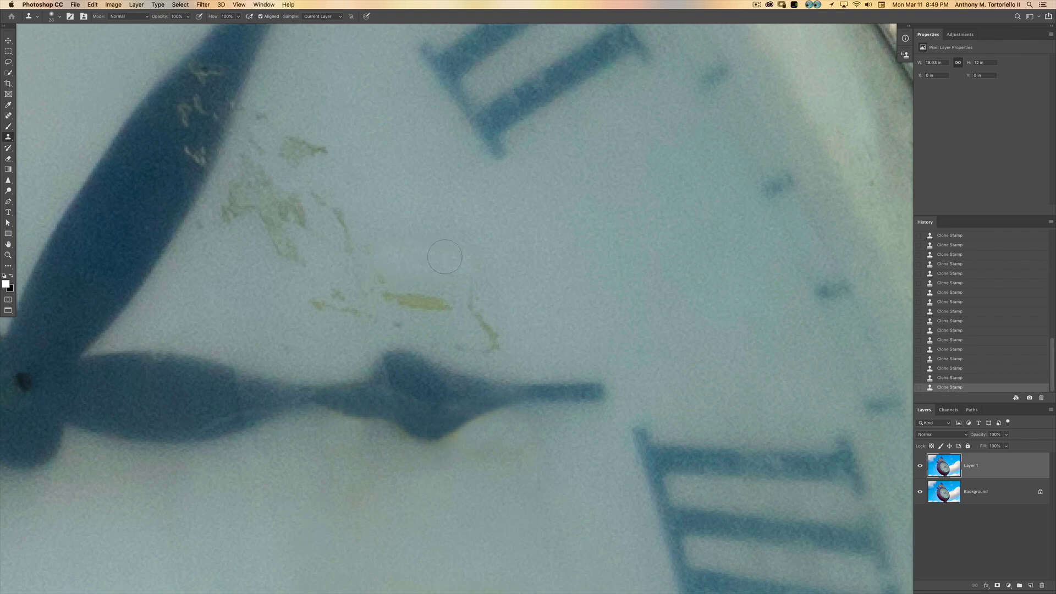
# Clone away the curved streak and, using a larger brush, the smaller yellow bar with its nearby specks above the hour hand.
pyautogui.moveTo(470, 302)
pyautogui.mouseDown()
pyautogui.moveTo(492, 334)
pyautogui.moveTo(473, 335)
pyautogui.mouseUp()
pyautogui.moveTo(395, 300); pyautogui.dragTo(447, 309)
pyautogui.press('super+z')
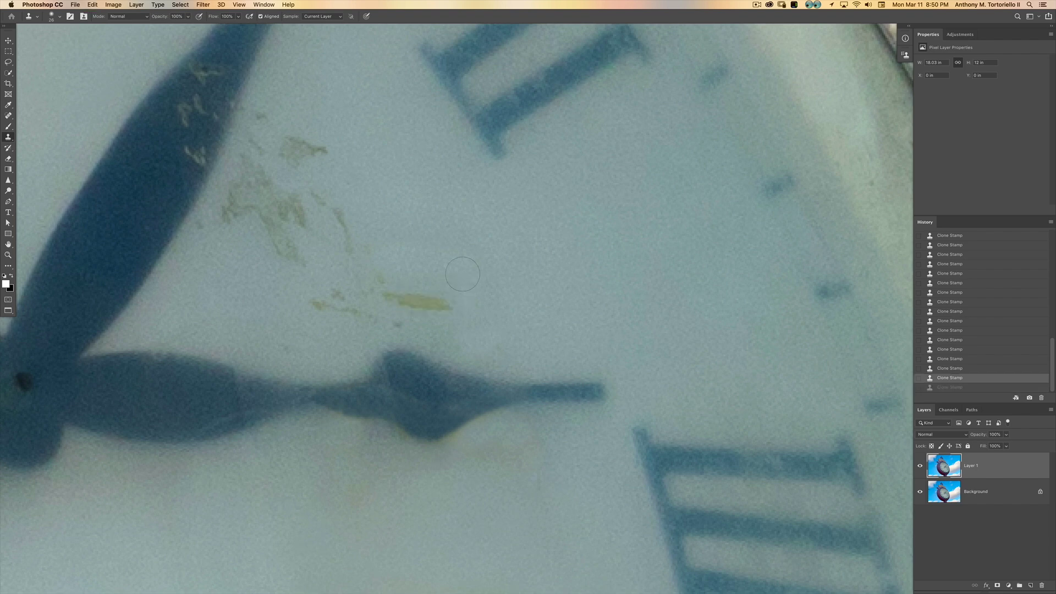
pyautogui.keyDown('ctrl'); pyautogui.keyDown('alt'); pyautogui.moveTo(495, 281); pyautogui.dragTo(513, 281); pyautogui.keyUp('alt'); pyautogui.keyUp('ctrl')
pyautogui.keyDown('alt'); pyautogui.click(498, 281); pyautogui.keyUp('alt')
pyautogui.moveTo(392, 299); pyautogui.dragTo(448, 300)
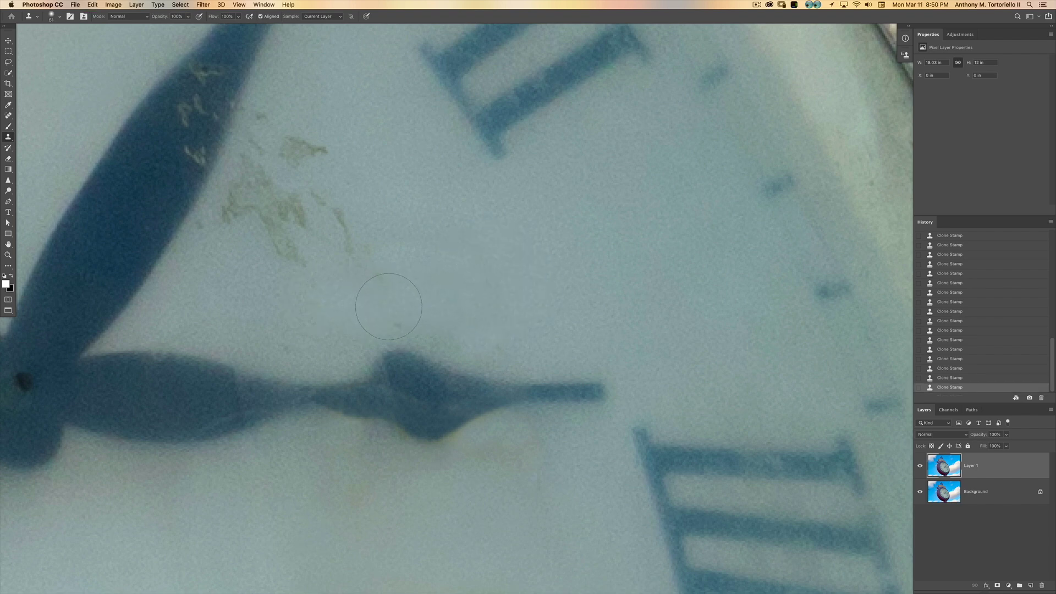
# Undo the last clone dab and clone clean face texture over the yellow residue between the minute and hour hands.
pyautogui.press('super+z')
pyautogui.moveTo(323, 307); pyautogui.dragTo(393, 292)
pyautogui.click(382, 299)
pyautogui.moveTo(288, 247)
pyautogui.mouseDown()
pyautogui.moveTo(212, 268)
pyautogui.moveTo(203, 232)
pyautogui.moveTo(240, 215)
pyautogui.moveTo(222, 221)
pyautogui.mouseUp()
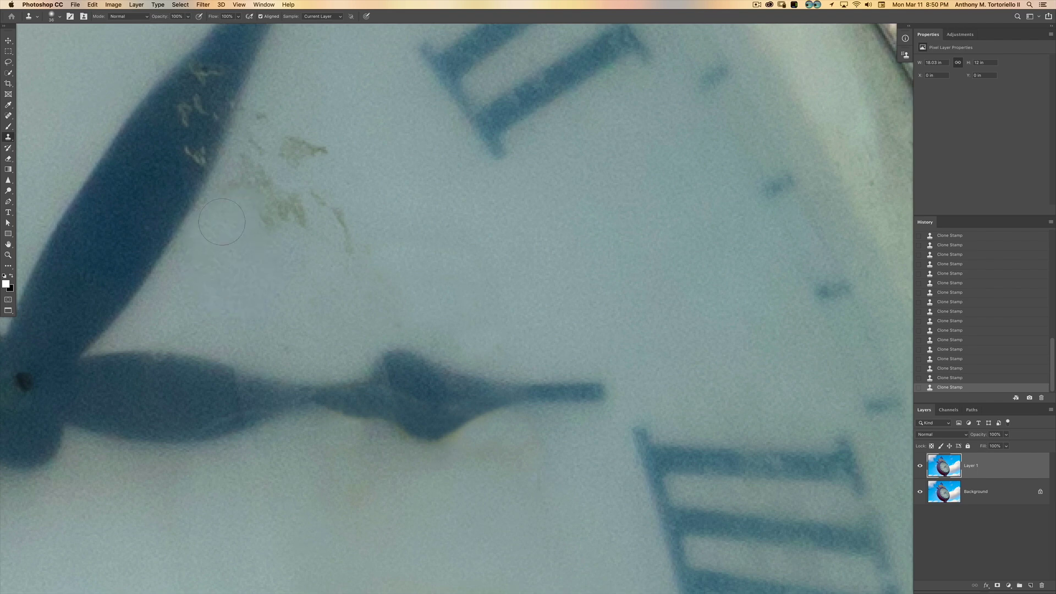
pyautogui.moveTo(244, 172); pyautogui.dragTo(230, 186)
pyautogui.keyDown('ctrl'); pyautogui.keyDown('alt'); pyautogui.moveTo(215, 247); pyautogui.dragTo(226, 247); pyautogui.keyUp('alt'); pyautogui.keyUp('ctrl')
pyautogui.moveTo(271, 222); pyautogui.dragTo(277, 197)
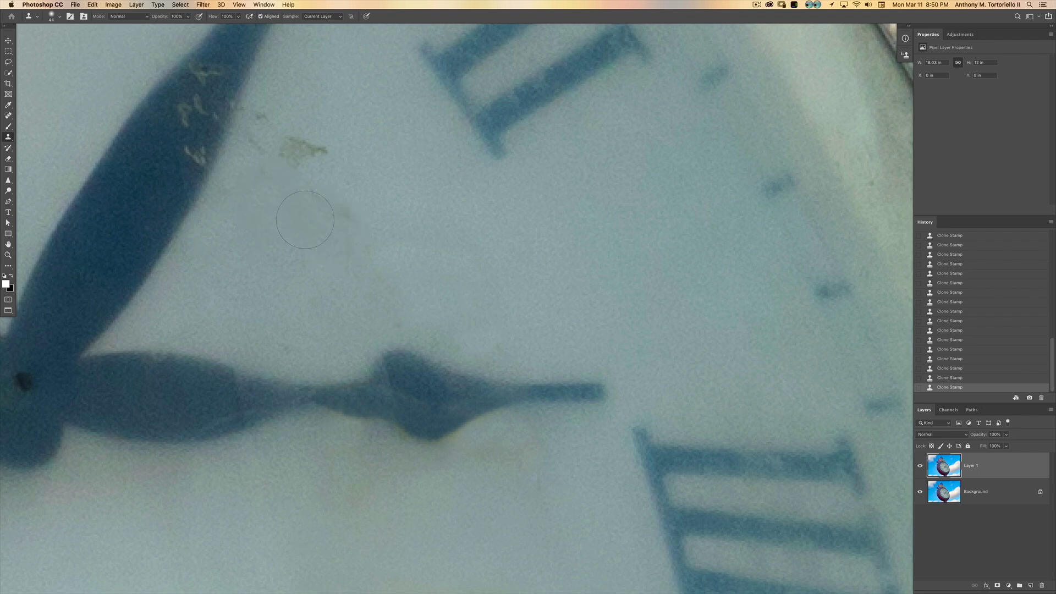
# Compare the last clone stroke before and after, and clone away the remaining residue patch and specks beside the minute hand.
pyautogui.press('super+z')
pyautogui.press('super+shift+z')
pyautogui.press('super+z')
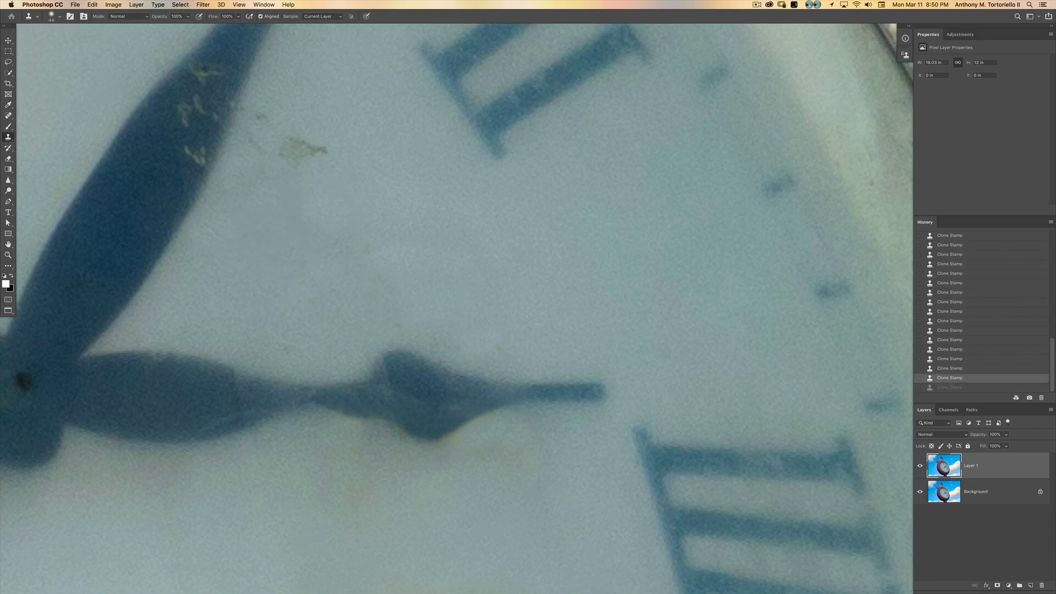
pyautogui.click(302, 153)
pyautogui.moveTo(302, 153)
pyautogui.mouseDown()
pyautogui.moveTo(296, 146)
pyautogui.moveTo(321, 151)
pyautogui.moveTo(322, 163)
pyautogui.mouseUp()
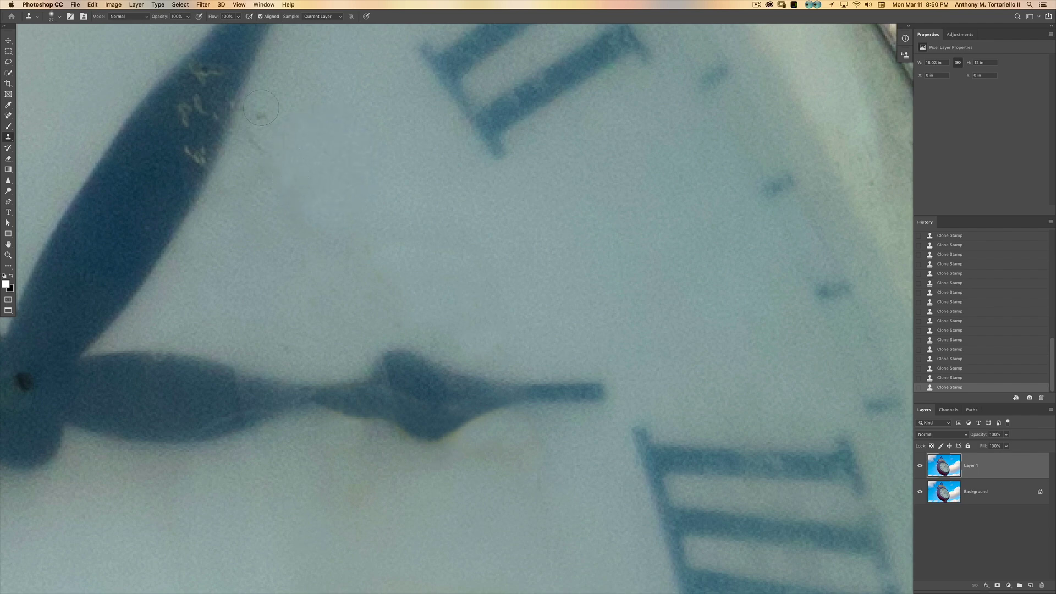
pyautogui.click(261, 113)
pyautogui.moveTo(230, 172)
pyautogui.mouseDown()
pyautogui.moveTo(351, 197)
pyautogui.moveTo(293, 207)
pyautogui.mouseUp()
pyautogui.click(318, 180)
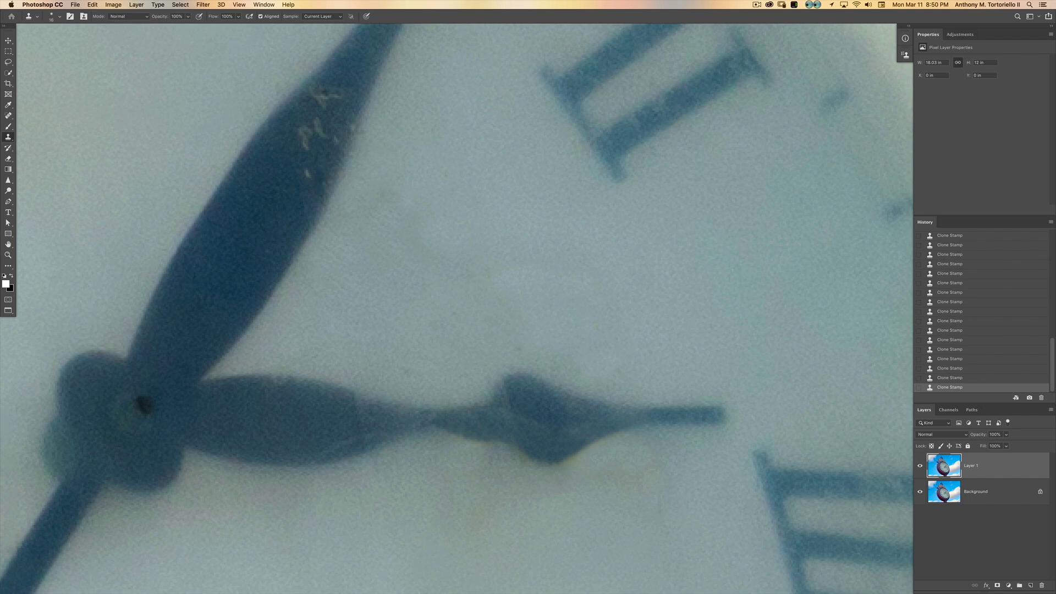
# Clone away the lowest residue fleck on the minute hand, undoing the unsatisfactory dabs over the other flecks.
pyautogui.click(312, 176)
pyautogui.click(304, 137)
pyautogui.press('super+z')
pyautogui.moveTo(279, 173); pyautogui.dragTo(282, 173)
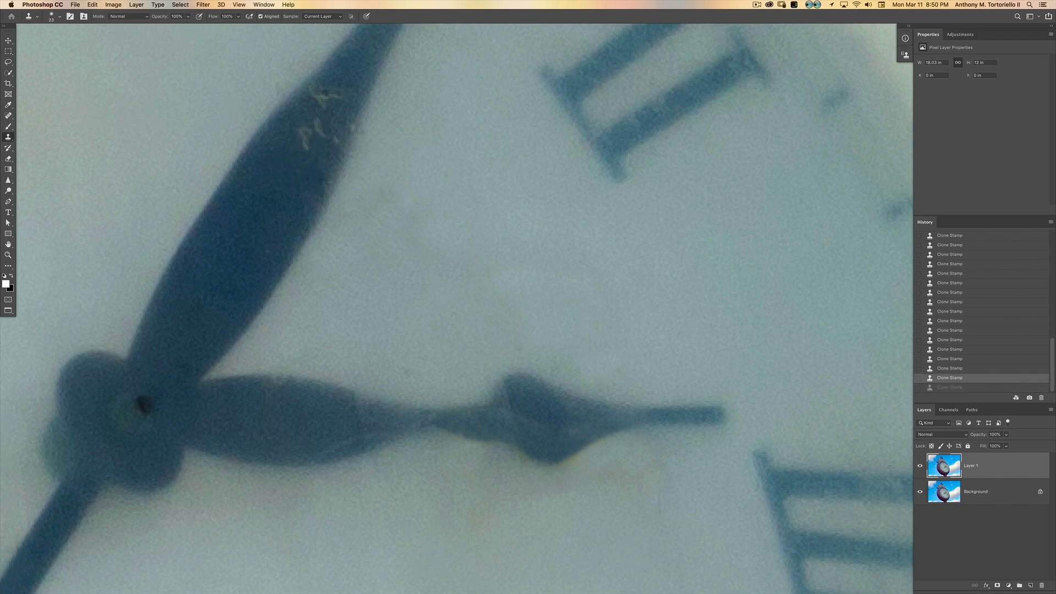
pyautogui.moveTo(303, 139)
pyautogui.mouseDown()
pyautogui.moveTo(281, 145)
pyautogui.moveTo(308, 132)
pyautogui.moveTo(297, 121)
pyautogui.moveTo(310, 153)
pyautogui.moveTo(333, 137)
pyautogui.moveTo(317, 115)
pyautogui.mouseUp()
pyautogui.press('super+z')
pyautogui.press('super+z')
# Lasso the residue marks on the minute hand in two areas, apply a Content-Aware Fill to each, and deselect.
pyautogui.press('l')
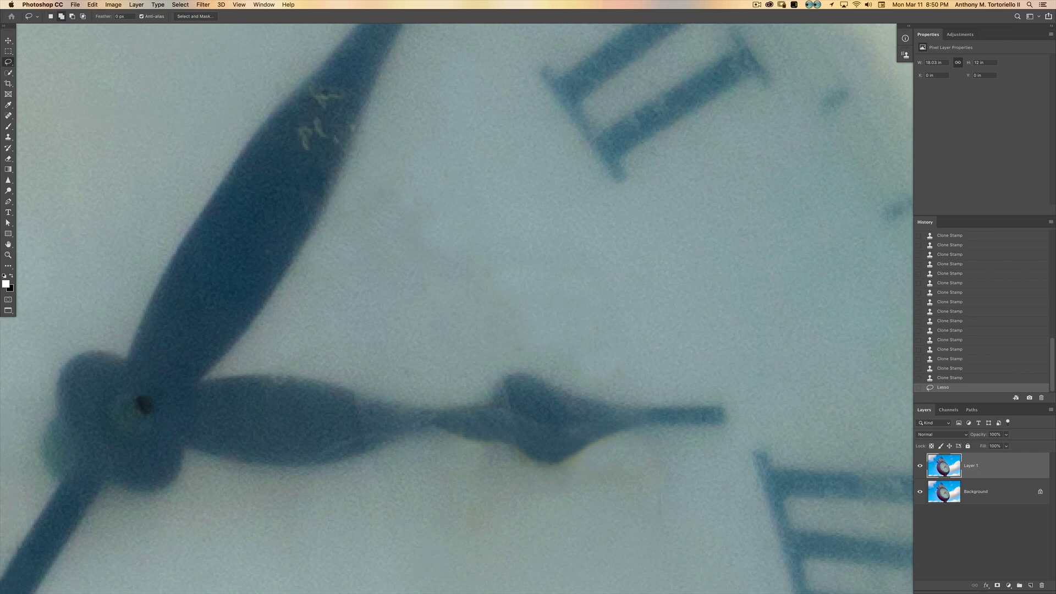
pyautogui.hotkey('shift', 'BackSpace')
pyautogui.press('Return')
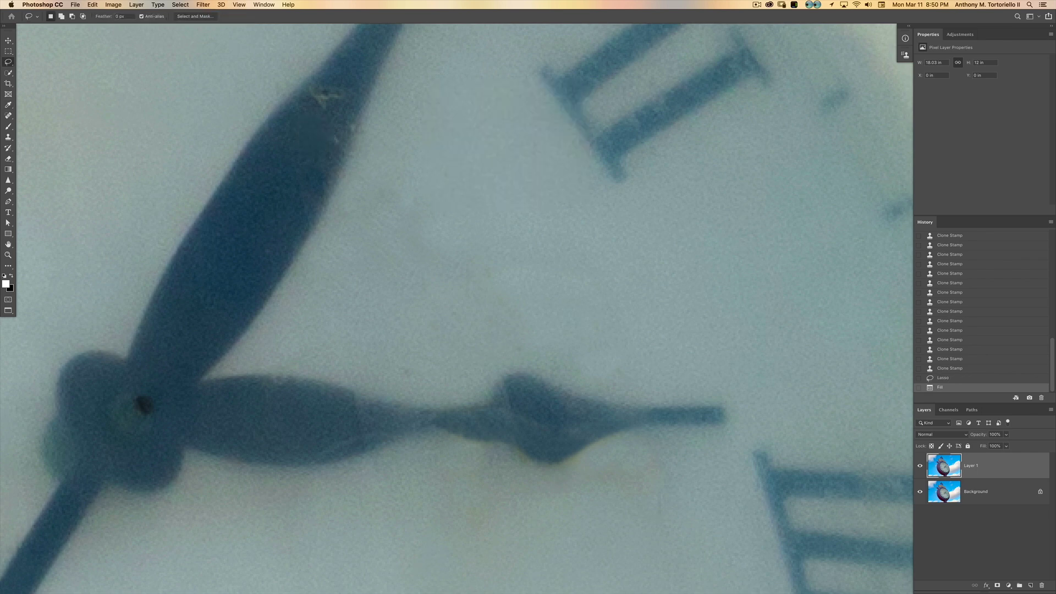
pyautogui.moveTo(326, 114)
pyautogui.mouseDown()
pyautogui.moveTo(306, 97)
pyautogui.moveTo(312, 80)
pyautogui.moveTo(347, 75)
pyautogui.moveTo(356, 99)
pyautogui.moveTo(329, 112)
pyautogui.mouseUp()
pyautogui.hotkey('shift', 'BackSpace')
pyautogui.press('Return')
pyautogui.press('super+d')
# Clone clean texture with the Clone Stamp over the leftover specks along the minute hand's right edge.
pyautogui.press('s')
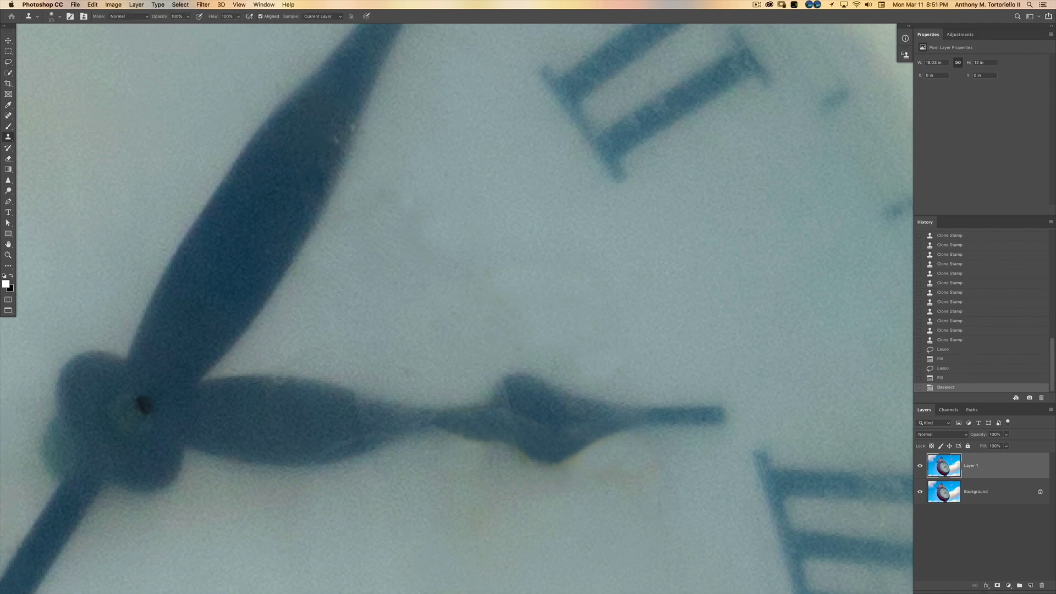
pyautogui.moveTo(325, 155); pyautogui.dragTo(320, 155)
pyautogui.click(337, 141)
pyautogui.click(350, 133)
pyautogui.click(350, 137)
pyautogui.click(348, 144)
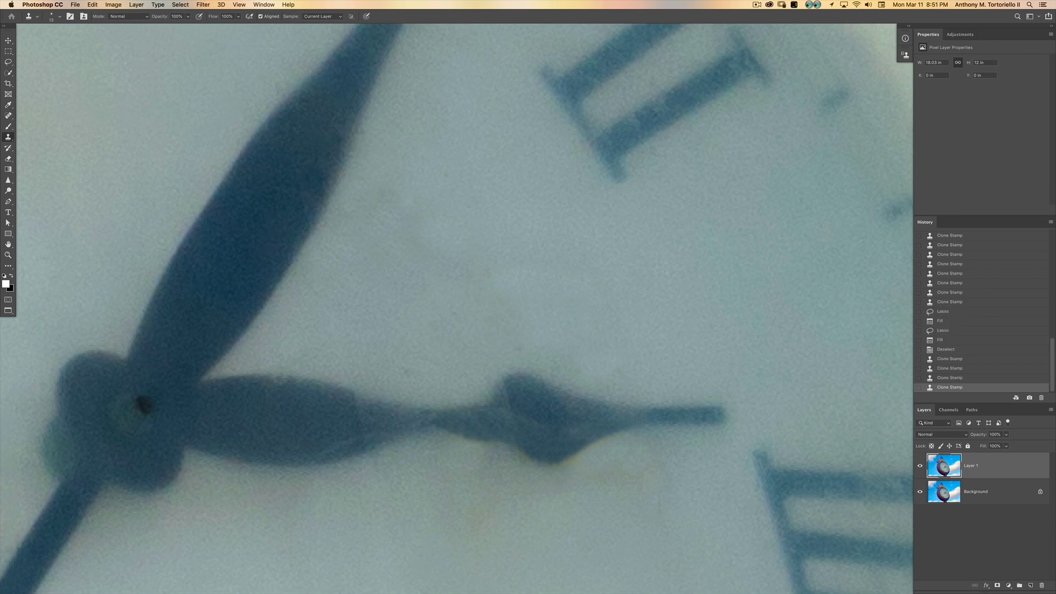
# Clone clean face texture over the small speck above the hour hand's bulge.
pyautogui.moveTo(352, 159); pyautogui.dragTo(250, 67)
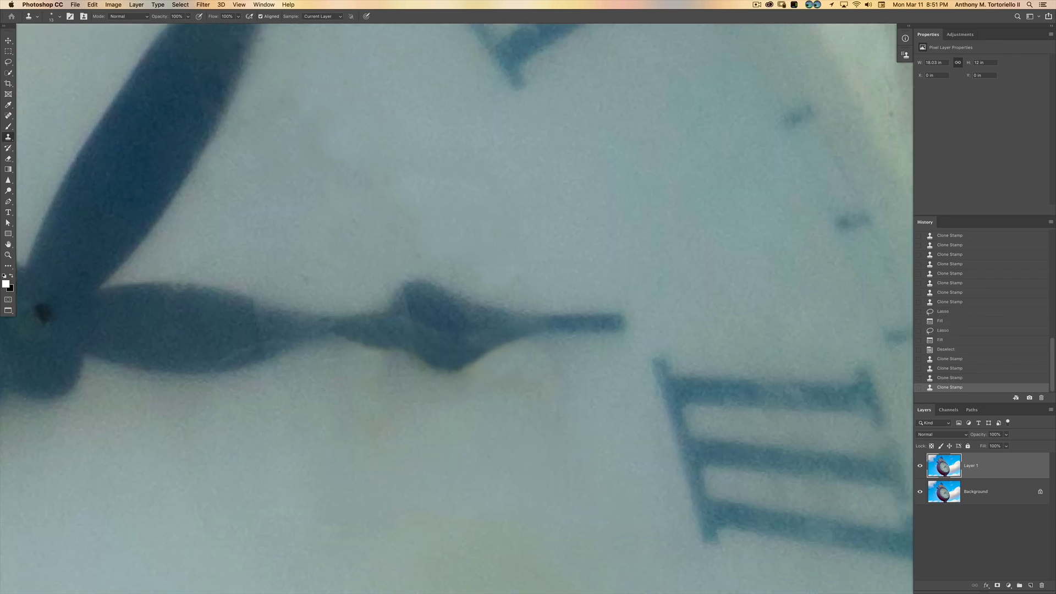
pyautogui.click(399, 258)
pyautogui.moveTo(399, 258)
pyautogui.mouseDown()
pyautogui.moveTo(206, 496)
pyautogui.moveTo(578, 324)
pyautogui.moveTo(602, 204)
pyautogui.mouseUp()
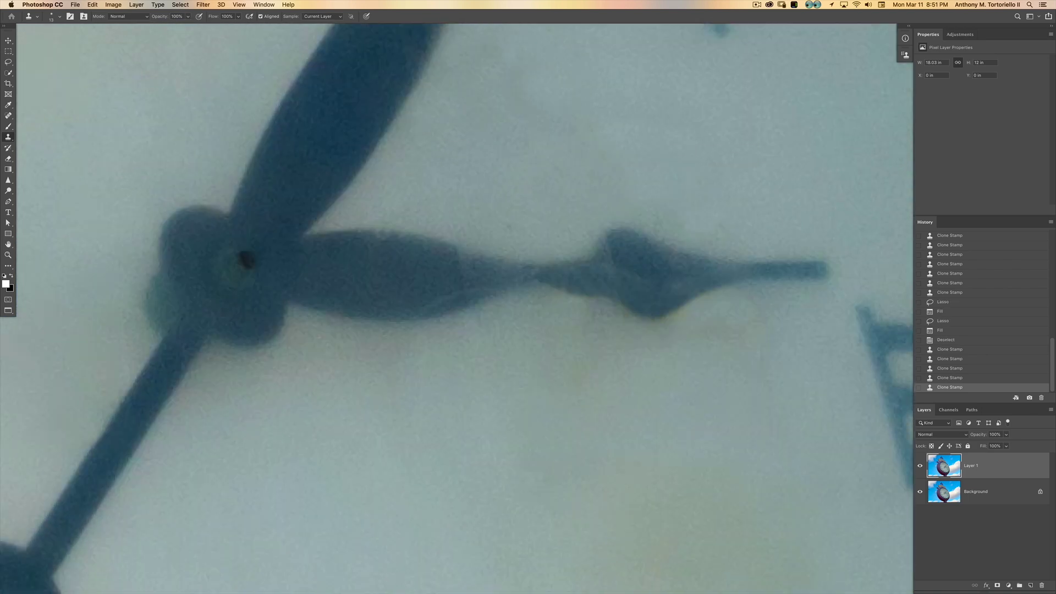
# Fit the whole photo in view and toggle Layer 1's visibility to compare the retouched clock with the original.
pyautogui.press('super+0')
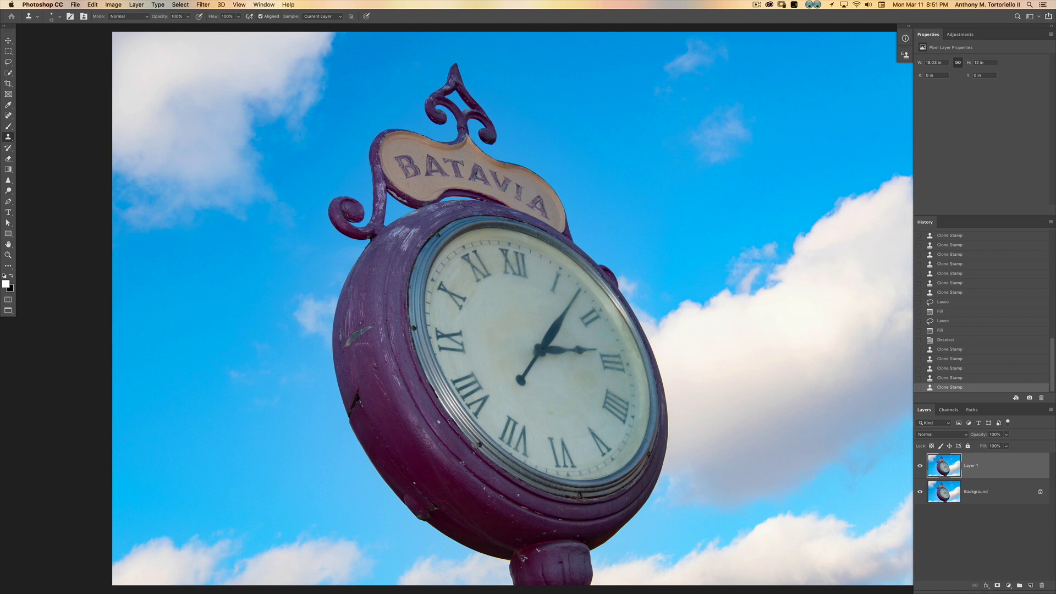
pyautogui.click(920, 465)
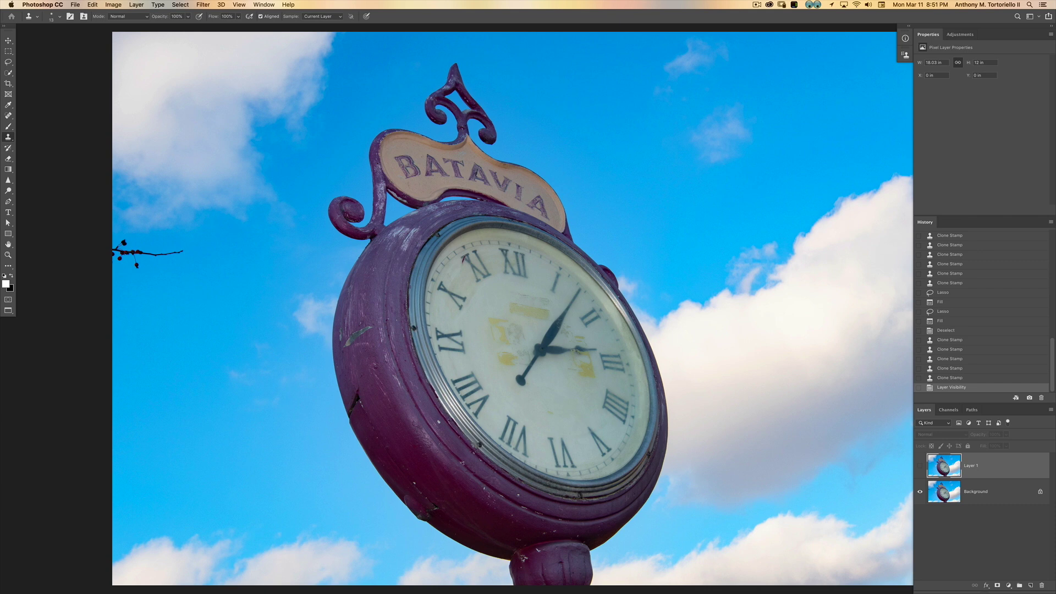
pyautogui.click(920, 466)
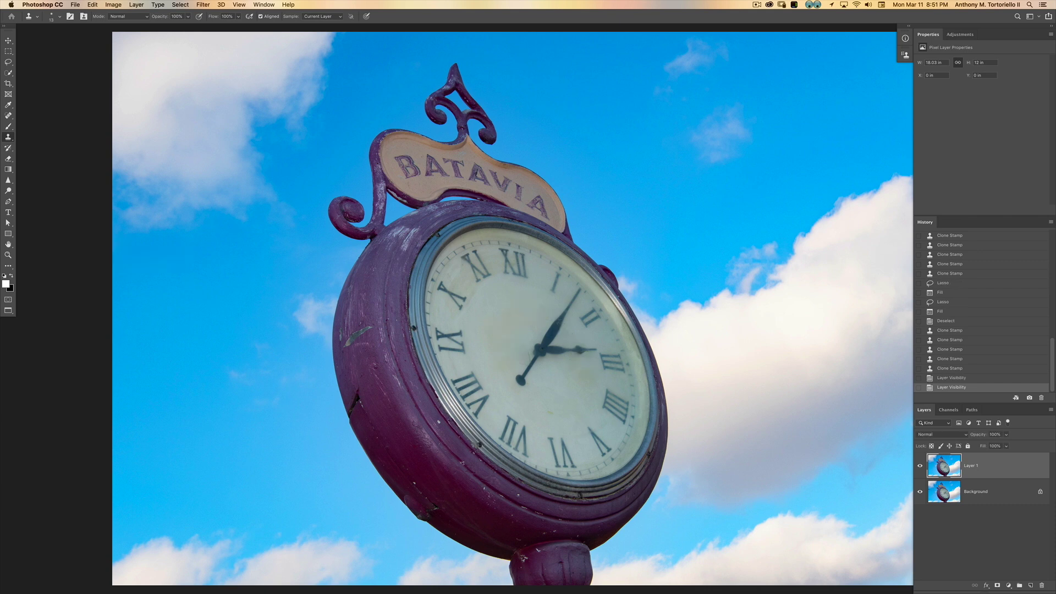
# Clone away the small yellow mark above the VI numeral with an enlarged Clone Stamp brush, undoing the extra dab.
pyautogui.press('z')
pyautogui.click(520, 324)
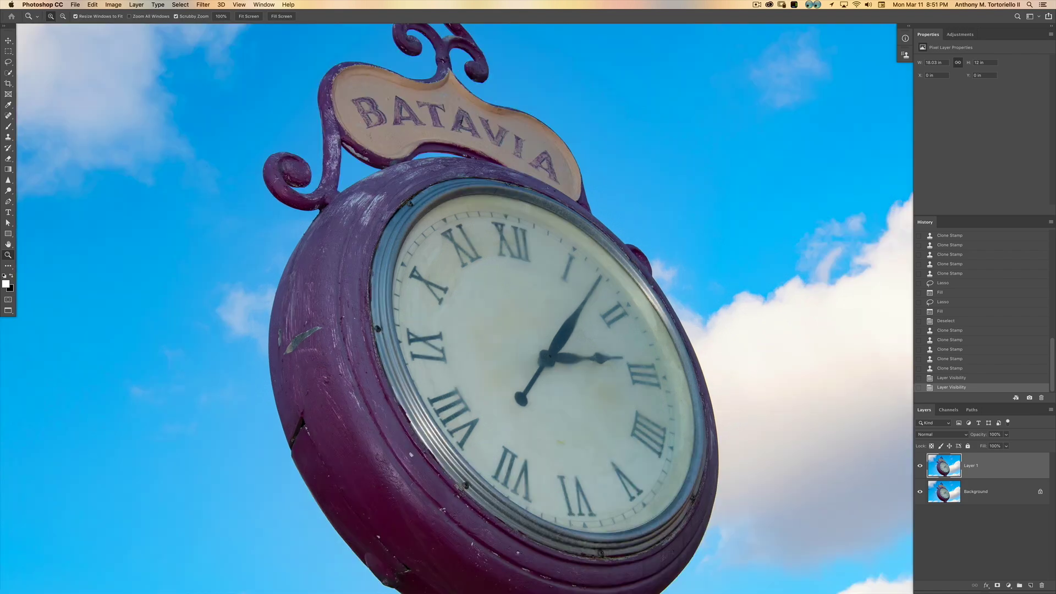
pyautogui.click(525, 332)
pyautogui.click(524, 335)
pyautogui.moveTo(583, 473); pyautogui.dragTo(446, 131)
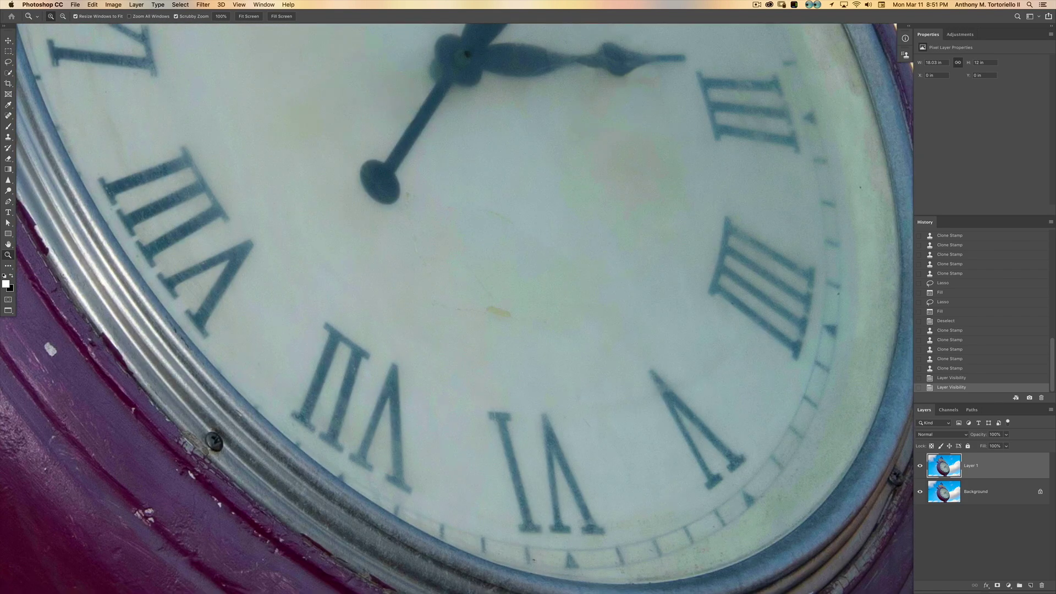
pyautogui.press('s')
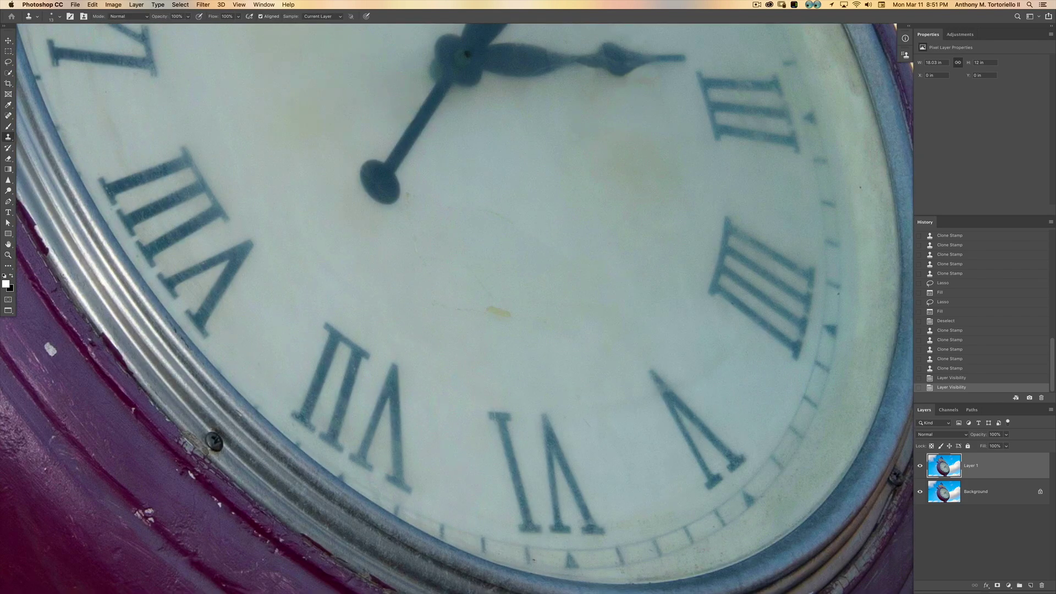
pyautogui.press(']')
pyautogui.press(']')
pyautogui.click(494, 311)
pyautogui.press('super+z')
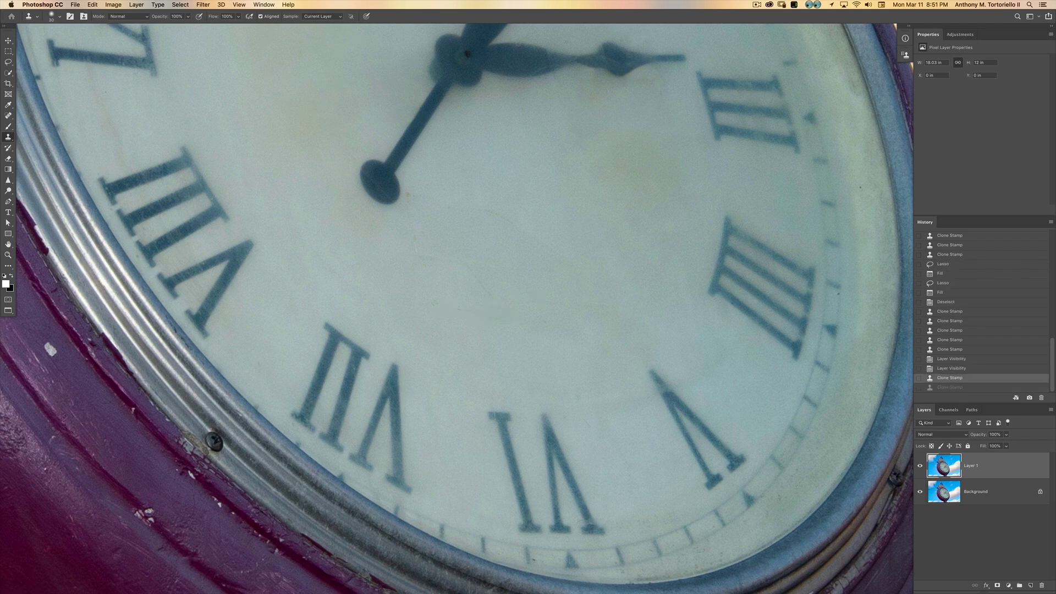
# Heal the faint streaks and small specks on the lower clock face with the Spot Healing Brush.
pyautogui.press('j')
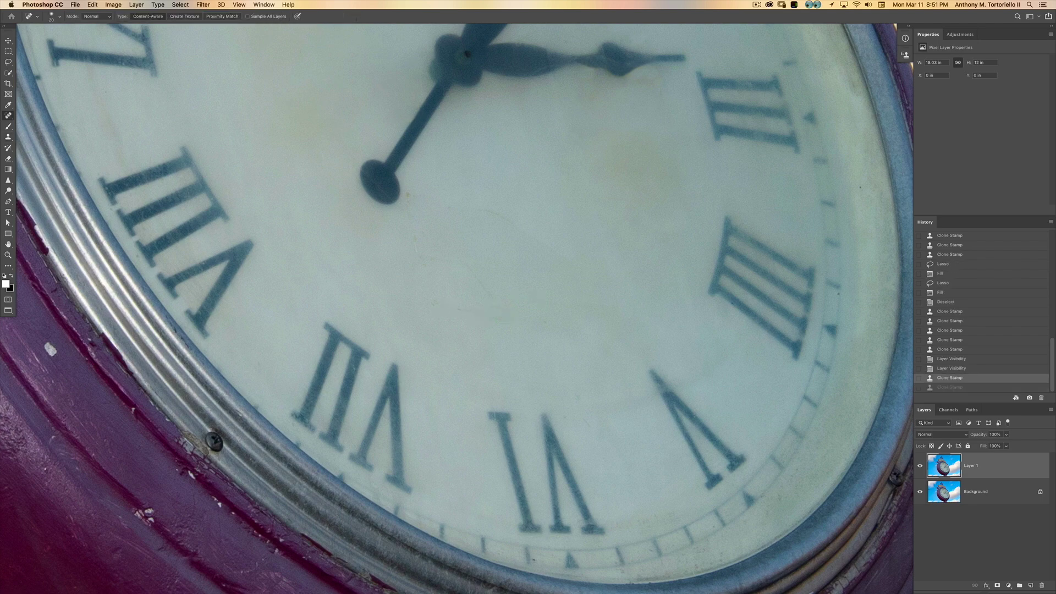
pyautogui.moveTo(433, 302); pyautogui.dragTo(473, 311)
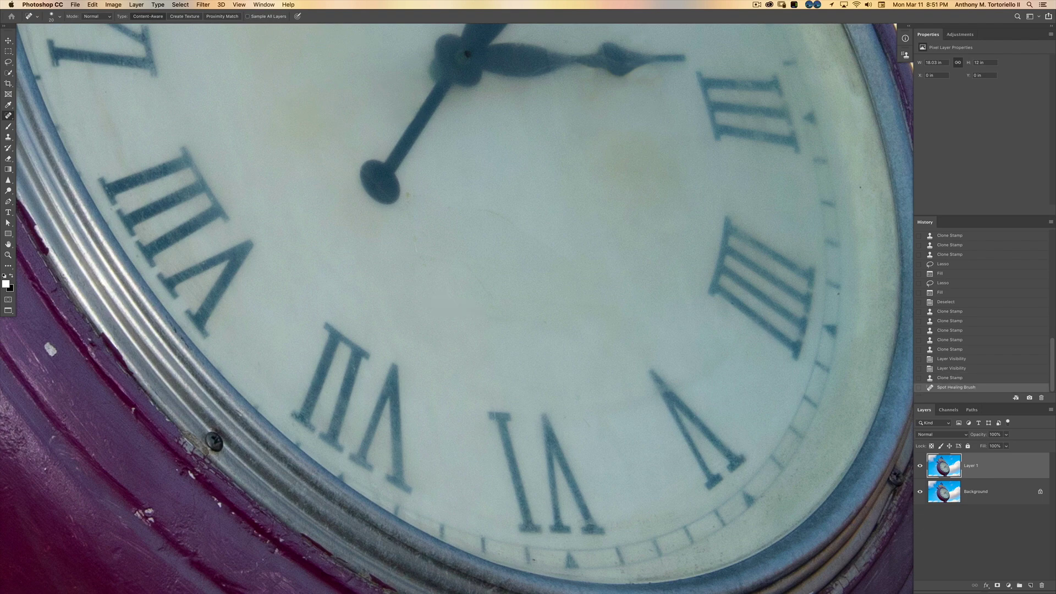
pyautogui.click(546, 324)
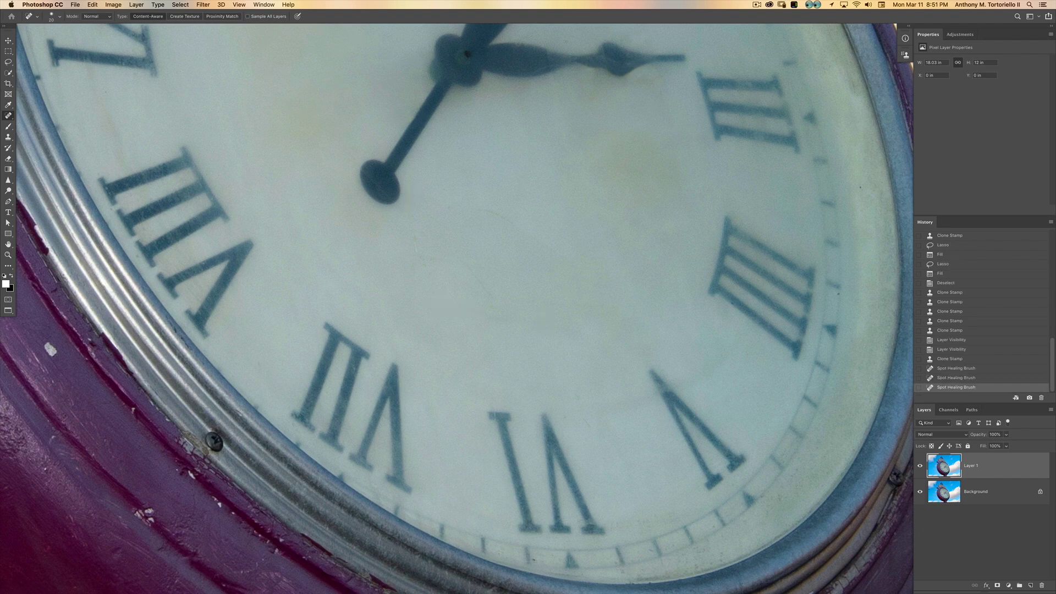
pyautogui.click(444, 207)
pyautogui.click(453, 209)
pyautogui.moveTo(414, 239)
pyautogui.mouseDown()
pyautogui.moveTo(416, 269)
pyautogui.moveTo(495, 301)
pyautogui.mouseUp()
pyautogui.click(423, 260)
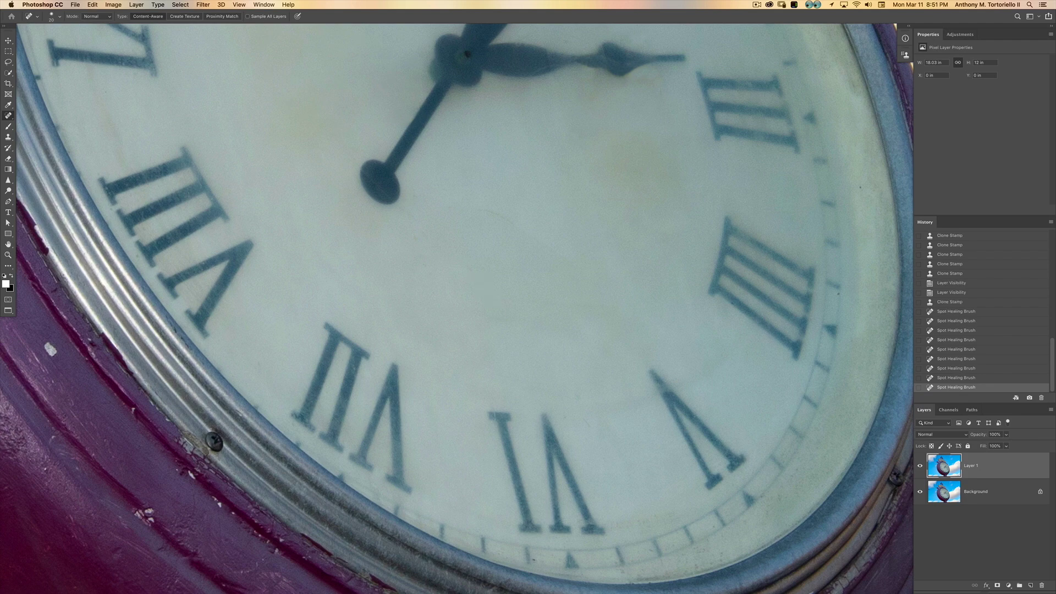
pyautogui.moveTo(483, 210); pyautogui.dragTo(514, 229)
# Heal the two white paint chips on the lower-left purple casing with the Spot Healing Brush.
pyautogui.moveTo(308, 363); pyautogui.dragTo(726, 209)
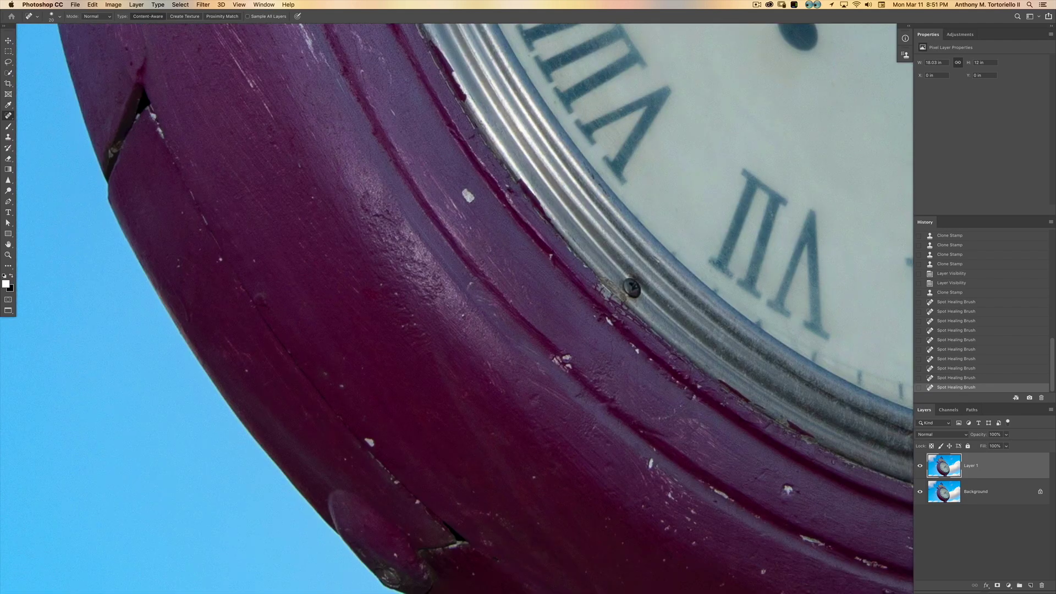
pyautogui.click(469, 196)
pyautogui.click(466, 198)
pyautogui.moveTo(473, 385); pyautogui.dragTo(490, 207)
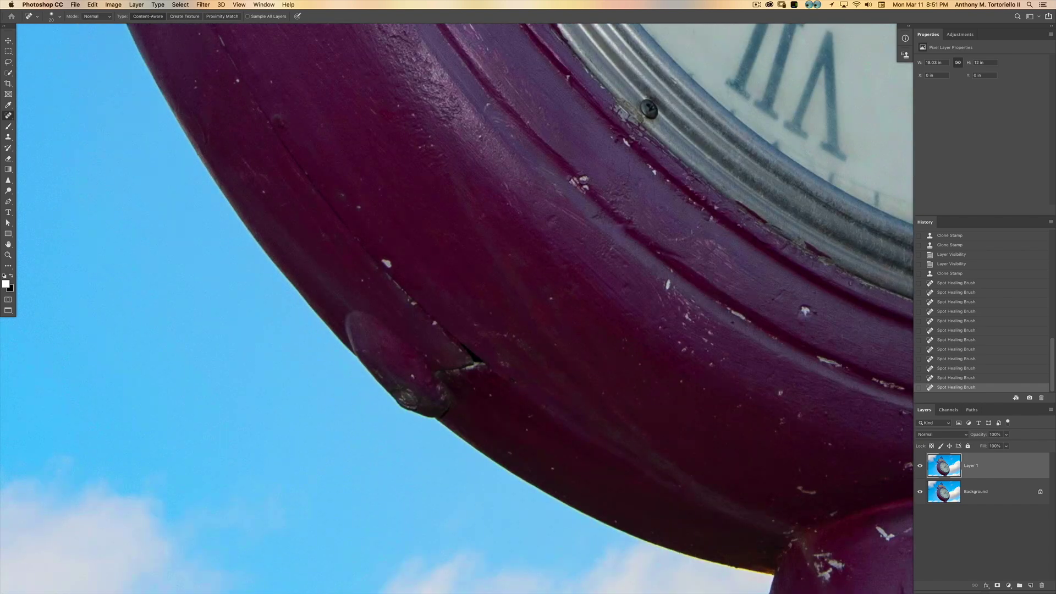
pyautogui.moveTo(386, 263); pyautogui.dragTo(396, 270)
pyautogui.click(388, 266)
pyautogui.click(389, 270)
pyautogui.click(392, 275)
# Heal the small white and dark specks on the purple casing beside the IX numeral.
pyautogui.moveTo(396, 275)
pyautogui.mouseDown()
pyautogui.moveTo(367, 336)
pyautogui.moveTo(321, 508)
pyautogui.mouseUp()
pyautogui.moveTo(352, 160); pyautogui.dragTo(600, 516)
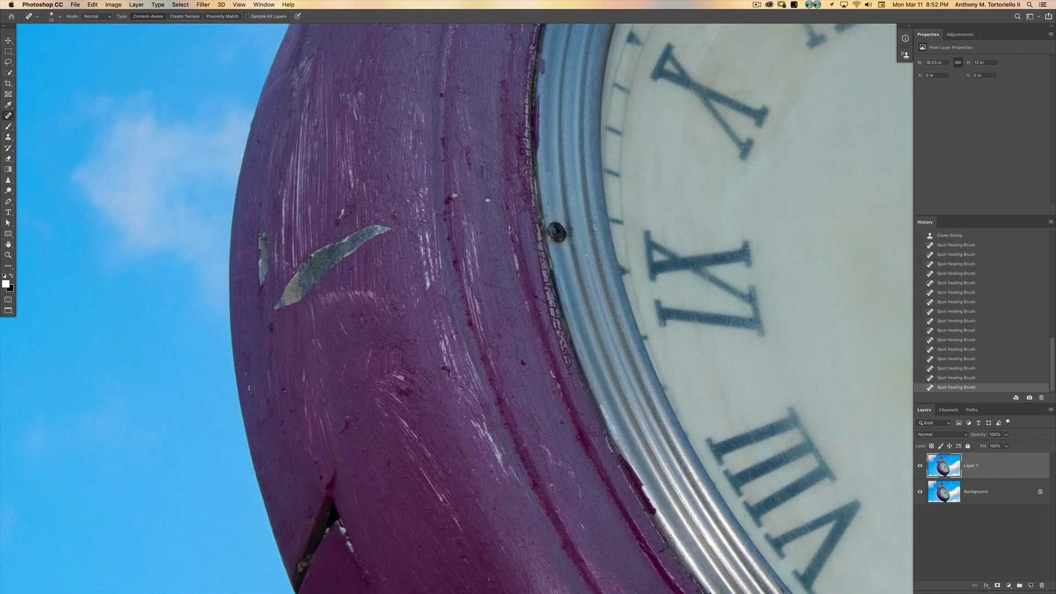
pyautogui.click(455, 196)
pyautogui.click(487, 201)
pyautogui.moveTo(490, 196); pyautogui.dragTo(492, 214)
pyautogui.moveTo(342, 211); pyautogui.dragTo(338, 219)
# Try to heal the curved bare-metal scratch on the casing with a larger Spot Healing Brush, undoing each attempt.
pyautogui.moveTo(277, 310); pyautogui.dragTo(288, 310)
pyautogui.moveTo(329, 267)
pyautogui.mouseDown()
pyautogui.moveTo(283, 291)
pyautogui.moveTo(335, 247)
pyautogui.moveTo(387, 228)
pyautogui.moveTo(343, 267)
pyautogui.mouseUp()
pyautogui.moveTo(352, 226); pyautogui.dragTo(393, 233)
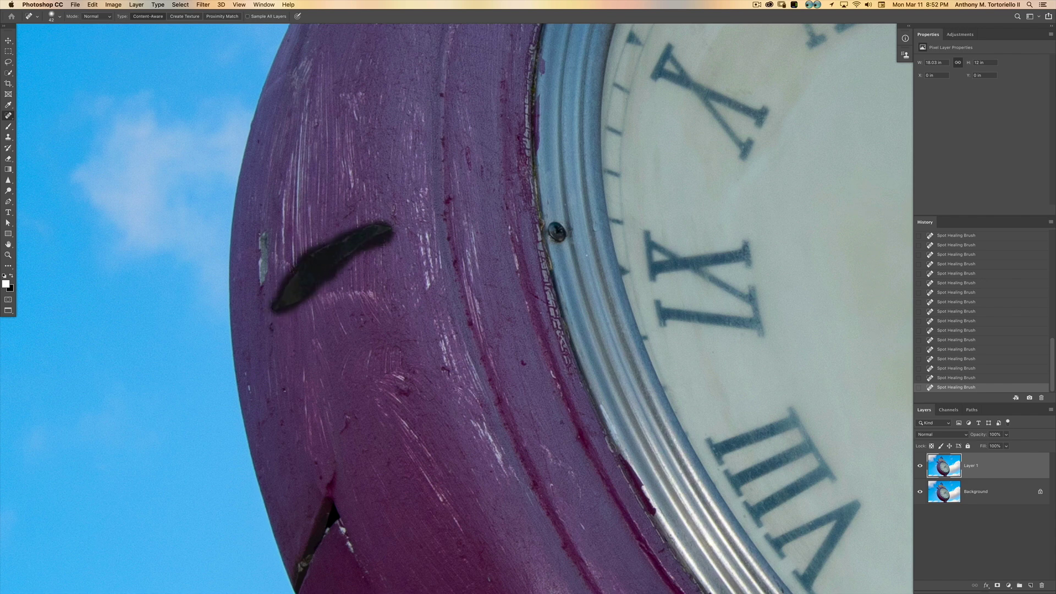
pyautogui.press('super+z')
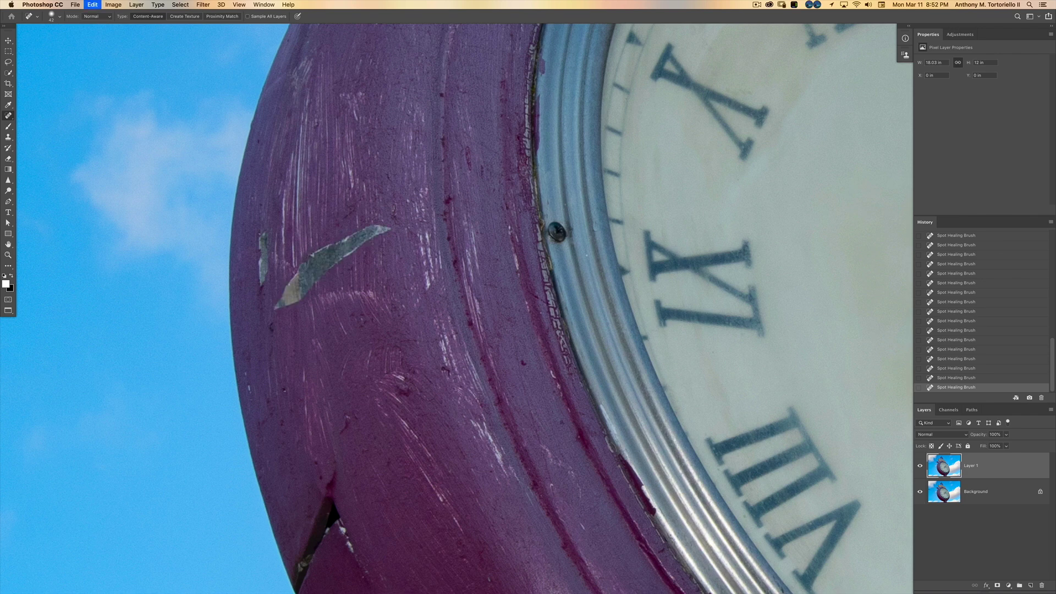
pyautogui.moveTo(388, 228)
pyautogui.mouseDown()
pyautogui.moveTo(330, 250)
pyautogui.moveTo(280, 304)
pyautogui.moveTo(352, 250)
pyautogui.moveTo(275, 308)
pyautogui.moveTo(390, 230)
pyautogui.mouseUp()
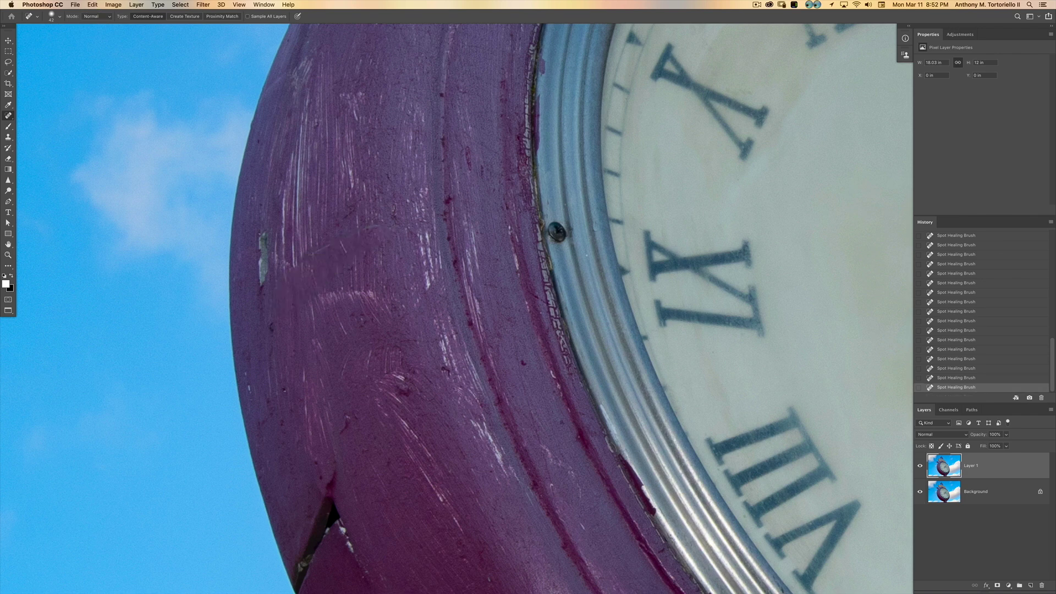
pyautogui.press('super+z')
# Lasso the curved bare-metal scratch on the casing and replace it using Content-Aware Fill at 100% opacity with Color Adaptation.
pyautogui.press('l')
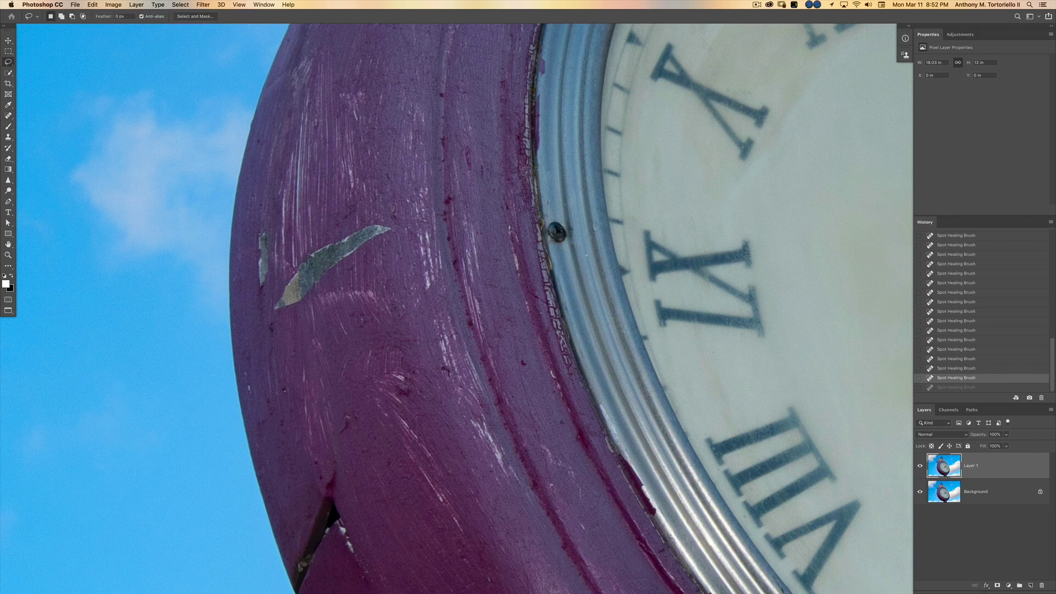
pyautogui.moveTo(273, 315)
pyautogui.mouseDown()
pyautogui.moveTo(284, 278)
pyautogui.moveTo(328, 235)
pyautogui.moveTo(395, 224)
pyautogui.moveTo(393, 247)
pyautogui.moveTo(274, 318)
pyautogui.mouseUp()
pyautogui.press('super+h')
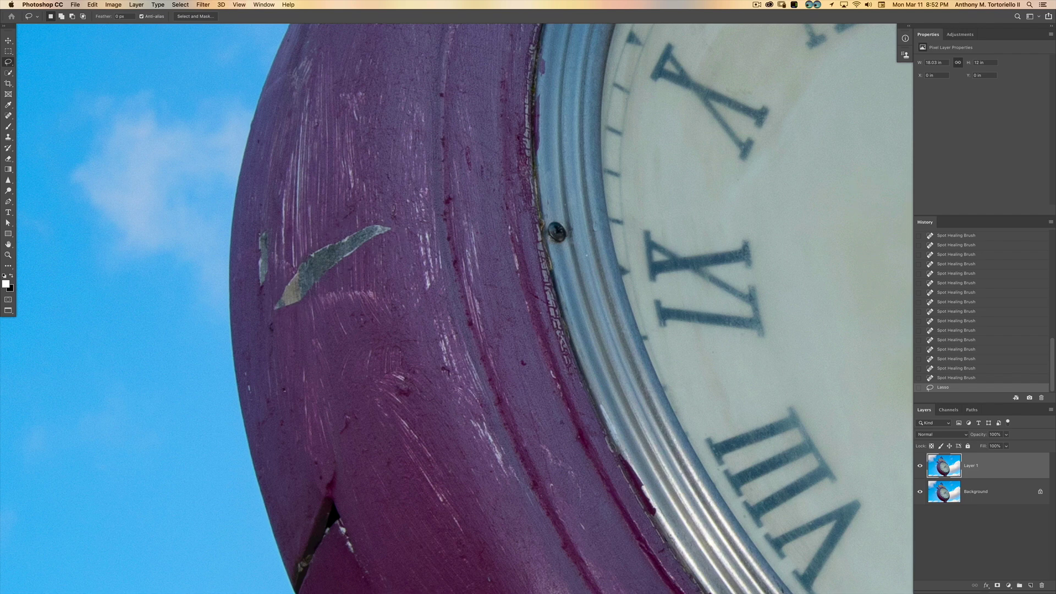
pyautogui.hotkey('shift', 'F6')
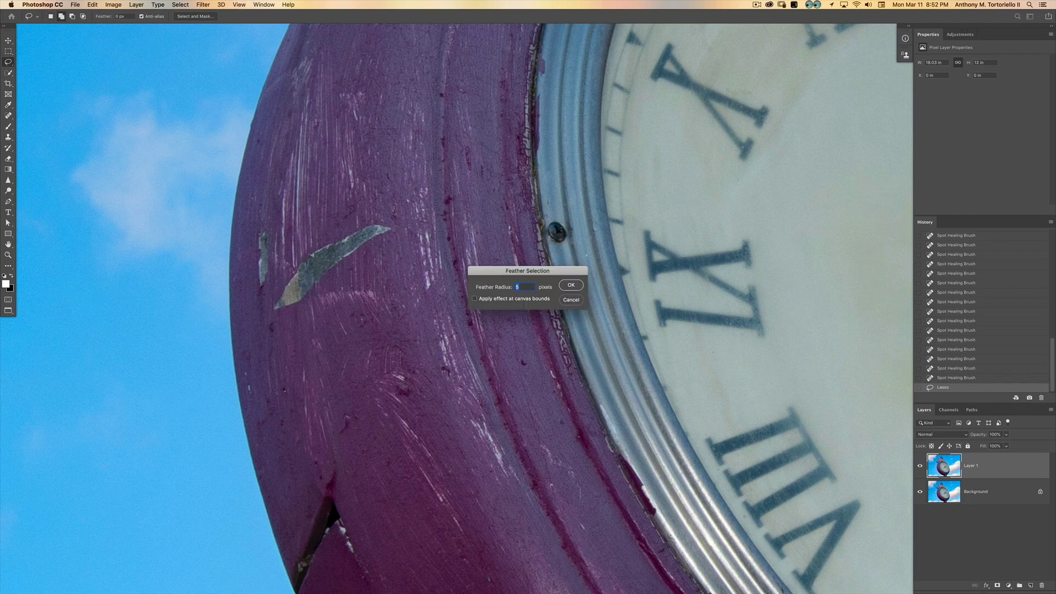
pyautogui.press('Escape')
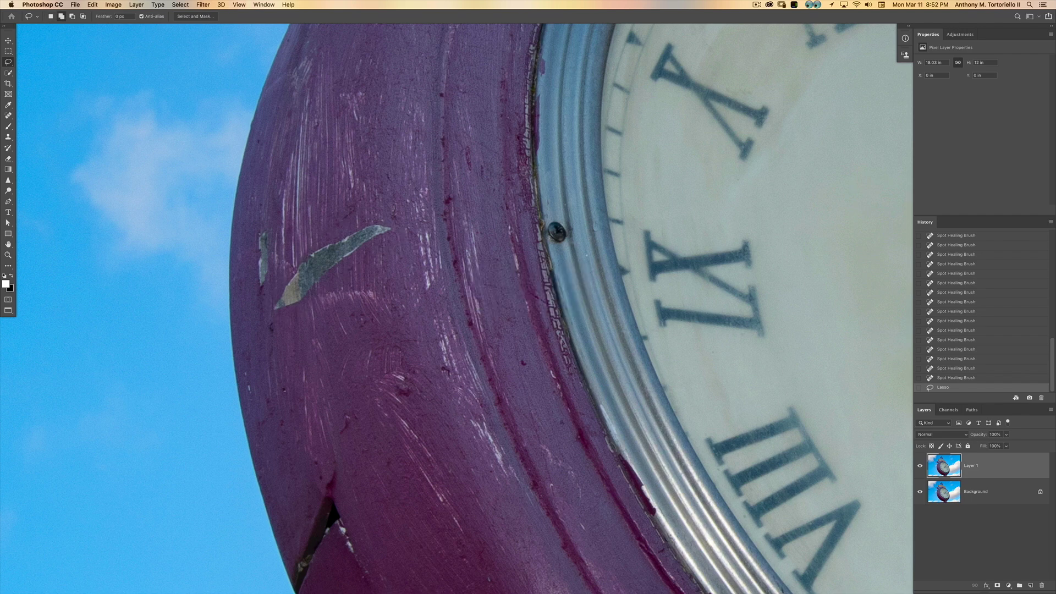
pyautogui.hotkey('shift', 'F5')
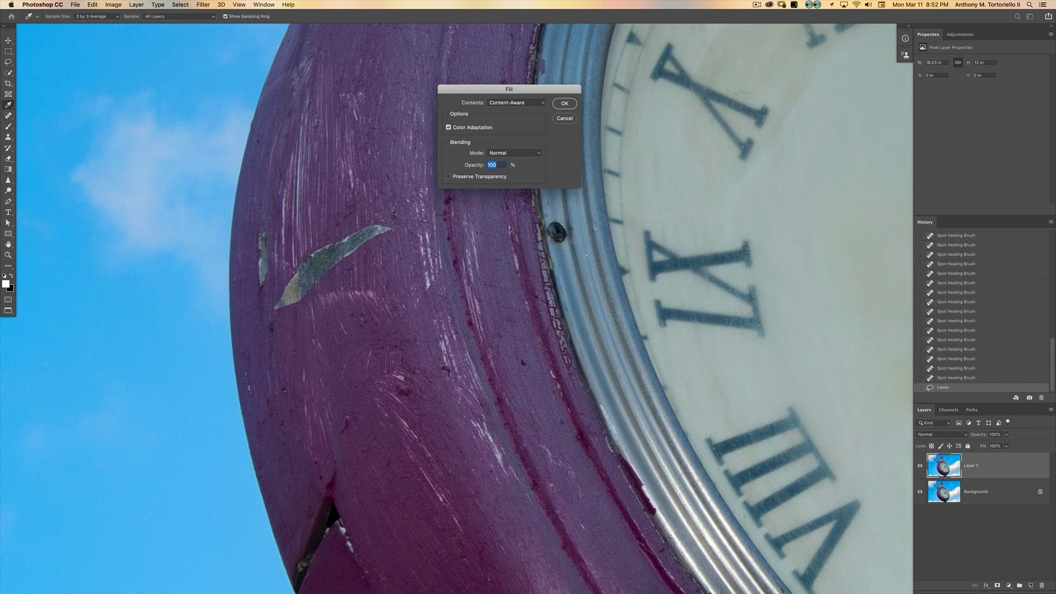
pyautogui.press('Return')
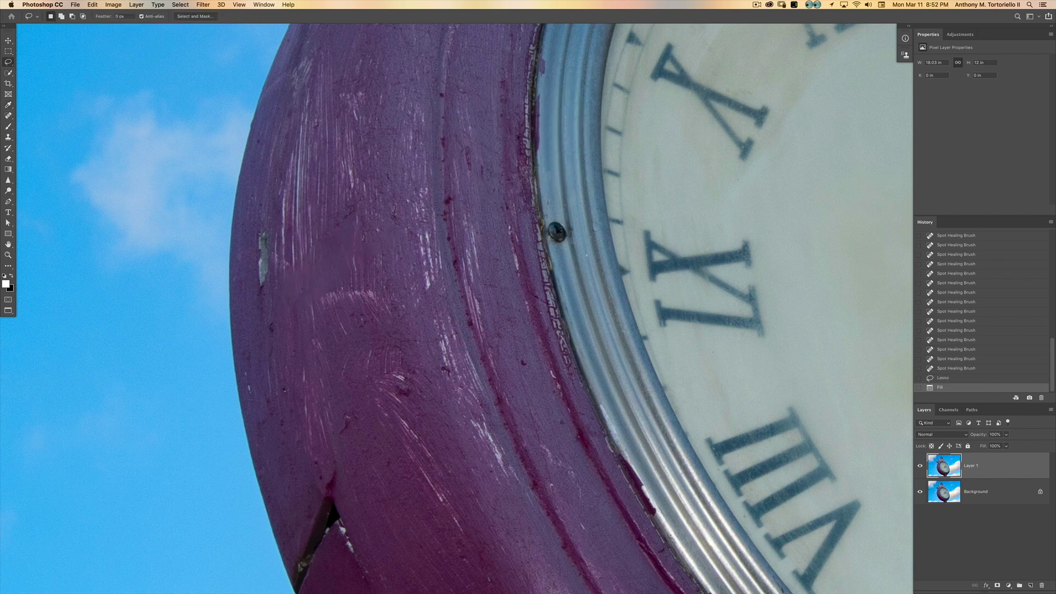
# Undo the Content-Aware Fill on the curved casing scratch and clear the selection.
pyautogui.press('super+z')
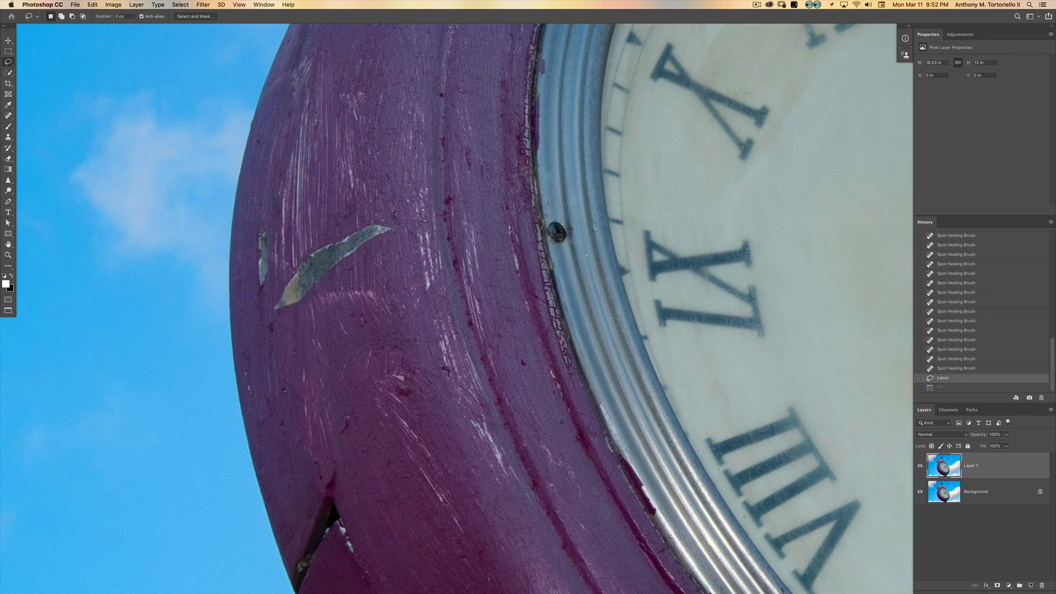
pyautogui.press('super+d')
# Clone out the small dark hole at the hub of the clock hands, sampling from the surrounding dark metal.
pyautogui.hscroll(10, 465, 308)
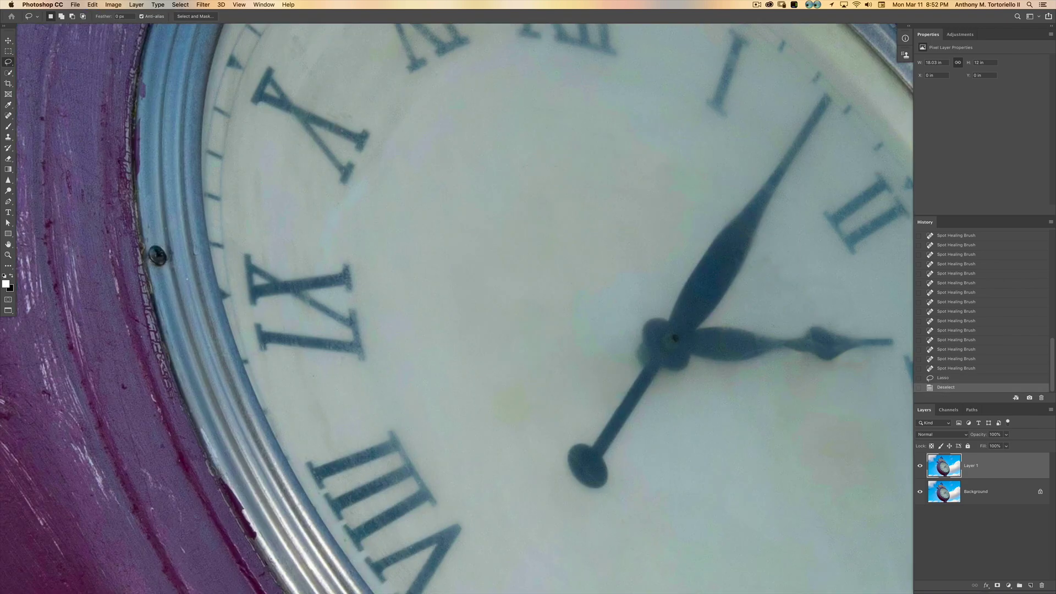
pyautogui.scroll(10, 465, 308)
pyautogui.scroll(4, 457, 309)
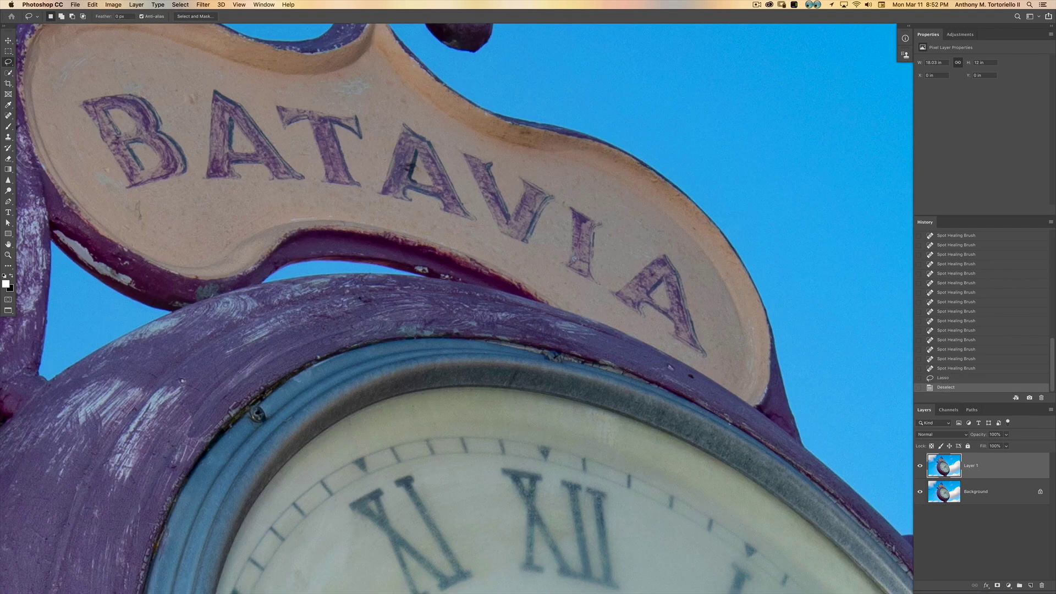
pyautogui.scroll(-5, 457, 309)
pyautogui.hscroll(5, 457, 308)
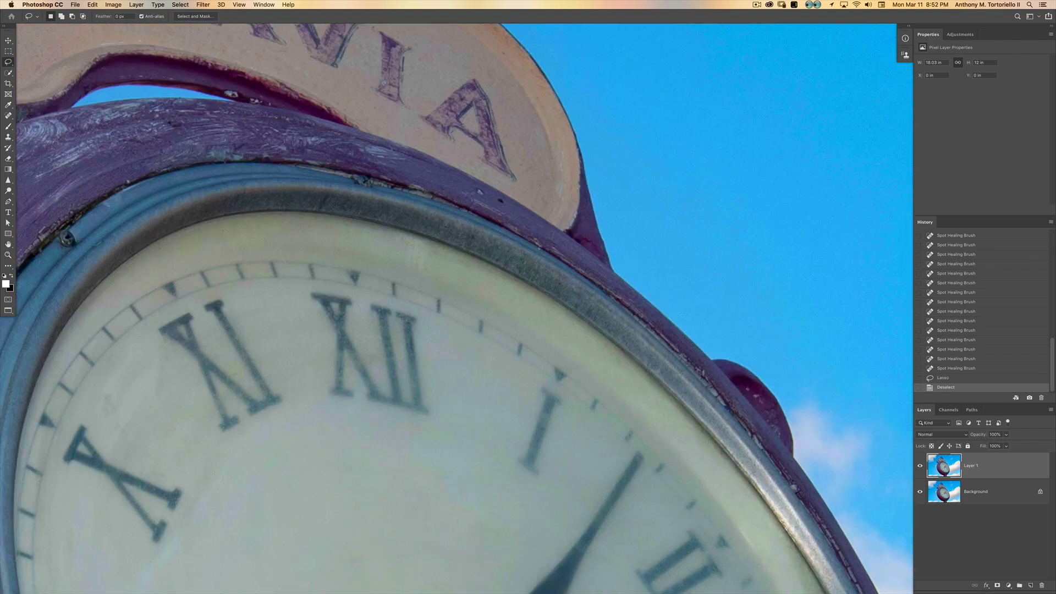
pyautogui.scroll(-10, 457, 309)
pyautogui.hscroll(2, 457, 308)
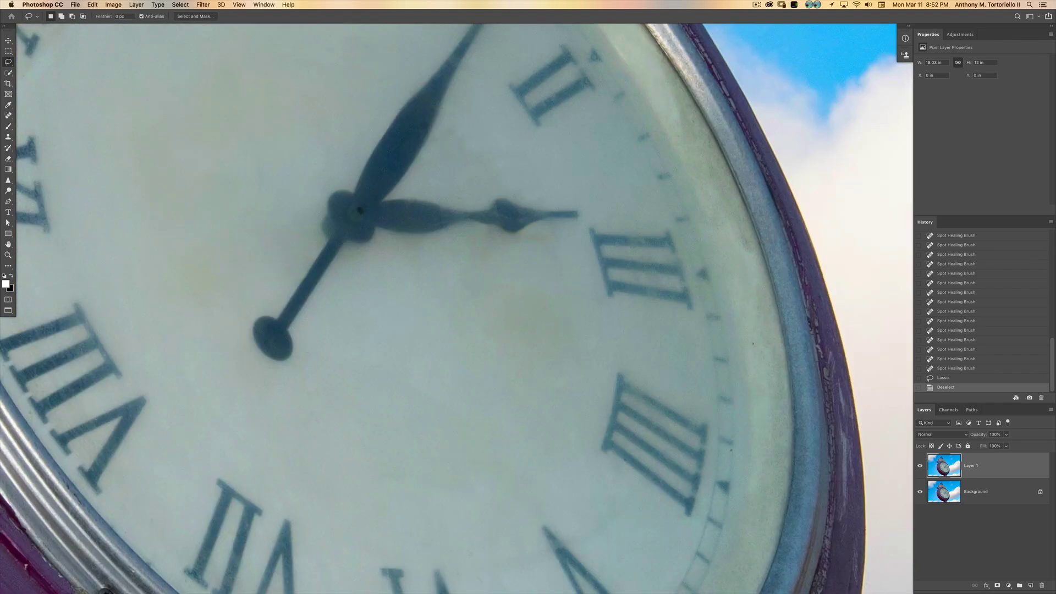
pyautogui.press('z')
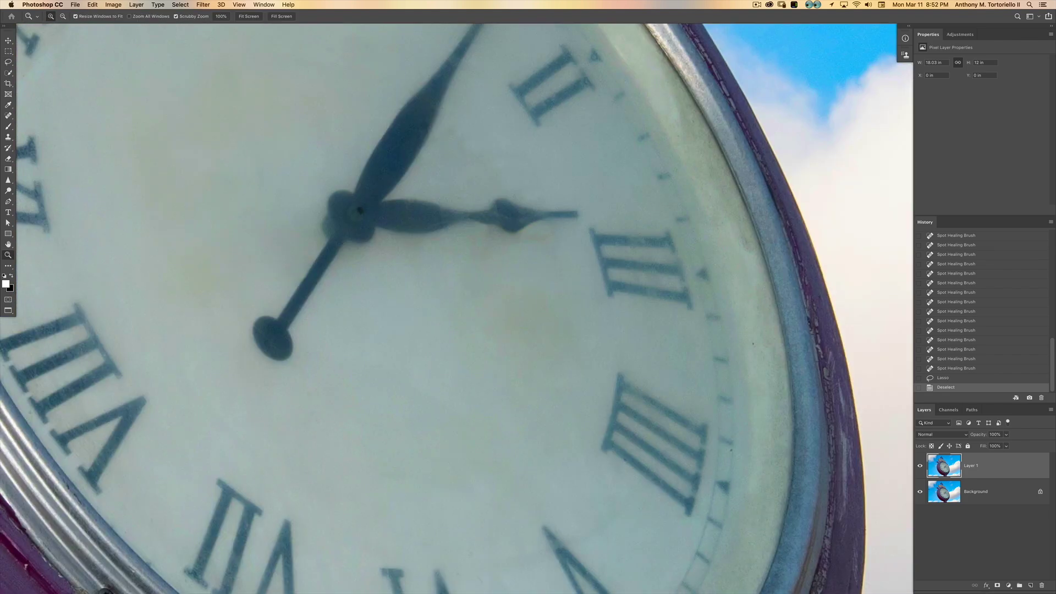
pyautogui.moveTo(364, 218); pyautogui.dragTo(406, 218)
pyautogui.press('s')
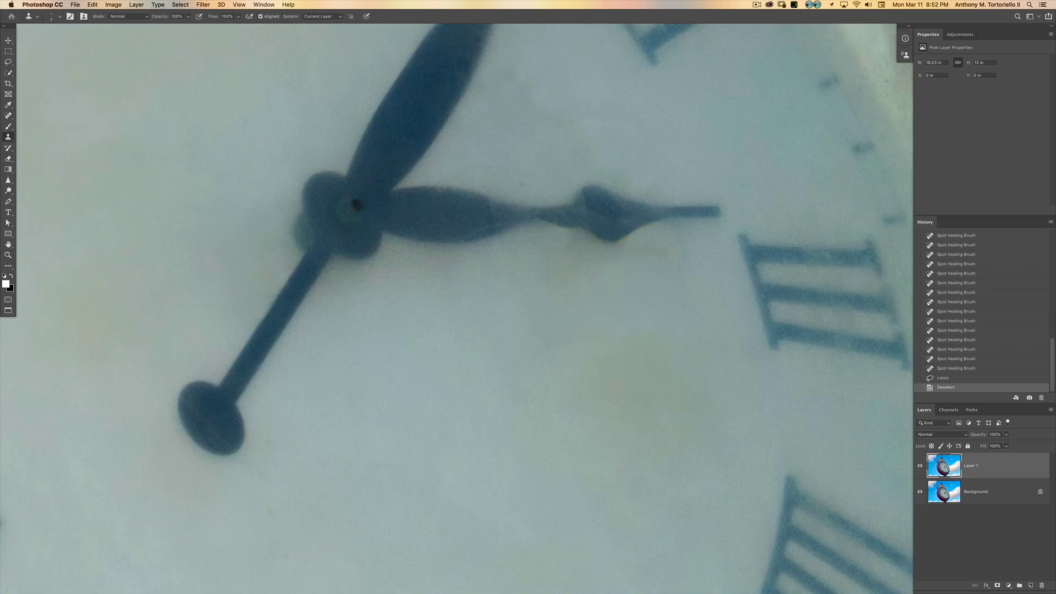
pyautogui.moveTo(345, 217); pyautogui.dragTo(352, 217)
pyautogui.keyDown('alt'); pyautogui.click(350, 216); pyautogui.keyUp('alt')
pyautogui.click(358, 207)
pyautogui.click(357, 206)
pyautogui.press('super+z')
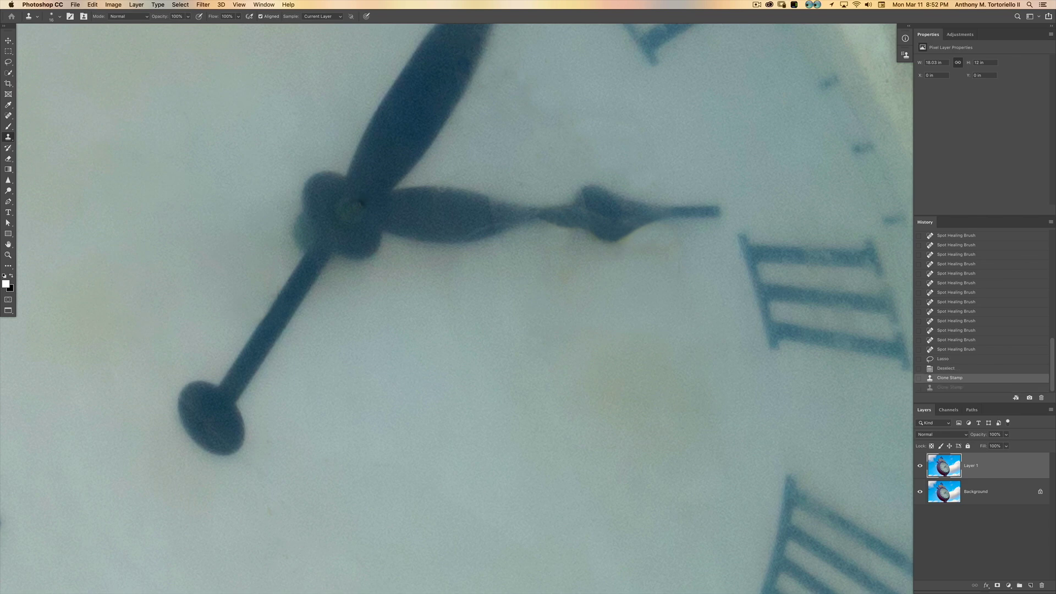
pyautogui.click(358, 206)
pyautogui.click(359, 205)
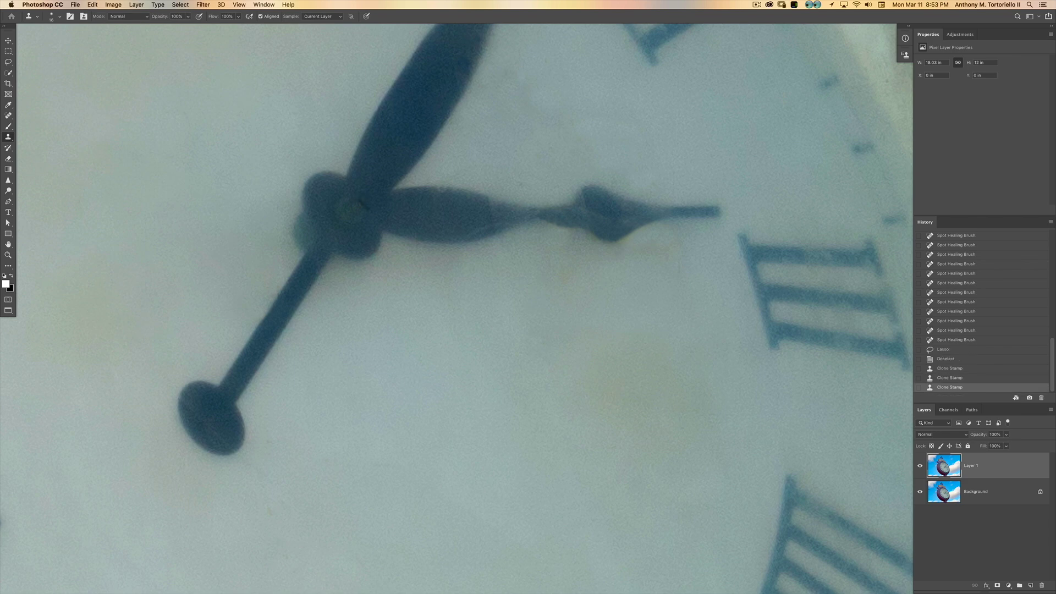
pyautogui.press('super+z')
pyautogui.click(359, 204)
pyautogui.click(358, 205)
pyautogui.click(359, 205)
pyautogui.click(359, 205)
pyautogui.click(358, 205)
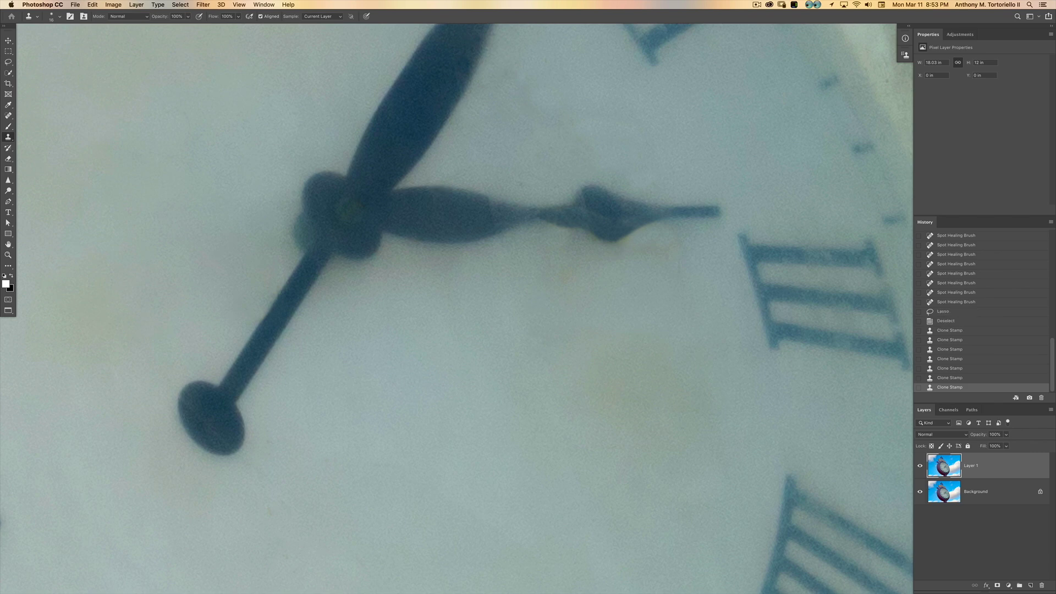
# Clone over the blemishes on the ornamental bulge near the hour hand's tip.
pyautogui.hscroll(5, 465, 308)
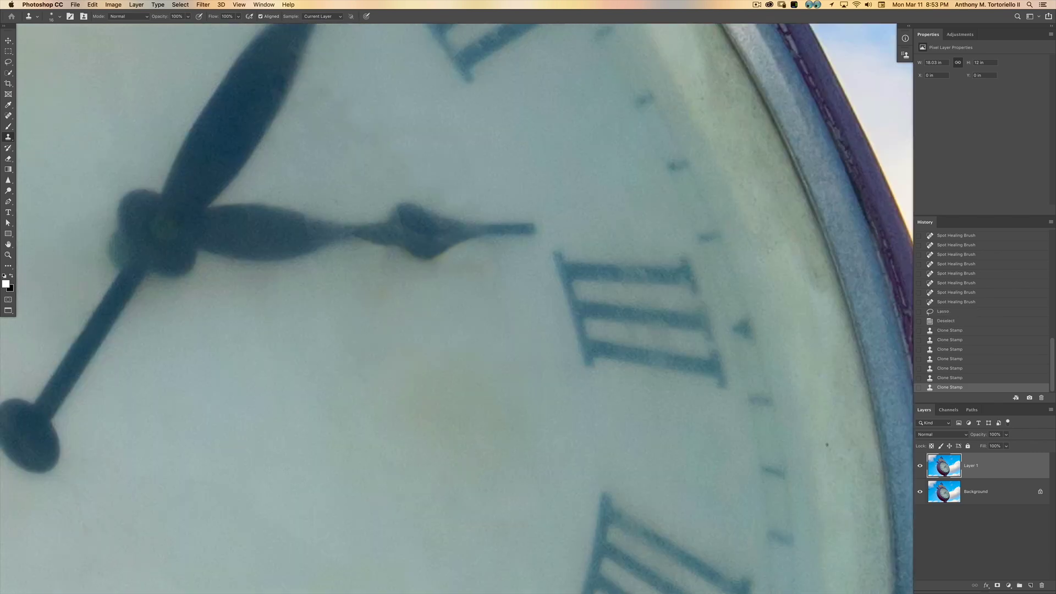
pyautogui.click(414, 223)
pyautogui.click(411, 230)
# Clone dark tone over the faded outer end of the hour hand's wide blade, undoing the last stroke.
pyautogui.moveTo(278, 231); pyautogui.dragTo(291, 231)
pyautogui.click(311, 226)
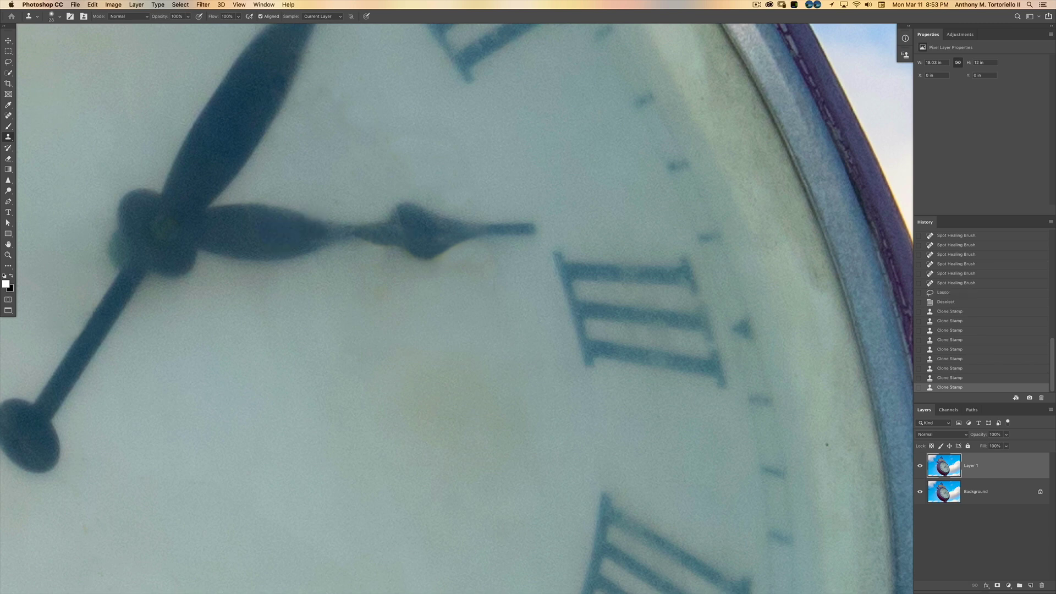
pyautogui.click(330, 233)
pyautogui.click(314, 221)
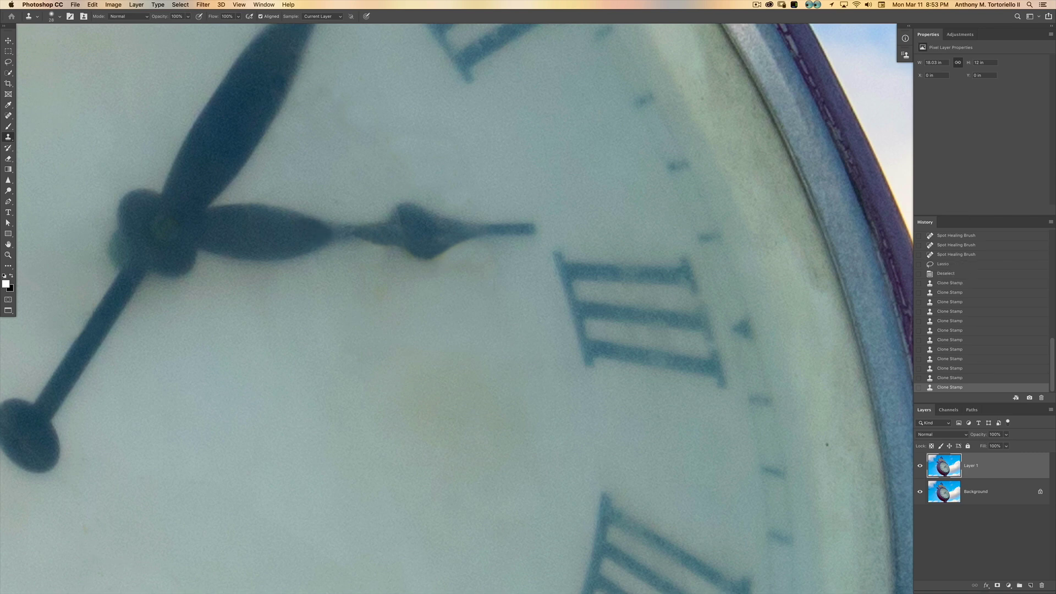
pyautogui.moveTo(319, 236); pyautogui.dragTo(336, 233)
pyautogui.press('super+z')
# Blend the hour hand's narrow neck between blade and ornament using the Clone Stamp at 50% opacity.
pyautogui.moveTo(282, 236); pyautogui.dragTo(287, 236)
pyautogui.moveTo(351, 228); pyautogui.dragTo(336, 228)
pyautogui.click(348, 230)
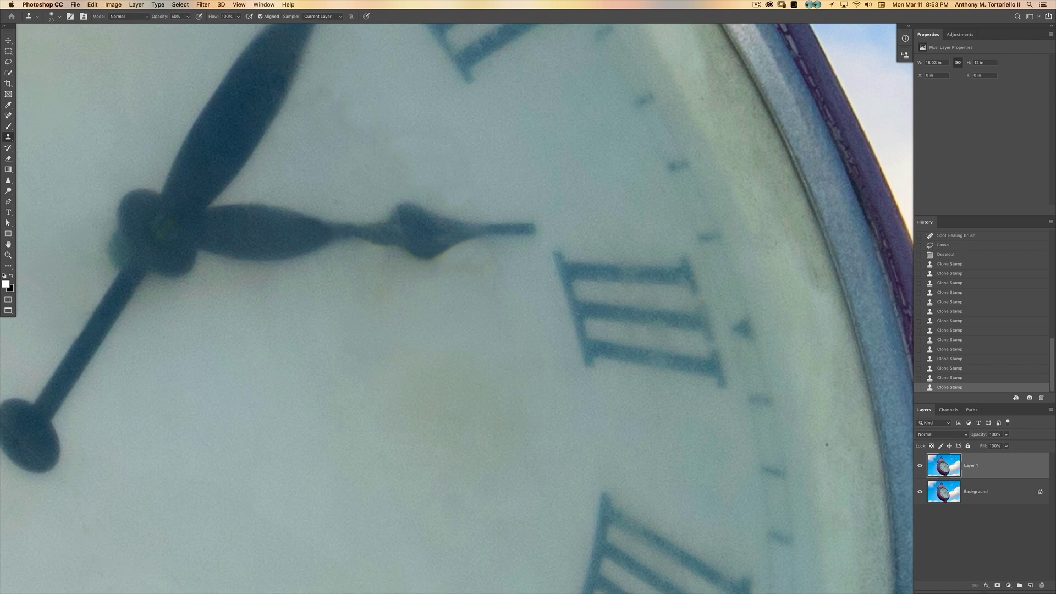
pyautogui.click(352, 231)
pyautogui.click(358, 232)
pyautogui.press('super+z')
pyautogui.click(357, 232)
pyautogui.click(357, 232)
pyautogui.press('super+z')
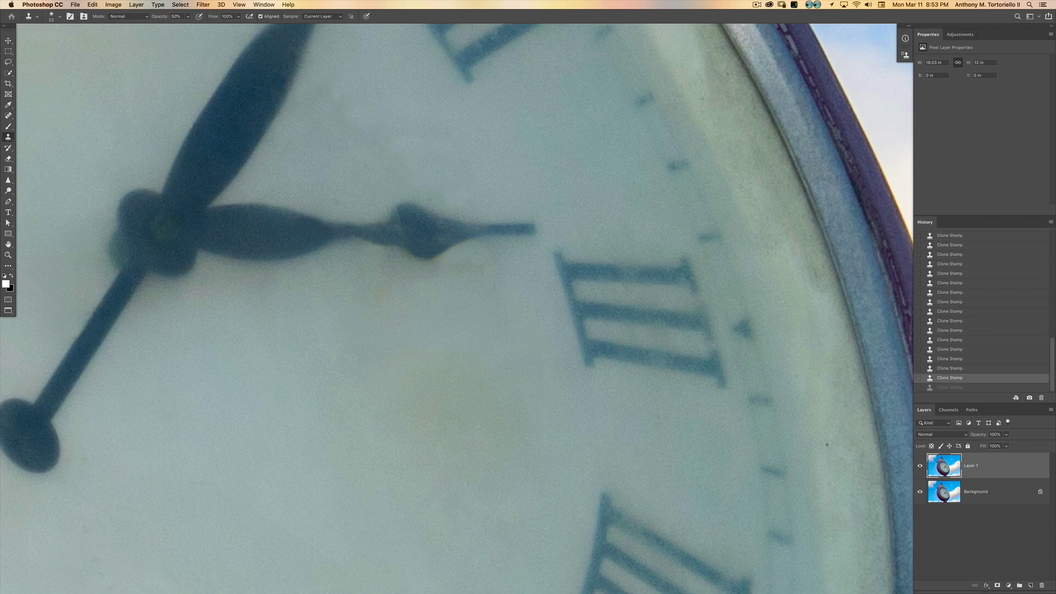
pyautogui.press('super+shift+z')
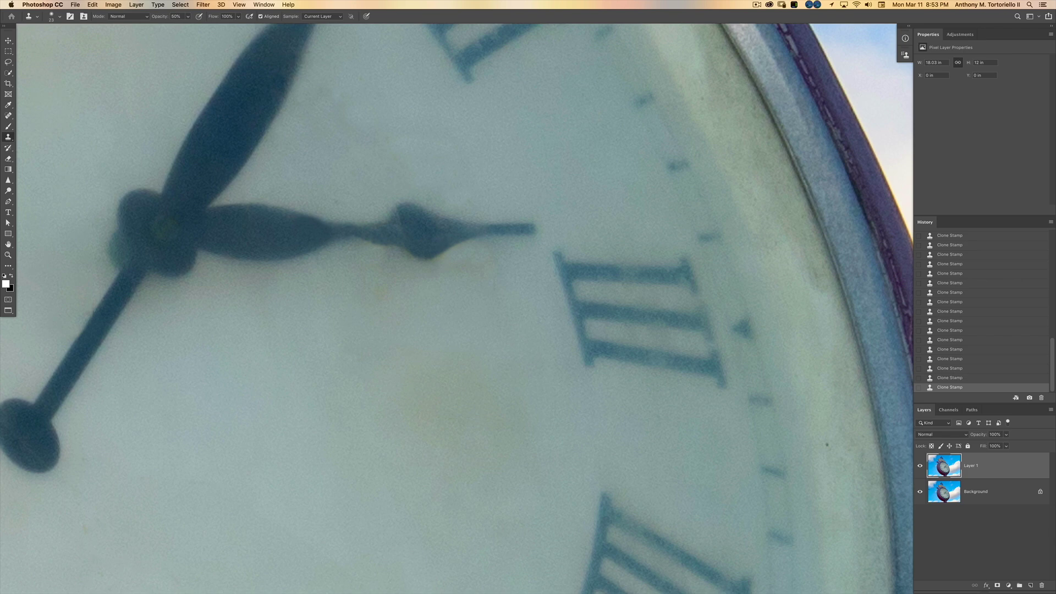
# Compare the retouched clock with the original by toggling the visibility of Layer 1, in full view and close-up.
pyautogui.press('super+0')
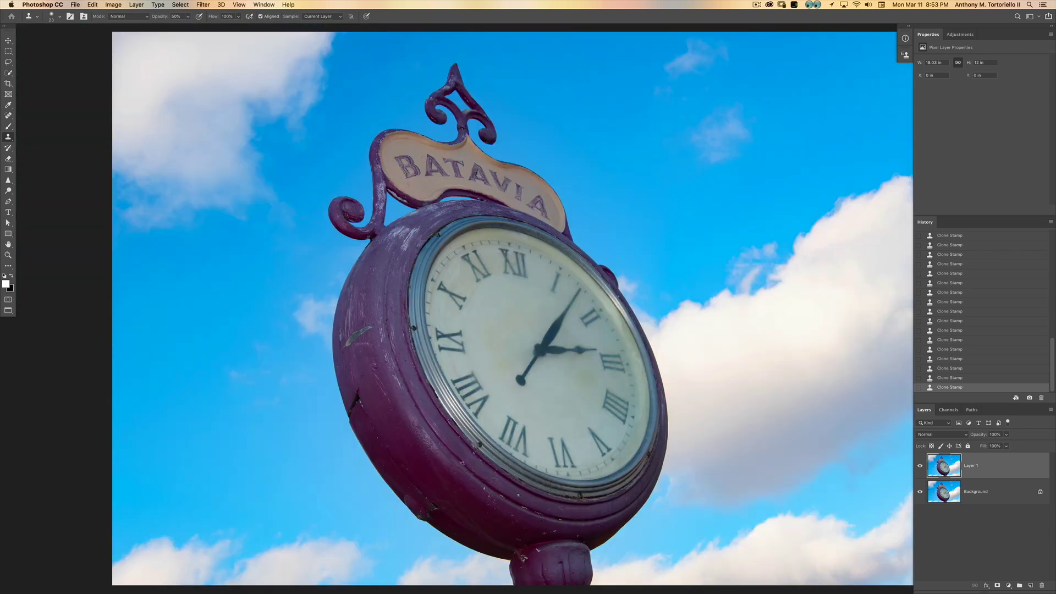
pyautogui.hscroll(5, 511, 308)
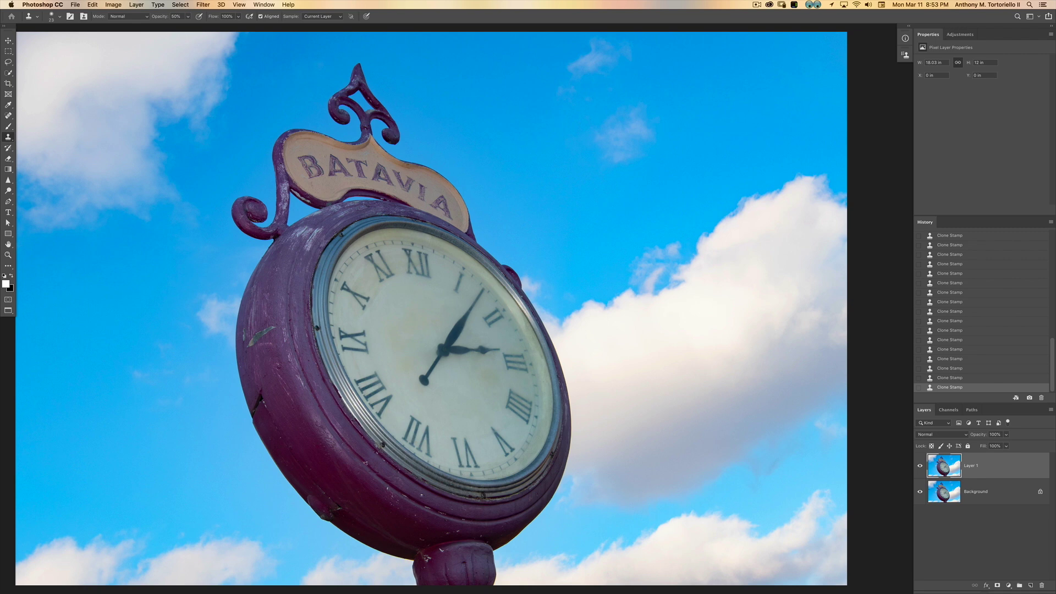
pyautogui.click(920, 466)
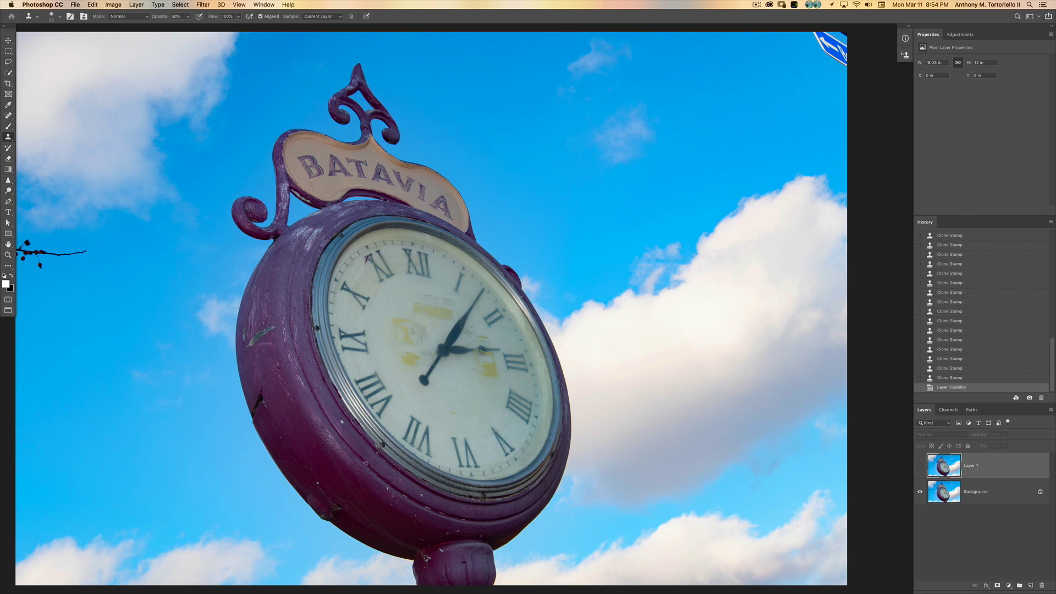
pyautogui.press('z')
pyautogui.moveTo(427, 349); pyautogui.dragTo(523, 349)
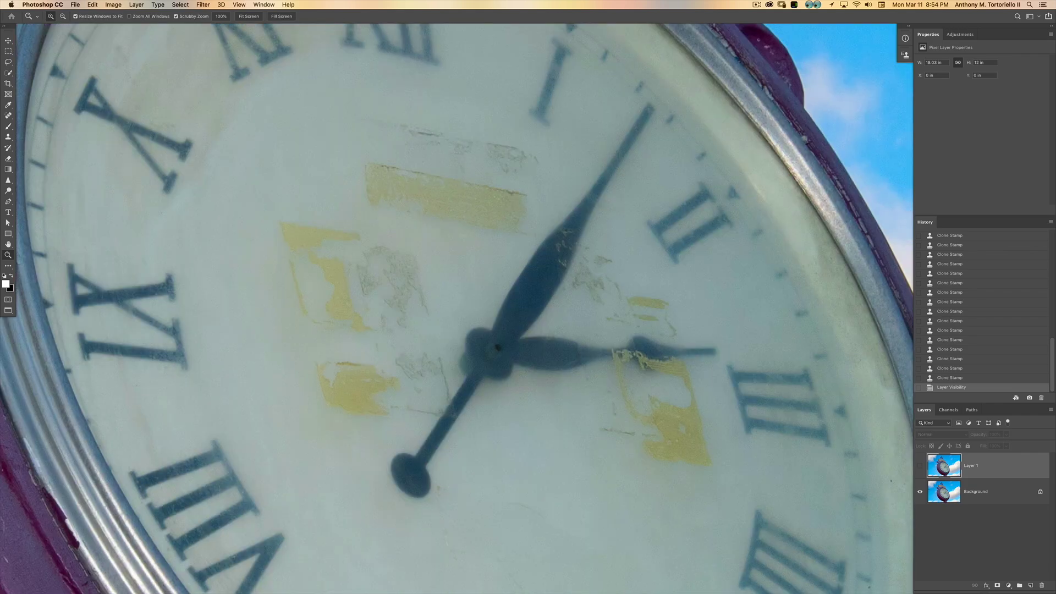
pyautogui.click(920, 466)
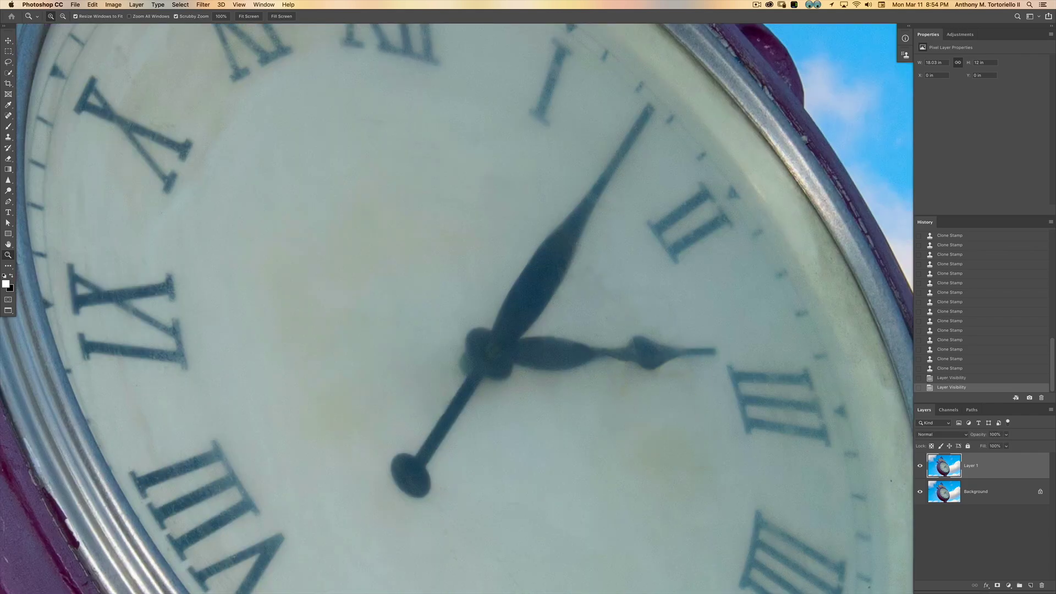
pyautogui.click(920, 465)
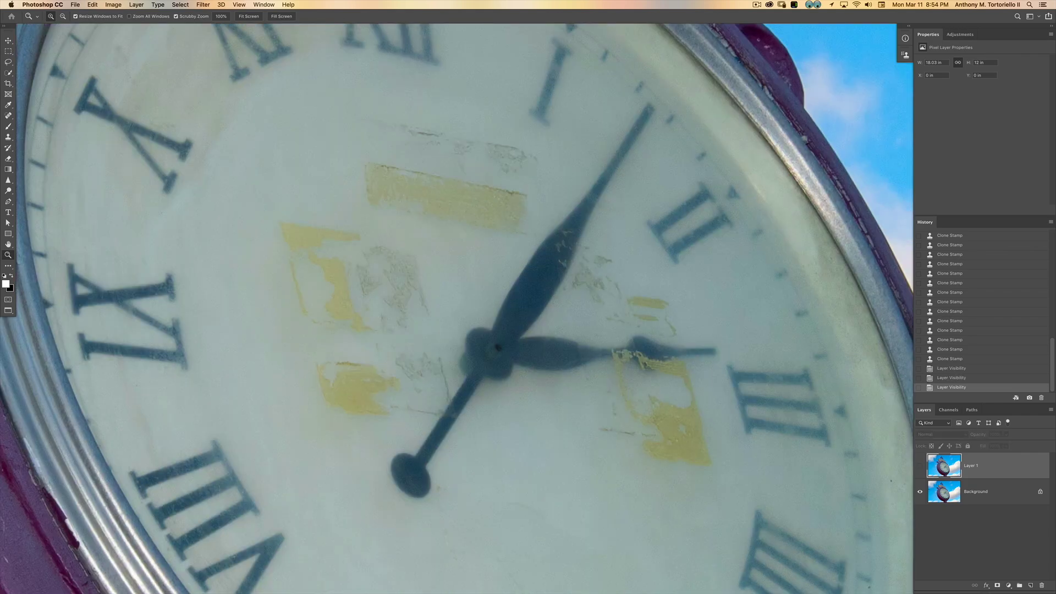
pyautogui.click(919, 466)
pyautogui.click(920, 466)
pyautogui.click(920, 466)
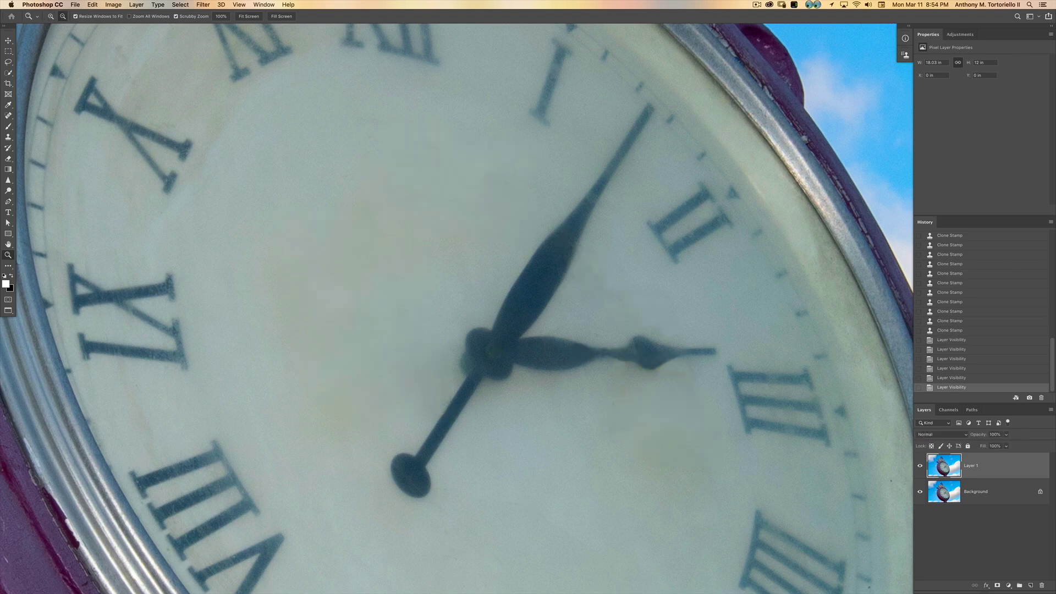
# Duplicate Layer 1 and open the copy in the Topaz Studio filter.
pyautogui.press('super+0')
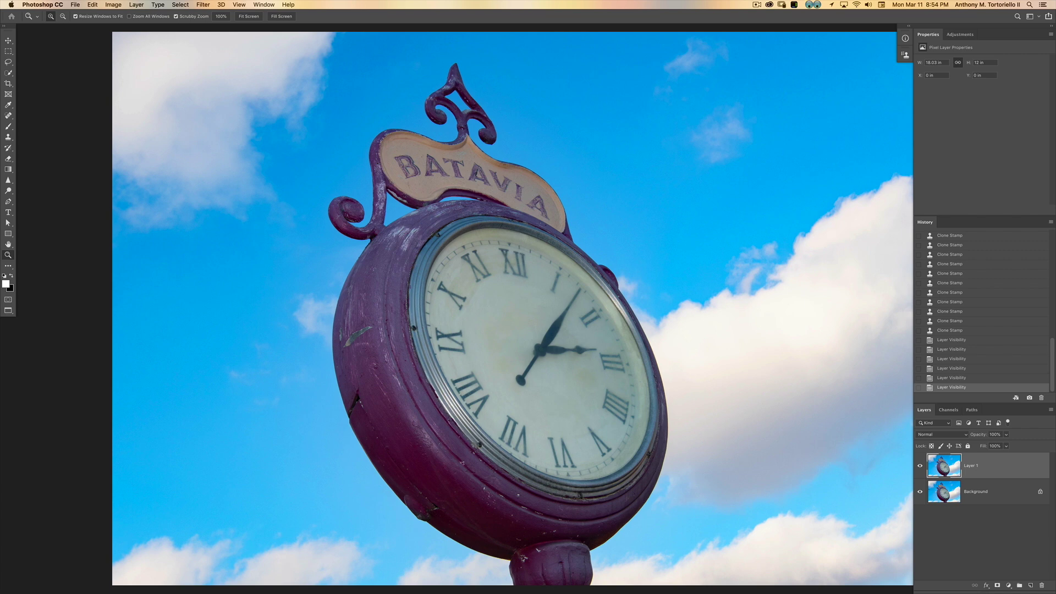
pyautogui.press('super+j')
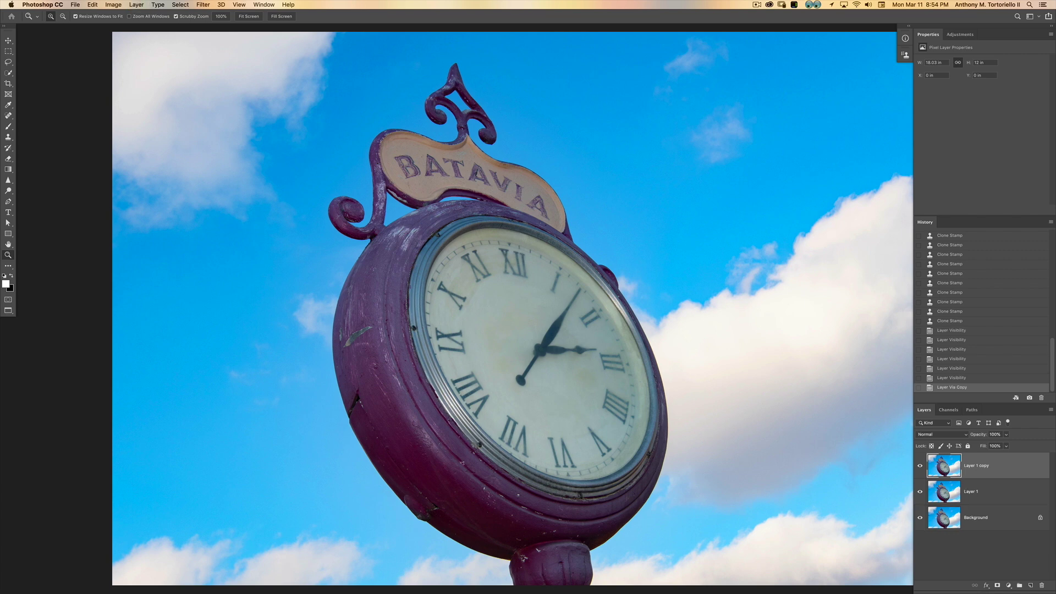
pyautogui.click(203, 4)
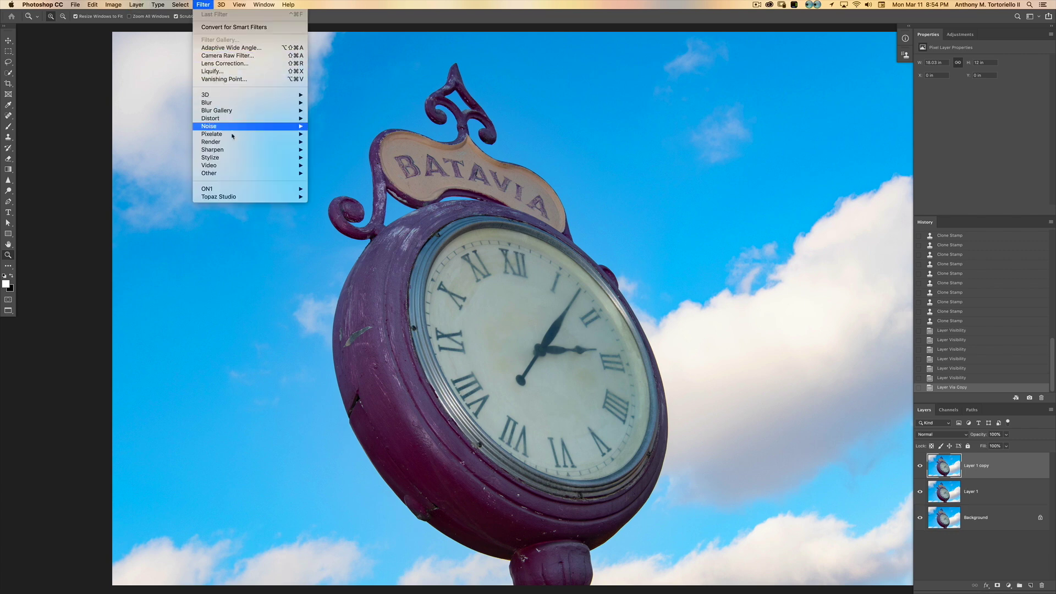
pyautogui.moveTo(293, 190)
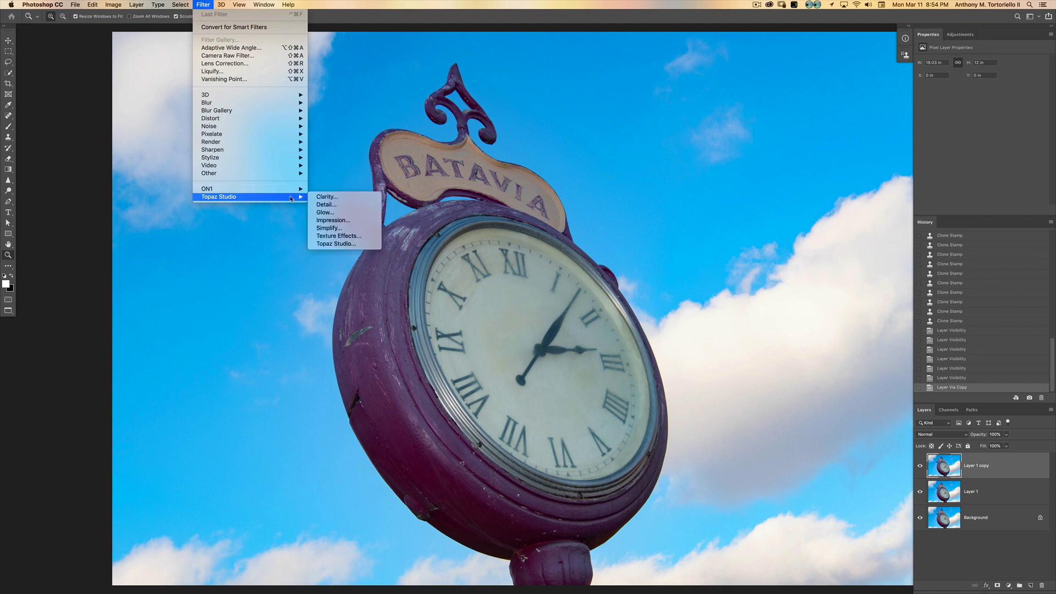
pyautogui.click(336, 244)
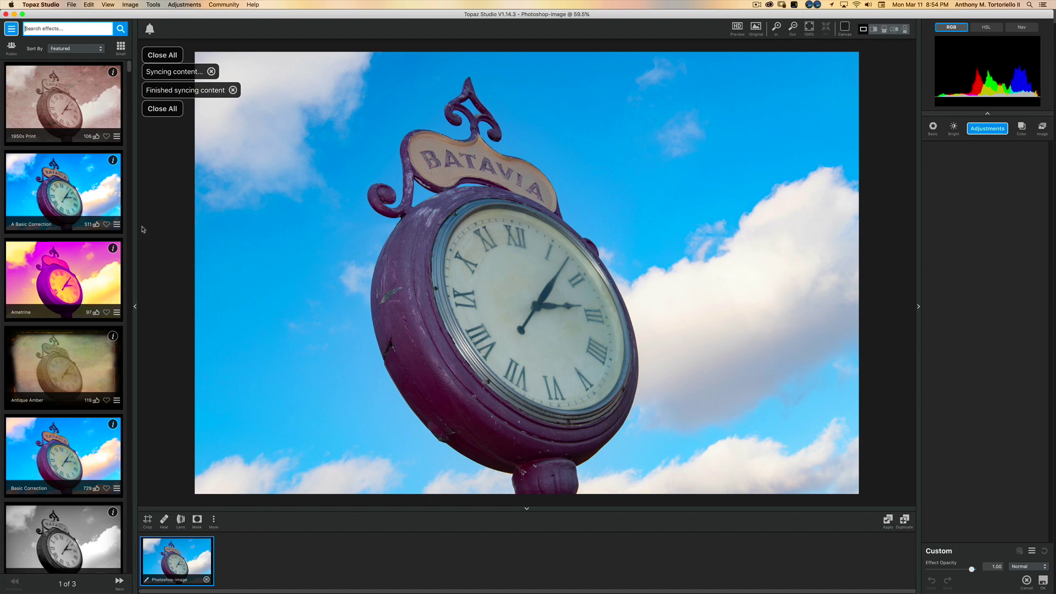
# Try the 1950s Print and A Basic Correction effects on the image and undo them.
pyautogui.click(85, 136)
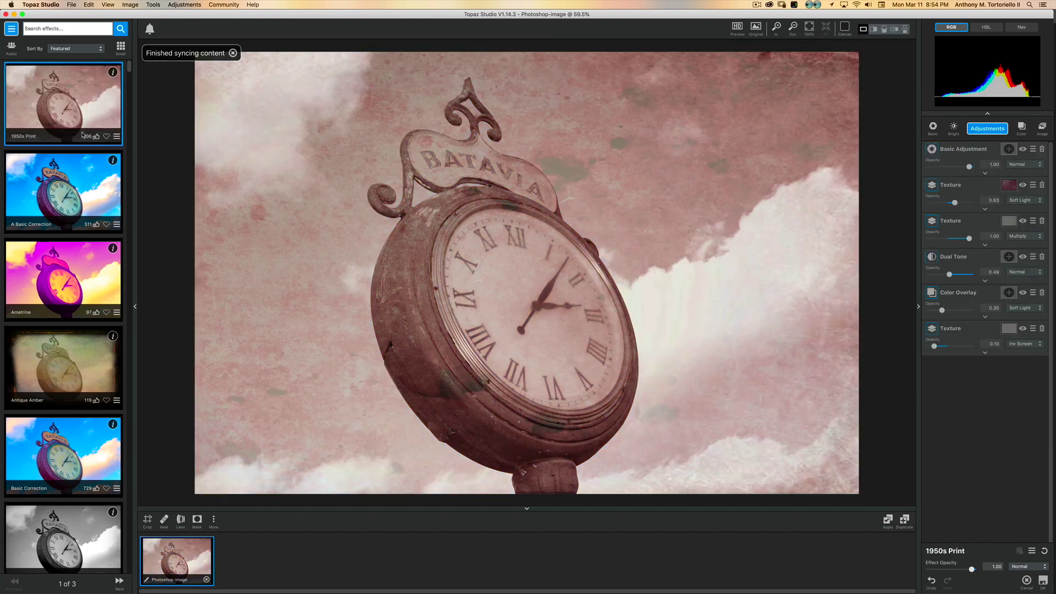
pyautogui.click(86, 205)
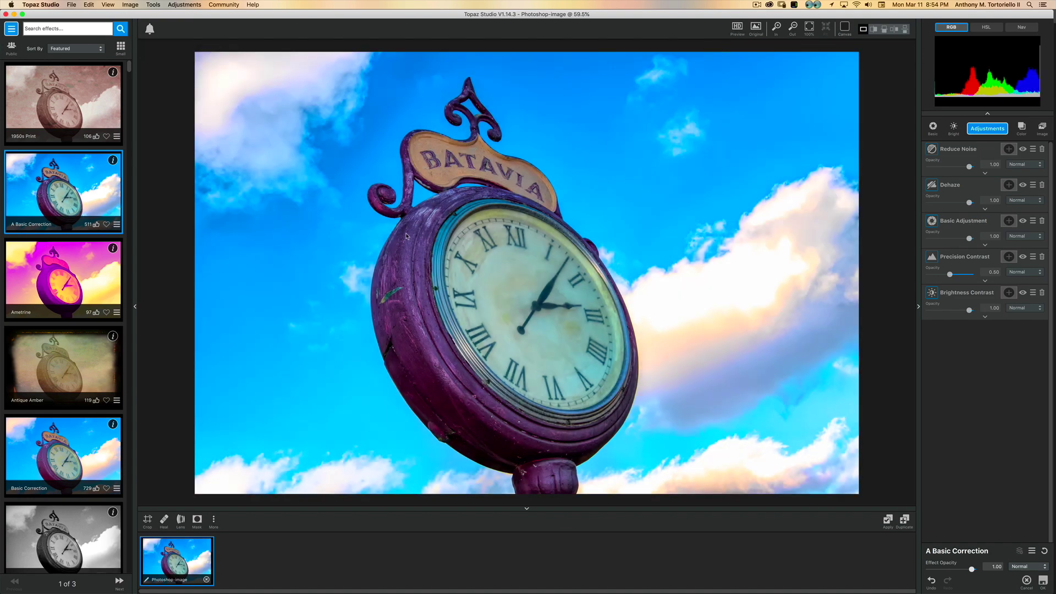
pyautogui.press('super+z')
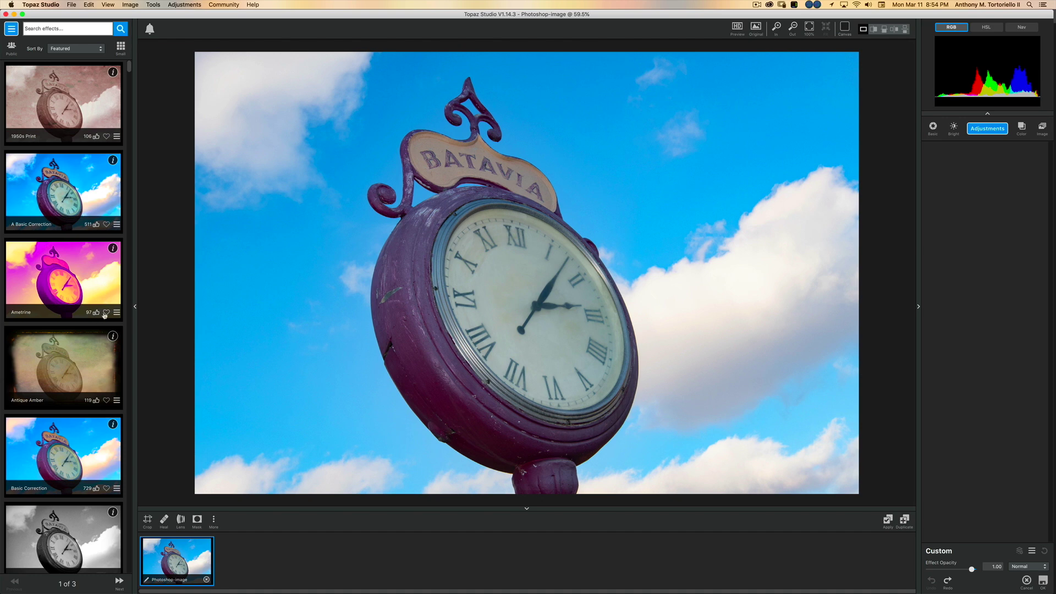
# Apply the Bright Night effect to the layer copy with a reduced effect opacity.
pyautogui.scroll(-5, 102, 330)
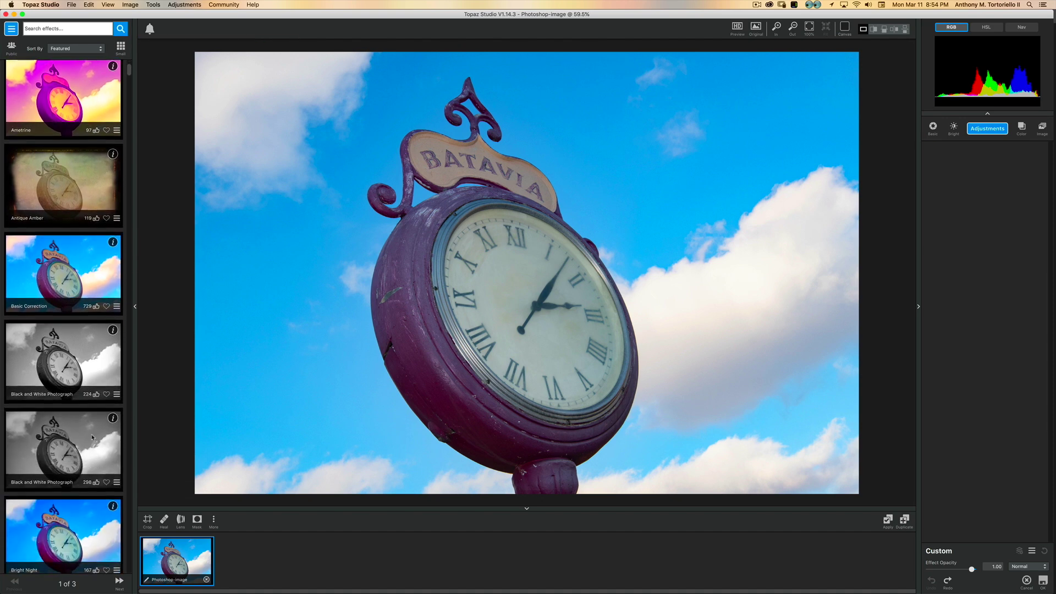
pyautogui.click(92, 438)
pyautogui.click(77, 536)
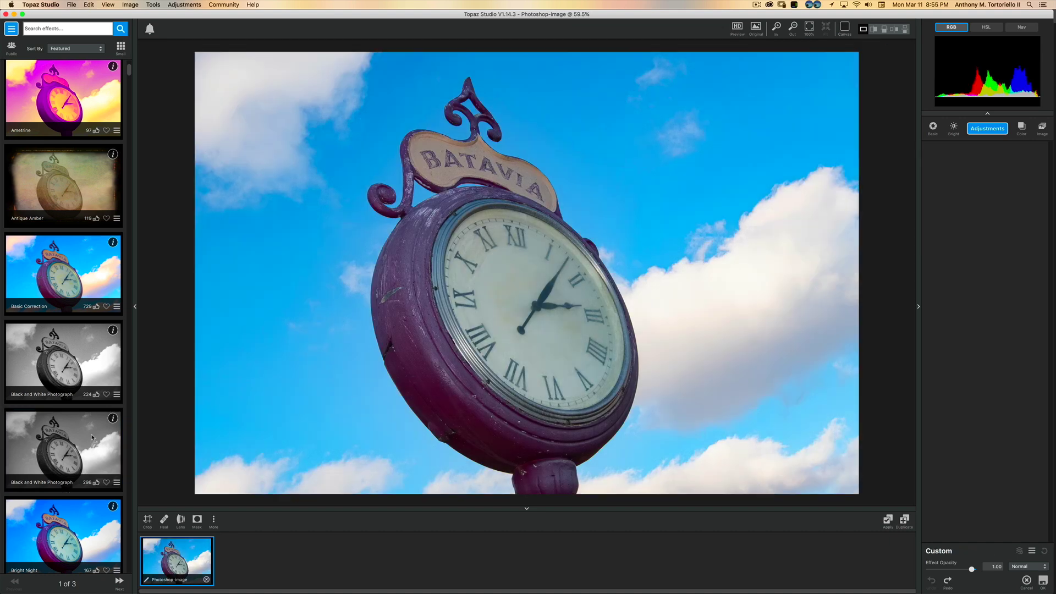
pyautogui.scroll(-6, 77, 319)
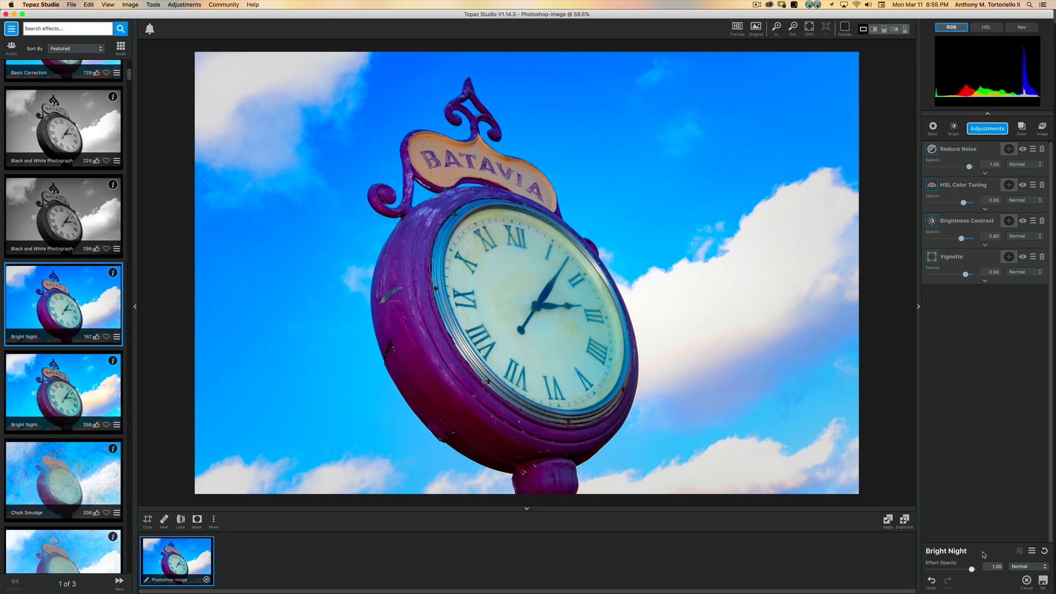
pyautogui.moveTo(971, 570); pyautogui.dragTo(943, 570)
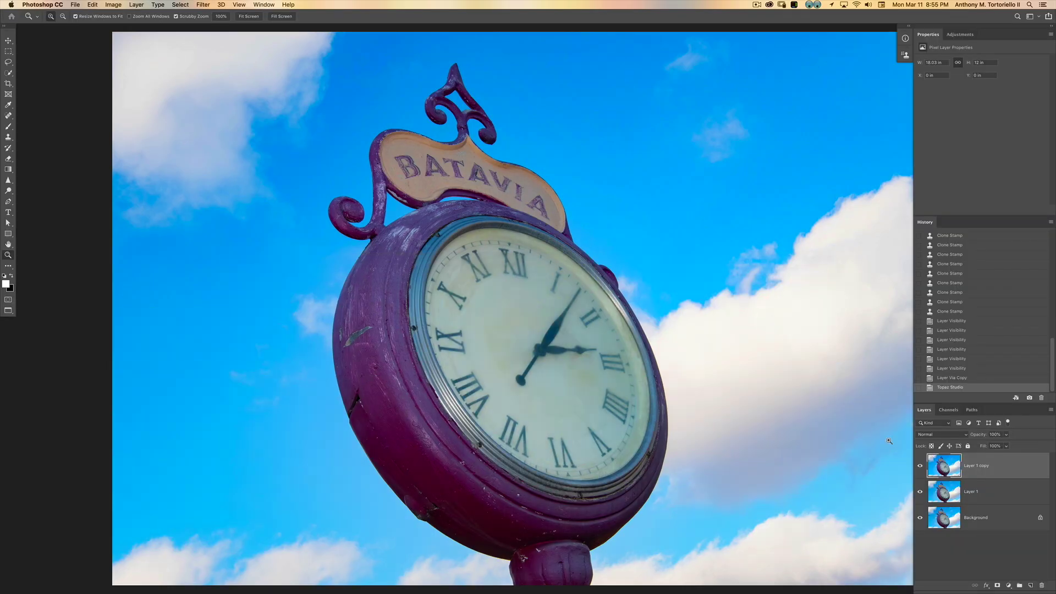
# Compare the Bright Night effect with the layer beneath by toggling the visibility of Layer 1 copy.
pyautogui.click(920, 466)
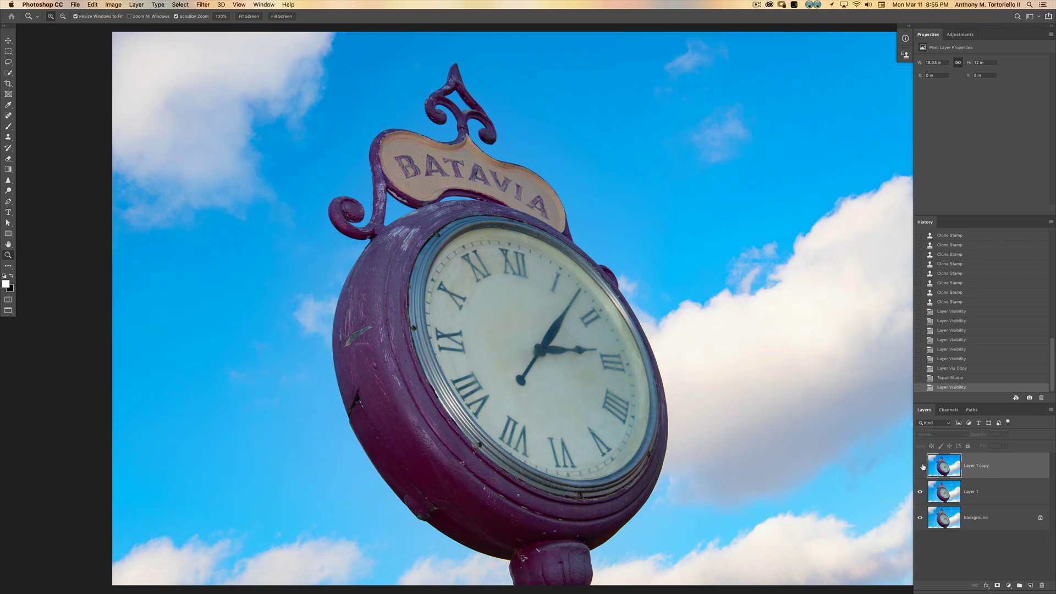
pyautogui.click(922, 466)
pyautogui.click(923, 466)
pyautogui.click(922, 466)
pyautogui.moveTo(626, 325); pyautogui.dragTo(500, 306)
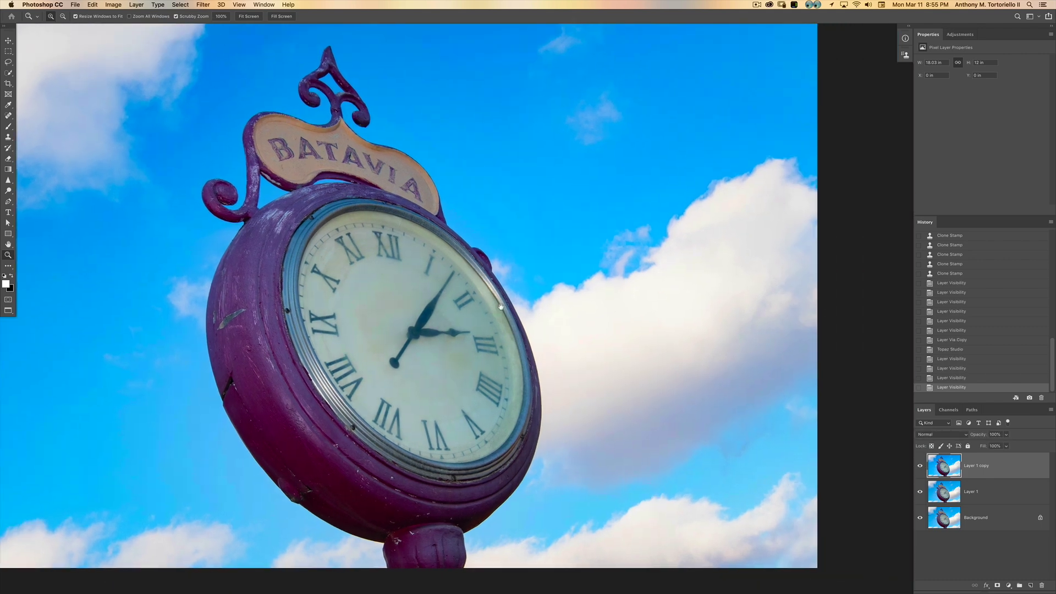
pyautogui.moveTo(298, 286); pyautogui.dragTo(350, 278)
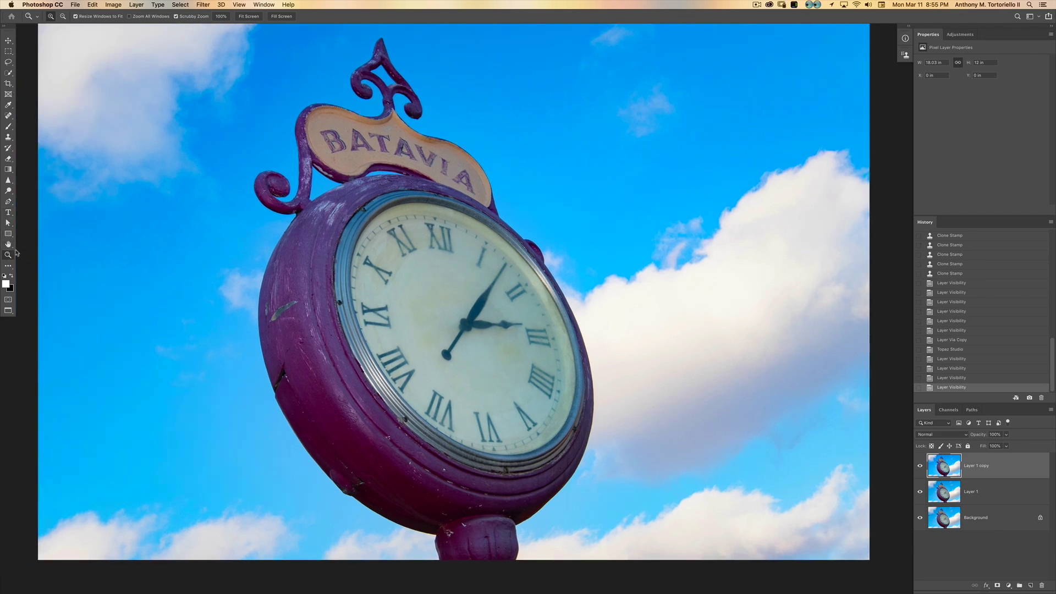
# Brighten the clock face on Layer 1 copy with the Dodge tool set to Midtones at 50% exposure.
pyautogui.press('o')
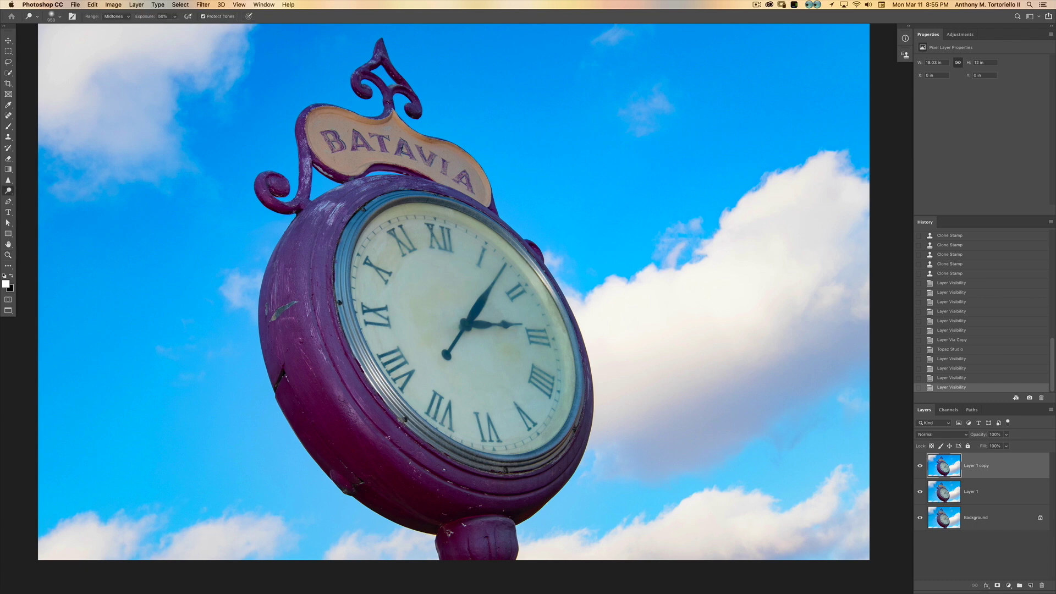
pyautogui.rightClick(8, 193)
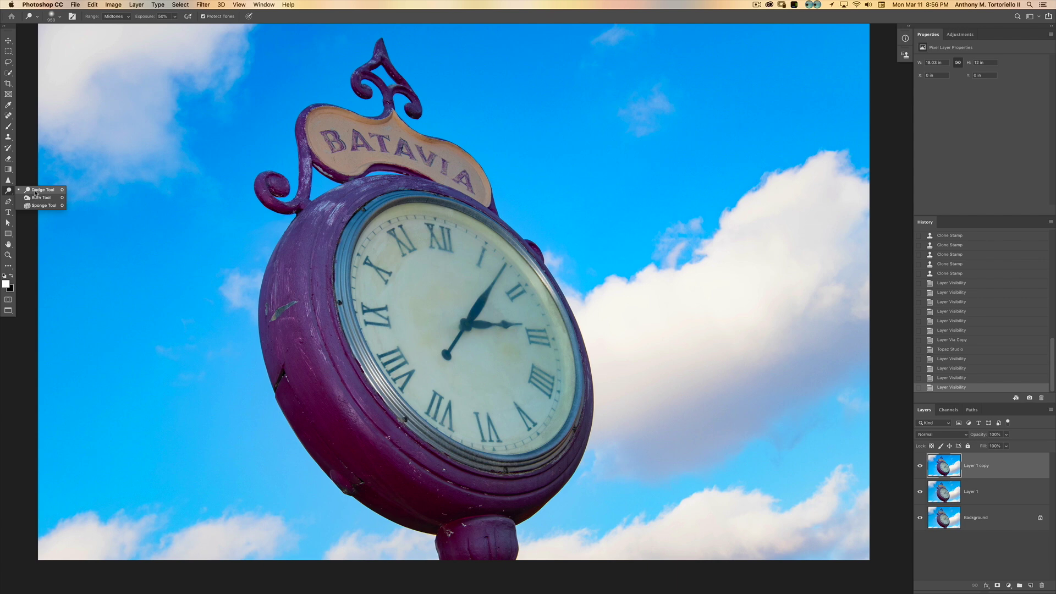
pyautogui.click(35, 191)
pyautogui.click(440, 325)
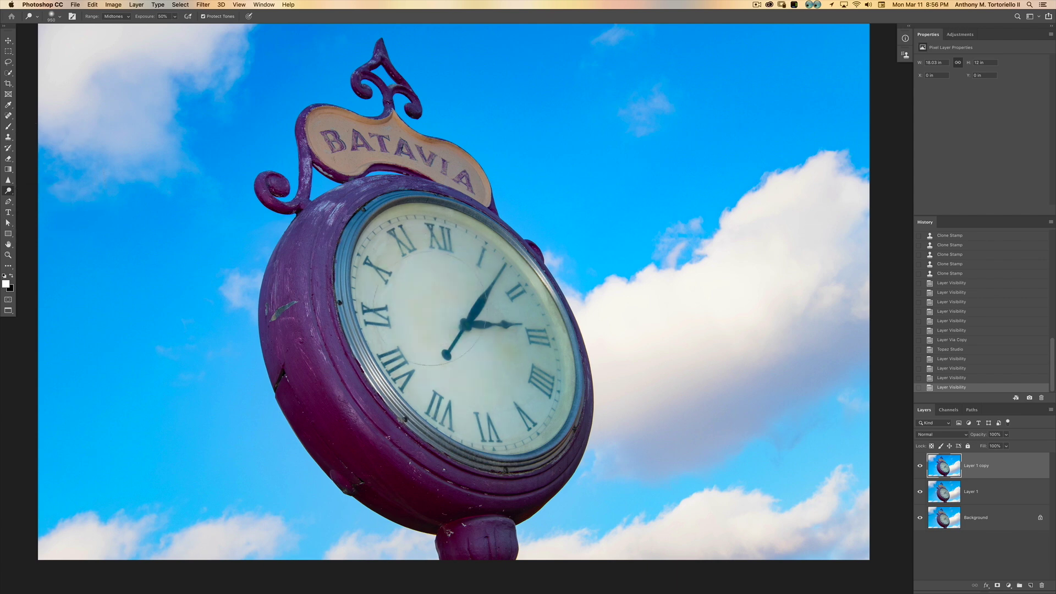
pyautogui.moveTo(433, 309)
pyautogui.mouseDown()
pyautogui.moveTo(455, 307)
pyautogui.moveTo(504, 368)
pyautogui.mouseUp()
pyautogui.moveTo(463, 303); pyautogui.dragTo(475, 363)
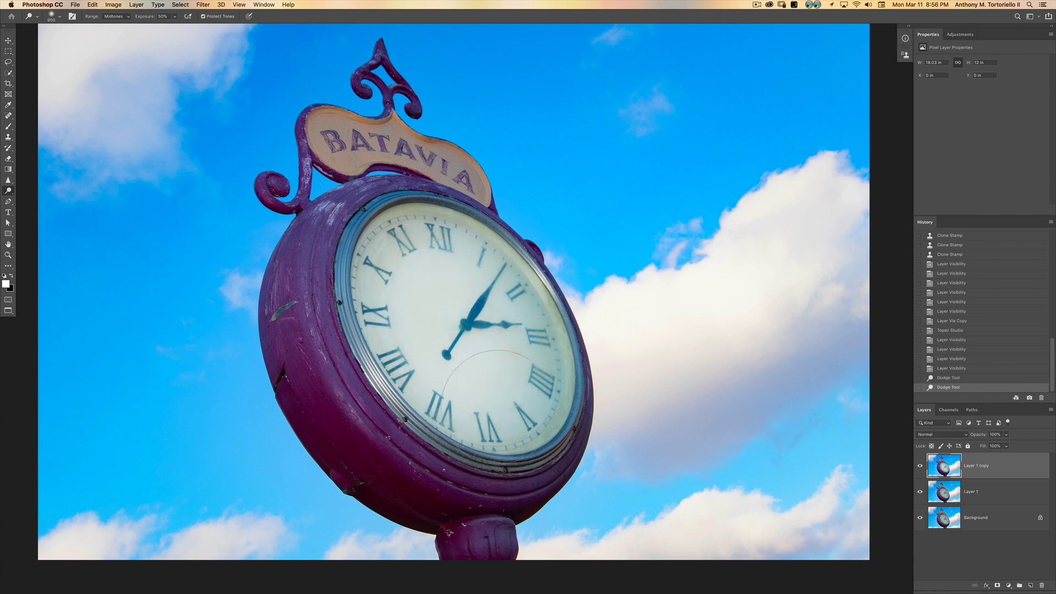
pyautogui.press('super+z')
pyautogui.click(425, 274)
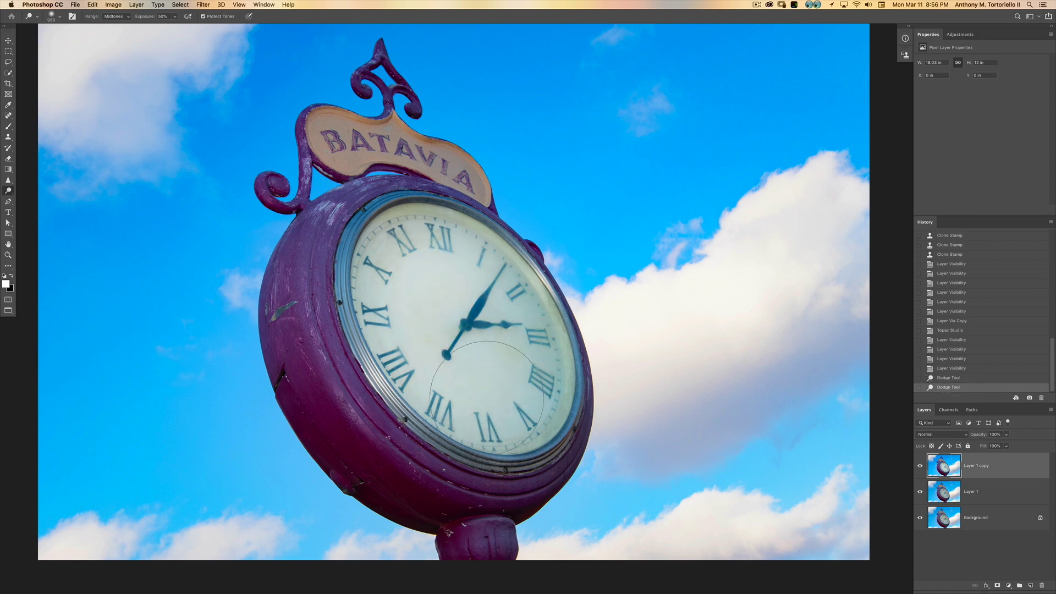
# Brighten the BATAVIA sign using a smaller Dodge brush and undo the extra second stroke.
pyautogui.keyDown('ctrl'); pyautogui.keyDown('alt'); pyautogui.moveTo(360, 159); pyautogui.dragTo(237, 156); pyautogui.keyUp('alt'); pyautogui.keyUp('ctrl')
pyautogui.moveTo(340, 138)
pyautogui.mouseDown()
pyautogui.moveTo(404, 151)
pyautogui.moveTo(458, 189)
pyautogui.mouseUp()
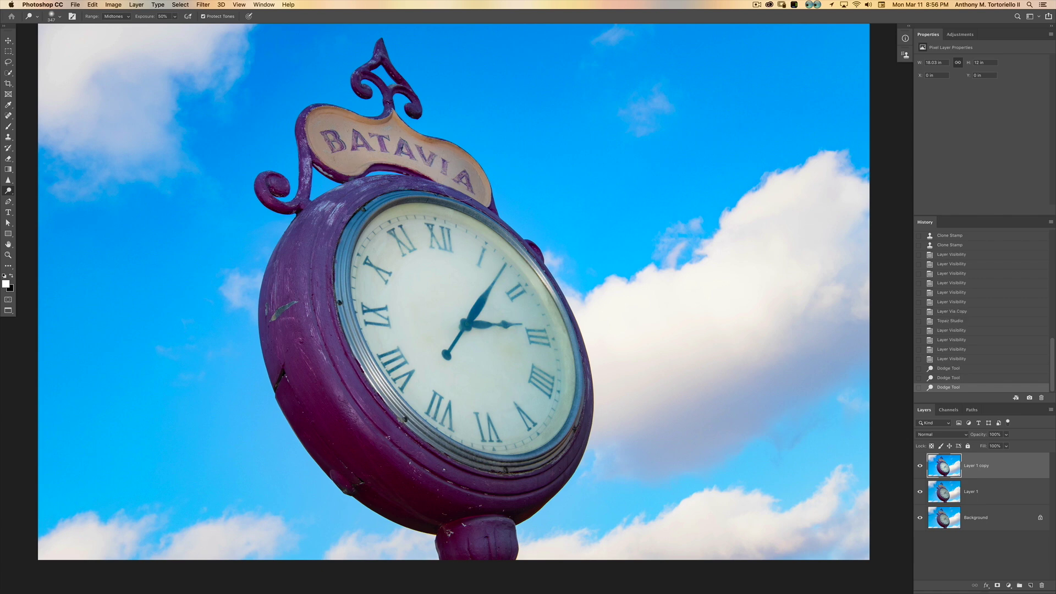
pyautogui.moveTo(396, 145); pyautogui.dragTo(462, 176)
pyautogui.press('super+z')
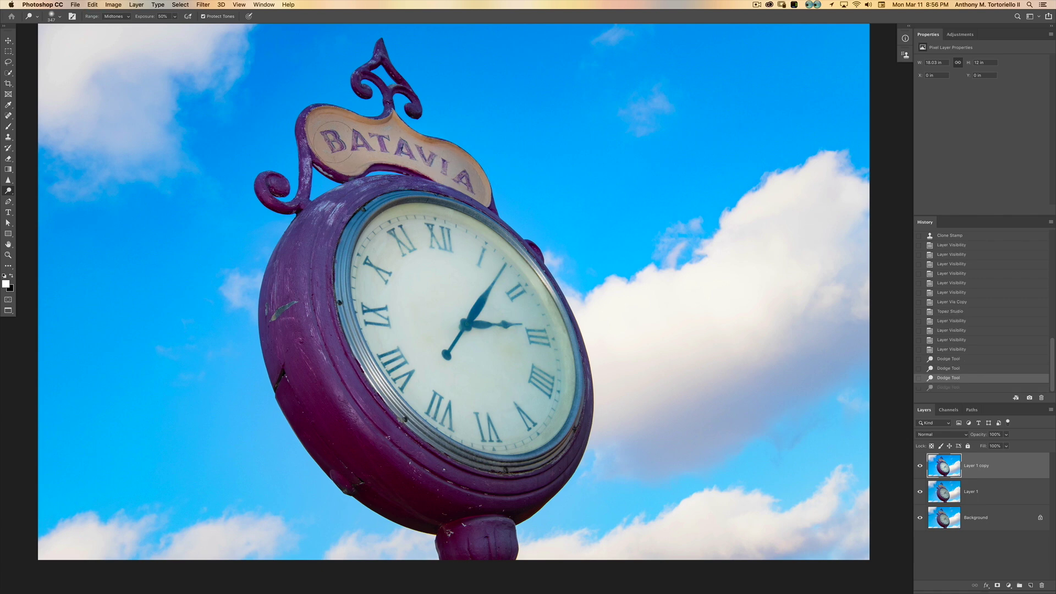
# Try another Dodge stroke on the BATAVIA sign with an even smaller brush, compare it, and undo it.
pyautogui.moveTo(344, 143)
pyautogui.keyDown('ctrl'); pyautogui.keyDown('alt'); pyautogui.mouseDown()
pyautogui.moveTo(322, 143)
pyautogui.moveTo(443, 169)
pyautogui.moveTo(440, 157)
pyautogui.moveTo(366, 134)
pyautogui.mouseUp(); pyautogui.keyUp('alt'); pyautogui.keyUp('ctrl')
pyautogui.press('super+z')
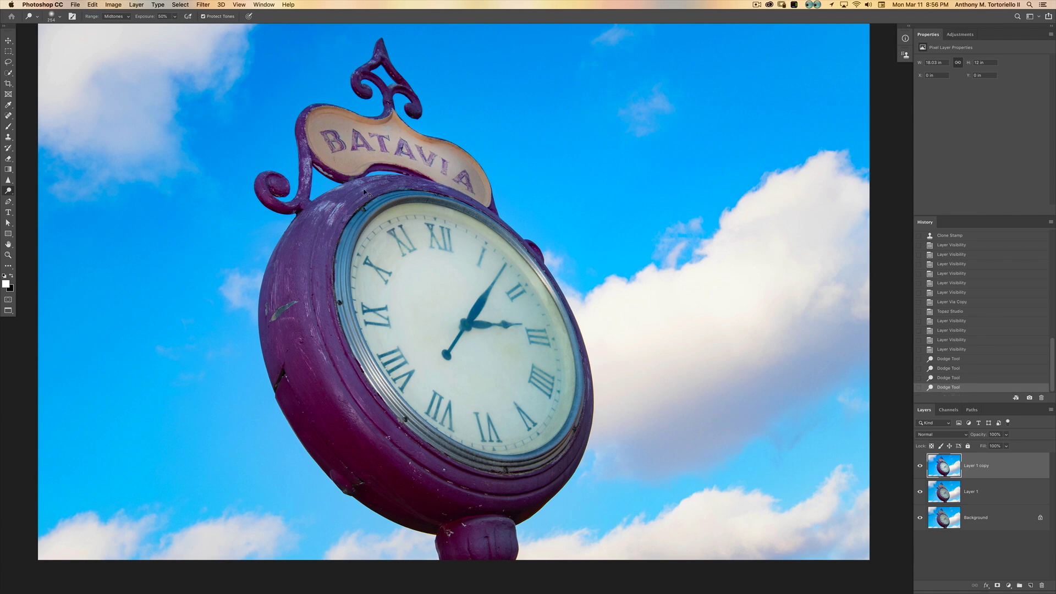
pyautogui.press('super+z')
pyautogui.press('shift+super+z')
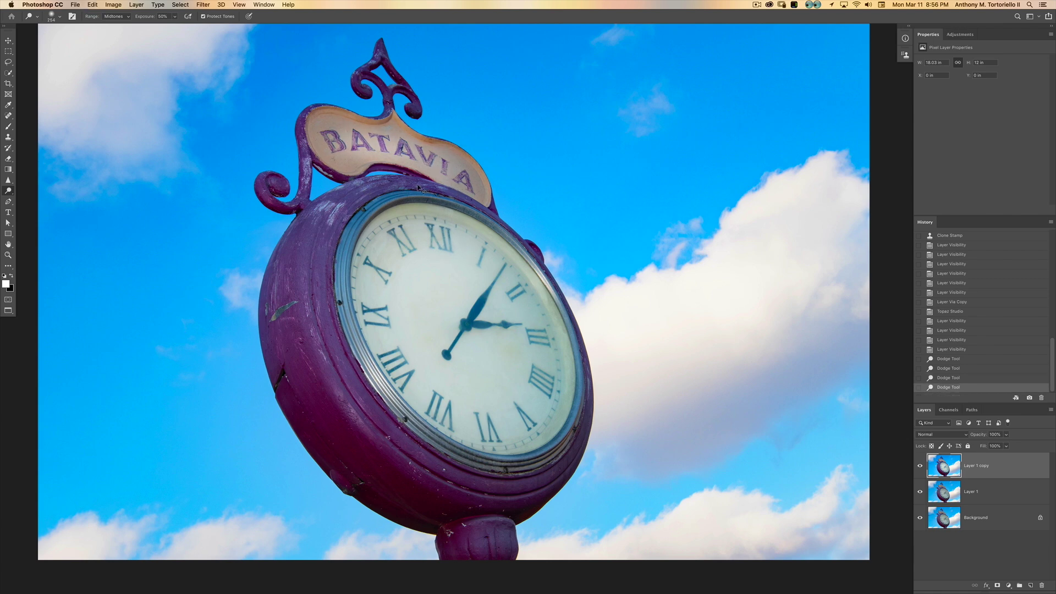
pyautogui.press('super+z')
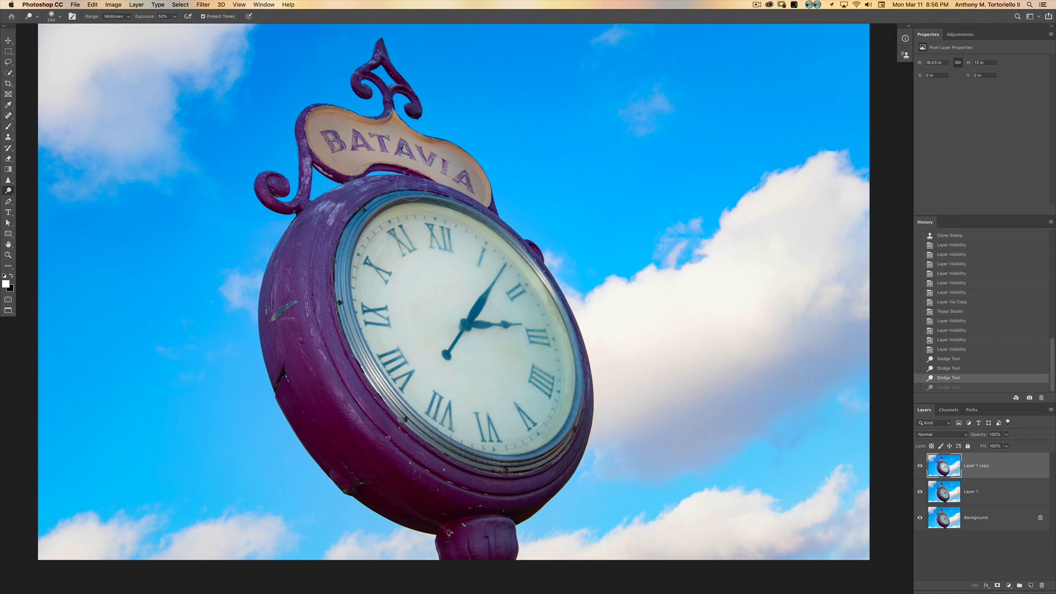
pyautogui.press('super+minus')
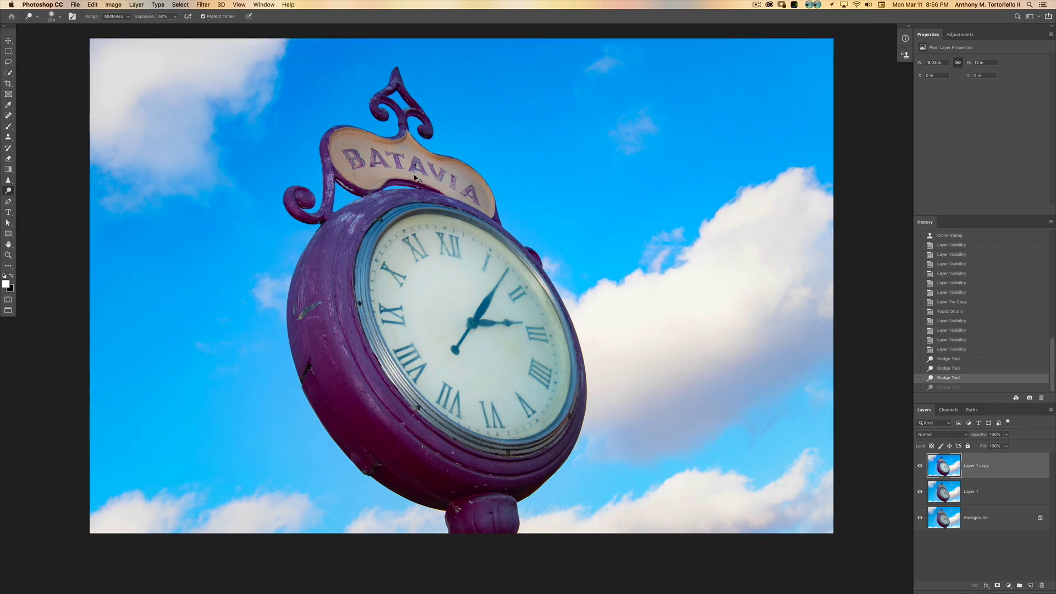
pyautogui.press('super+plus')
pyautogui.press('super+minus')
pyautogui.press('super+BackSpace')
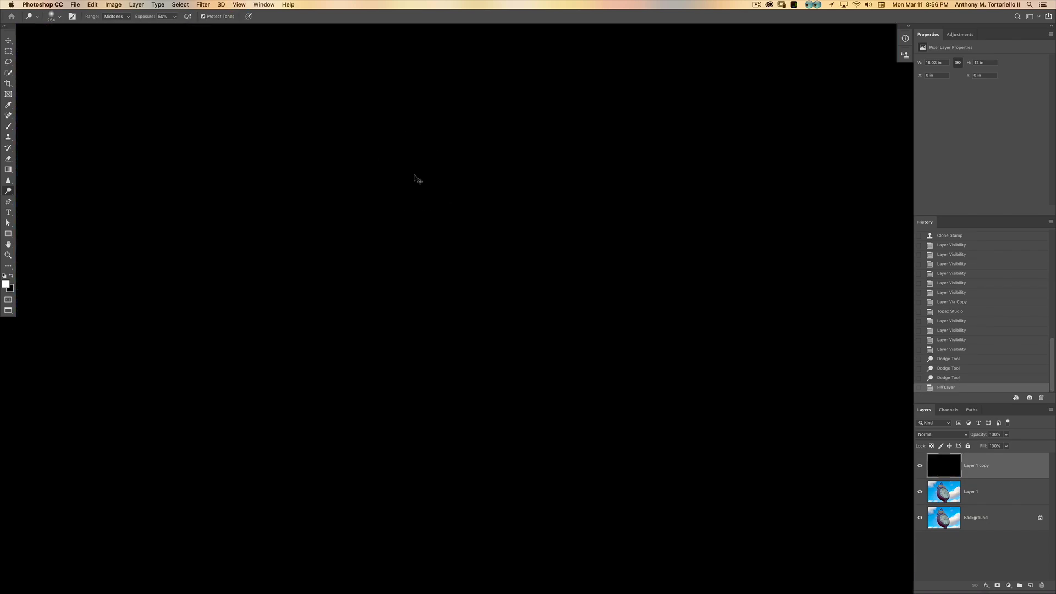
pyautogui.press('super+z')
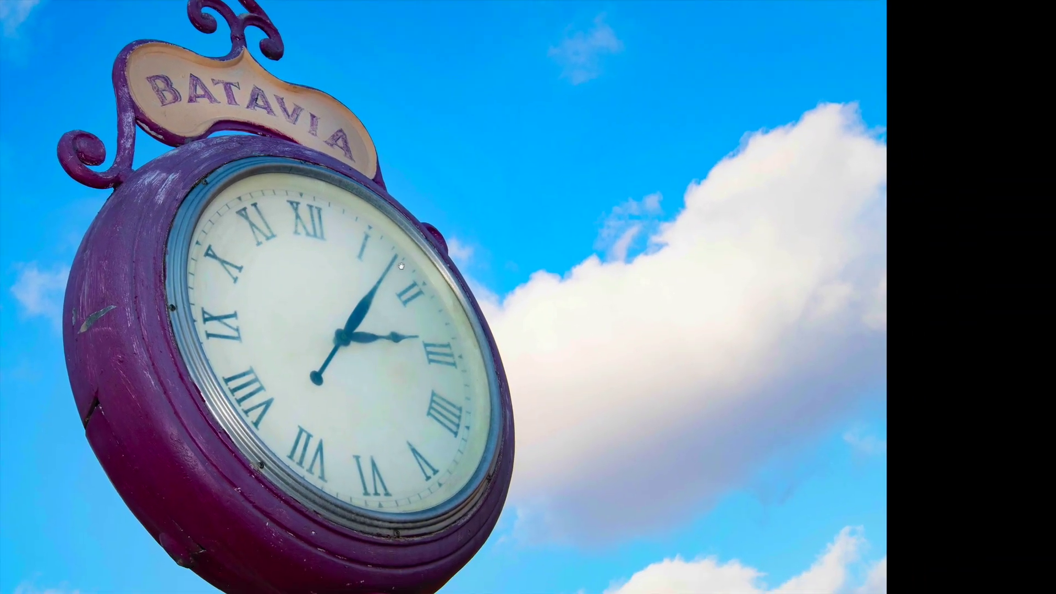
# Compare the edited photo with the original Background by hiding and restoring Layer 1 copy and Layer 1.
pyautogui.moveTo(401, 266); pyautogui.dragTo(577, 250)
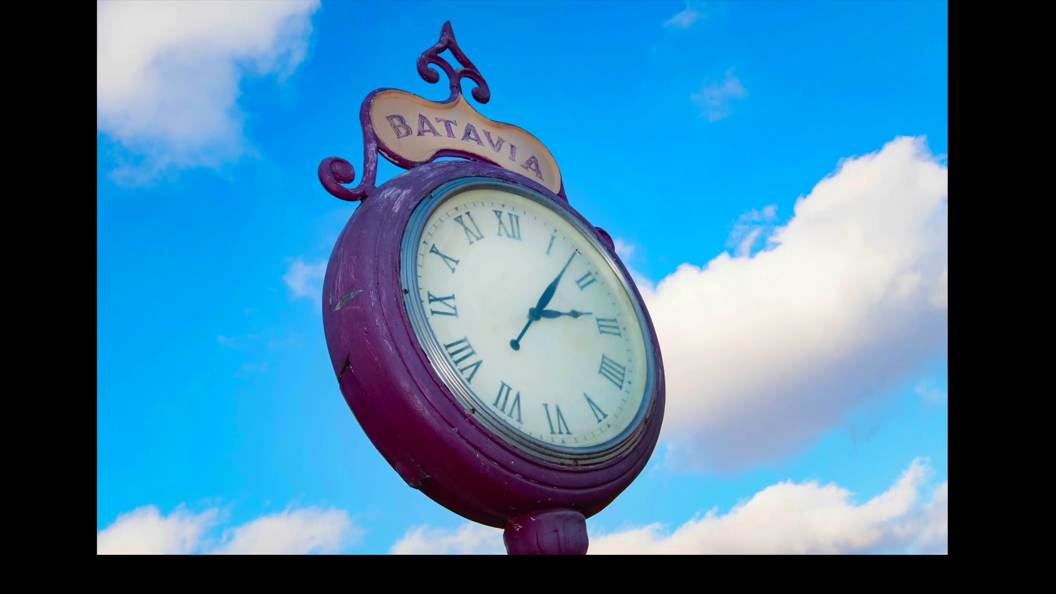
pyautogui.press('f')
pyautogui.moveTo(918, 461); pyautogui.dragTo(919, 489)
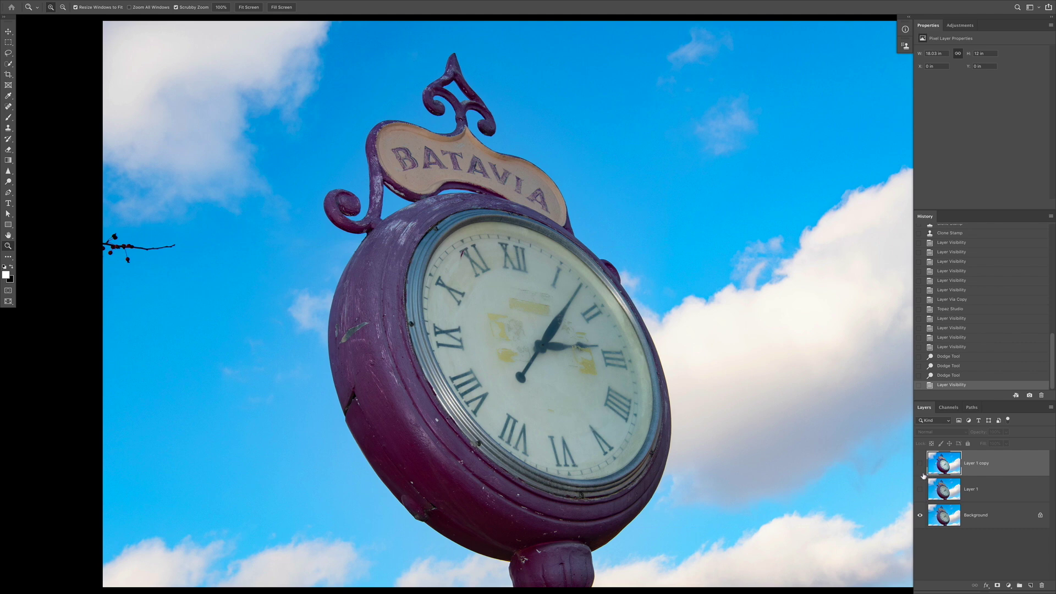
pyautogui.click(922, 489)
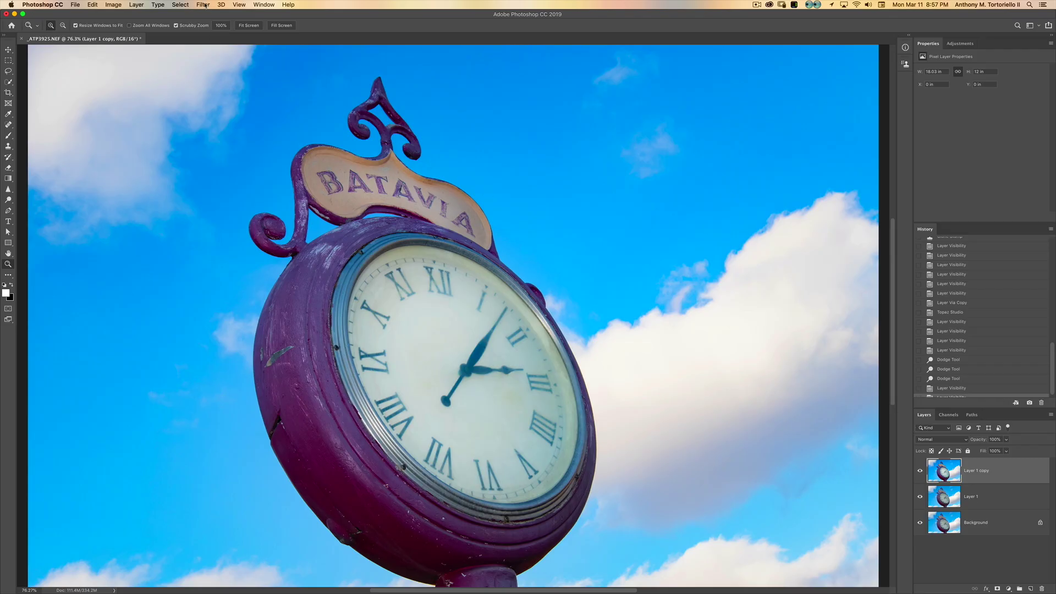
# Sharpen Layer 1 copy with the Unsharp Mask filter, raising the amount and keeping radius 1.0 pixels and threshold 0.
pyautogui.click(179, 4)
pyautogui.moveTo(203, 4)
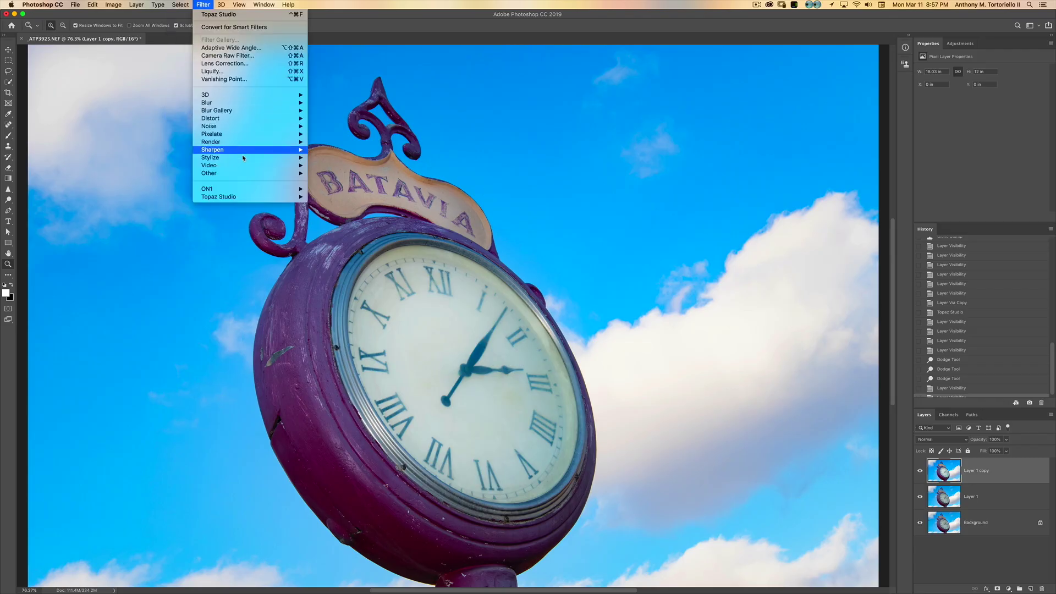
pyautogui.moveTo(247, 152)
pyautogui.click(337, 189)
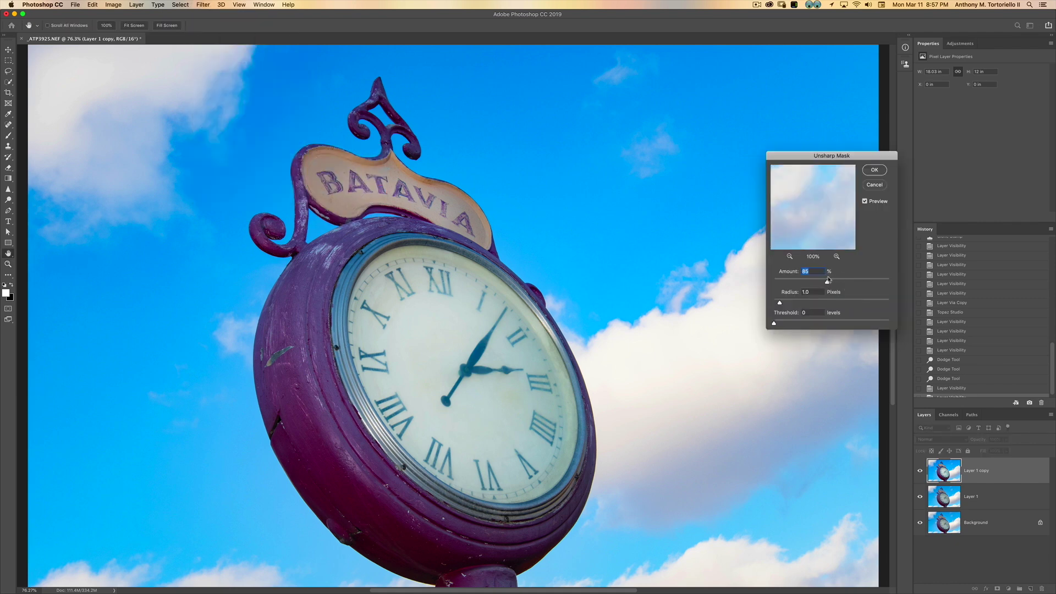
pyautogui.moveTo(828, 279); pyautogui.dragTo(858, 280)
pyautogui.click(874, 170)
# Examine the sharpened clock in full-screen view, both close up and as a whole.
pyautogui.press('z')
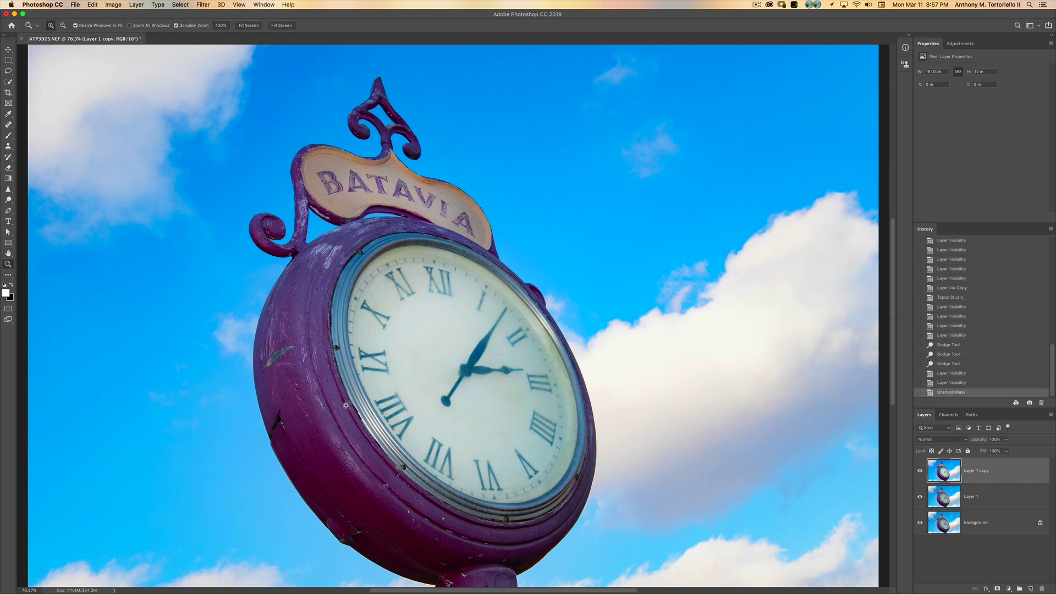
pyautogui.press('f')
pyautogui.press('f')
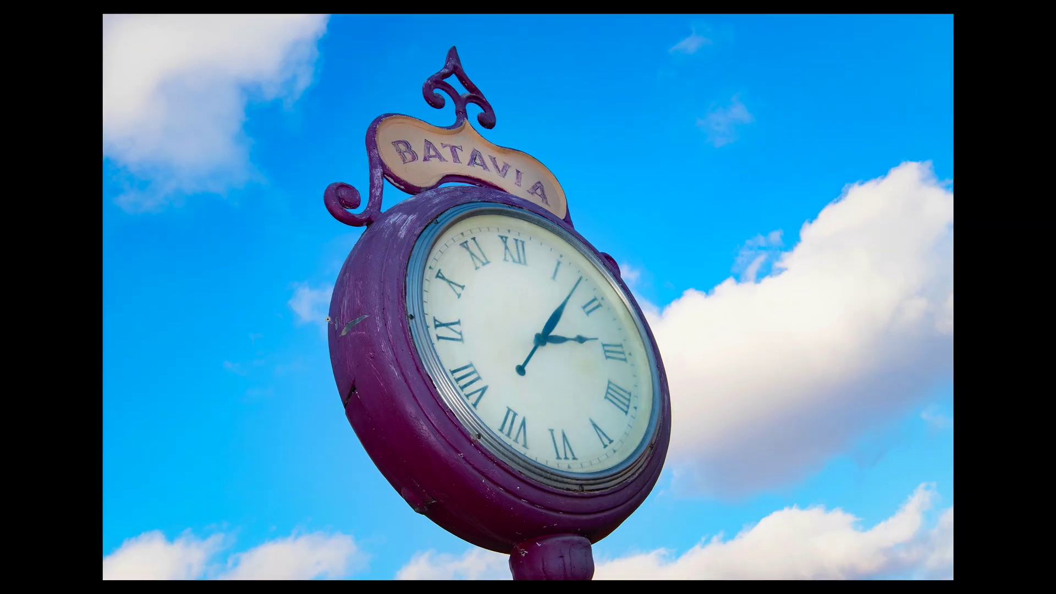
pyautogui.click(515, 325)
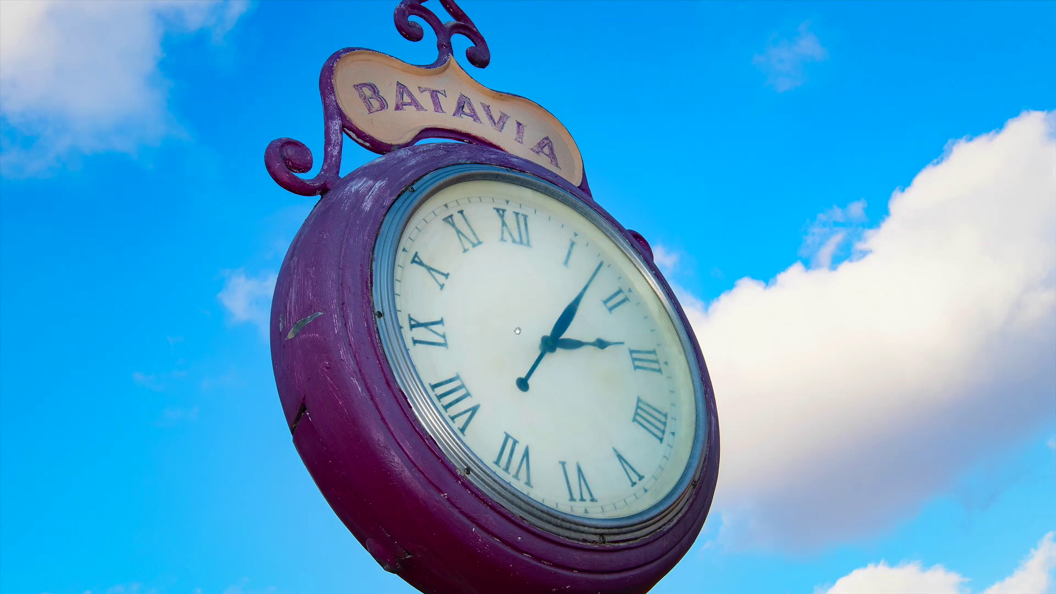
pyautogui.moveTo(518, 331); pyautogui.dragTo(421, 313)
pyautogui.keyDown('alt'); pyautogui.click(502, 351); pyautogui.keyUp('alt')
pyautogui.click(503, 350)
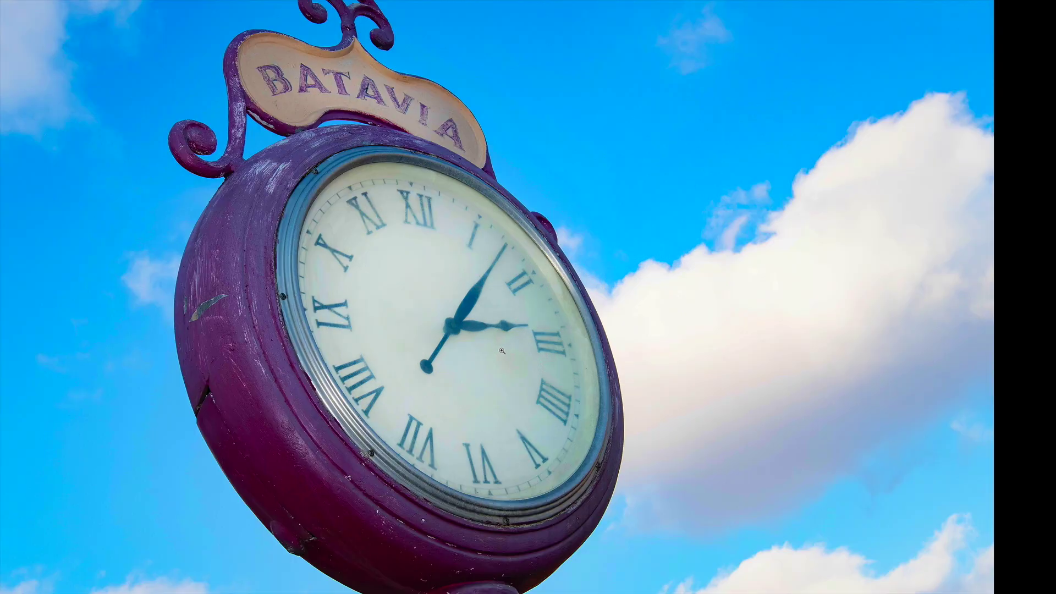
pyautogui.moveTo(508, 350); pyautogui.dragTo(500, 350)
# Compare the final image with the original photo by switching between the opening history snapshot and the Unsharp Mask state.
pyautogui.press('f')
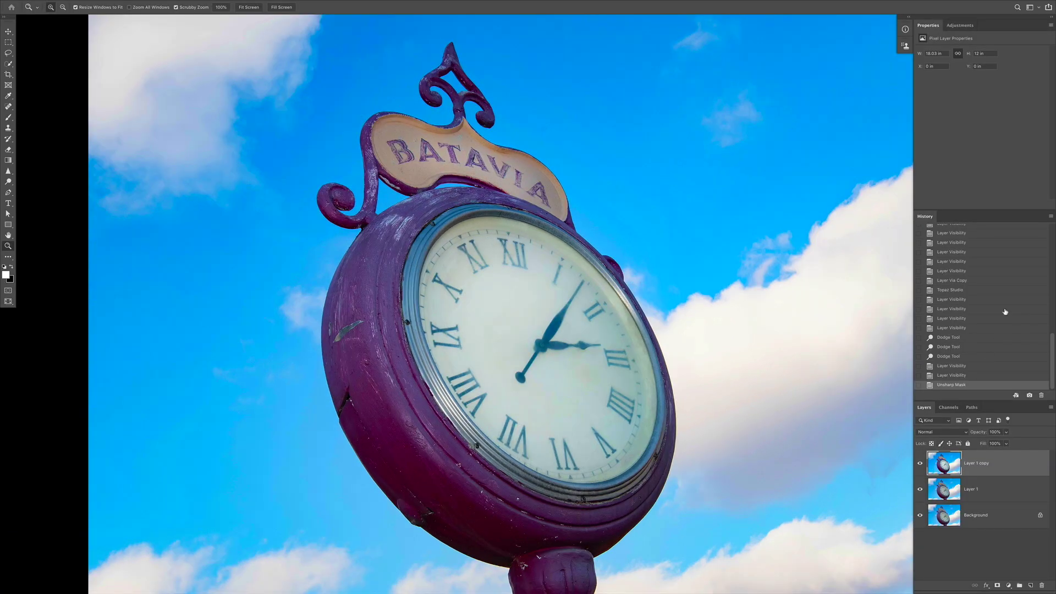
pyautogui.moveTo(1052, 363); pyautogui.dragTo(1052, 242)
pyautogui.click(995, 233)
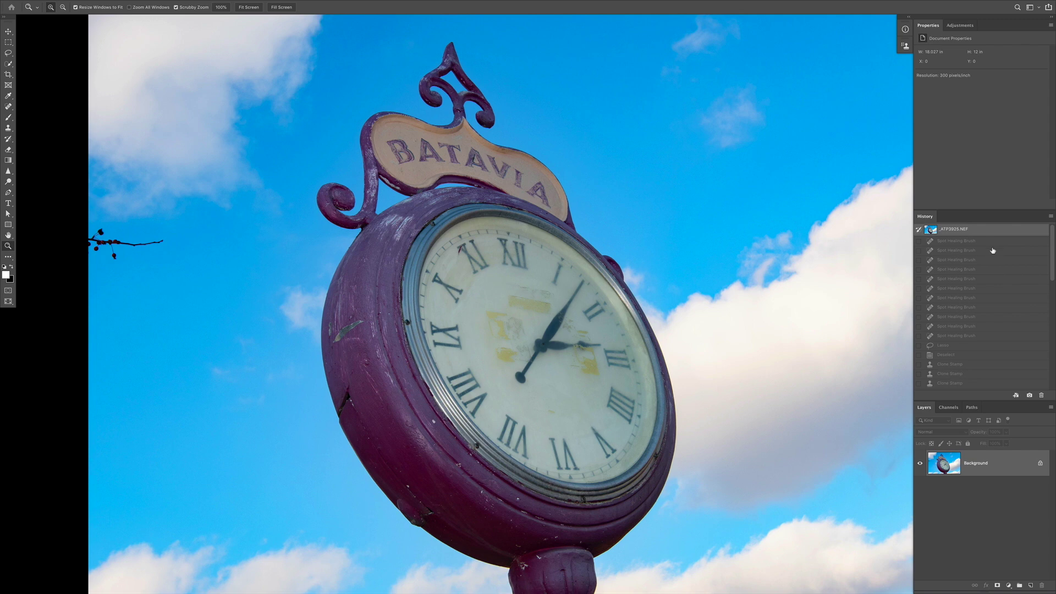
pyautogui.hotkey('ctrl', 'z')
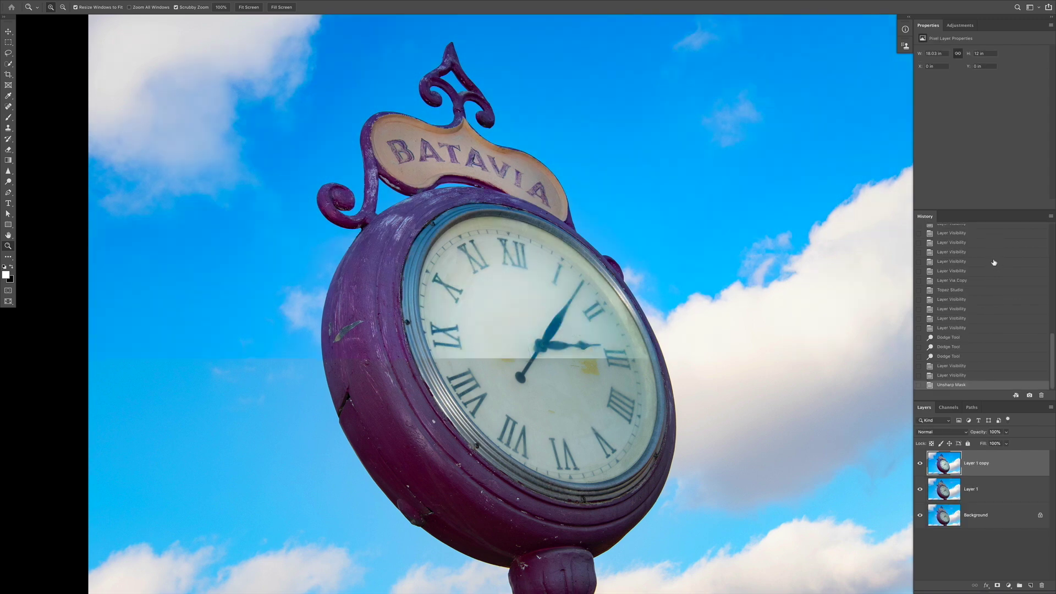
pyautogui.hotkey('ctrl', 'shift', 'z')
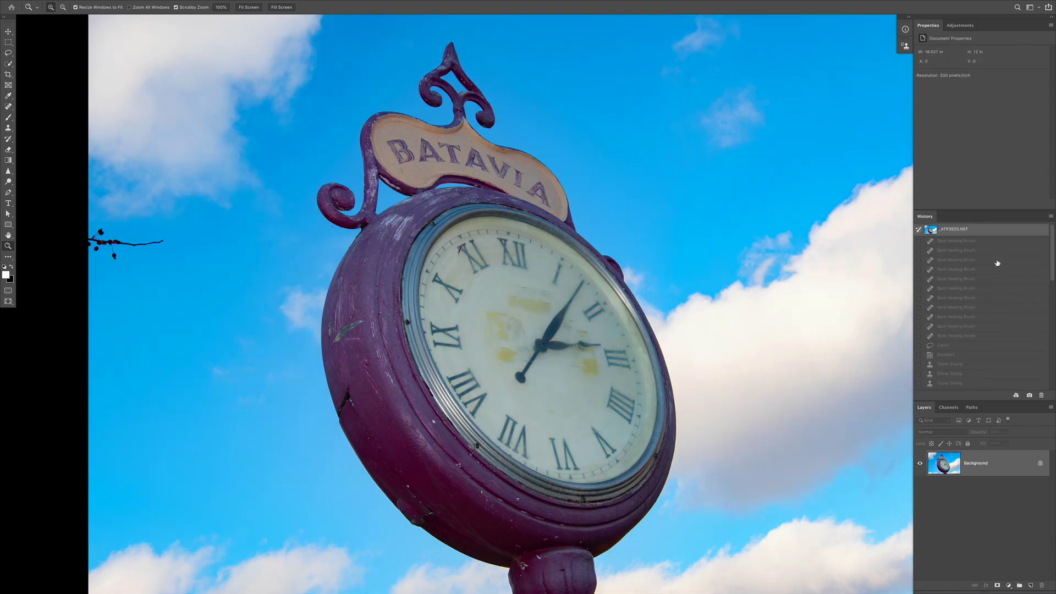
pyautogui.hotkey('ctrl', 'z')
pyautogui.hotkey('ctrl', 'shift', 'z')
pyautogui.hotkey('ctrl', 'z')
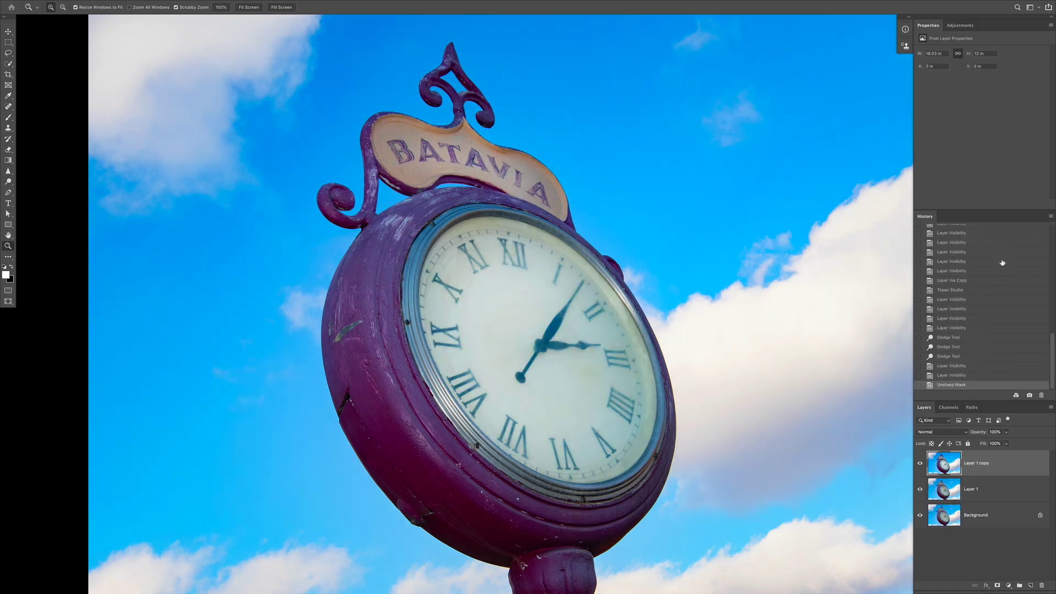
pyautogui.hotkey('ctrl', 'shift', 'z')
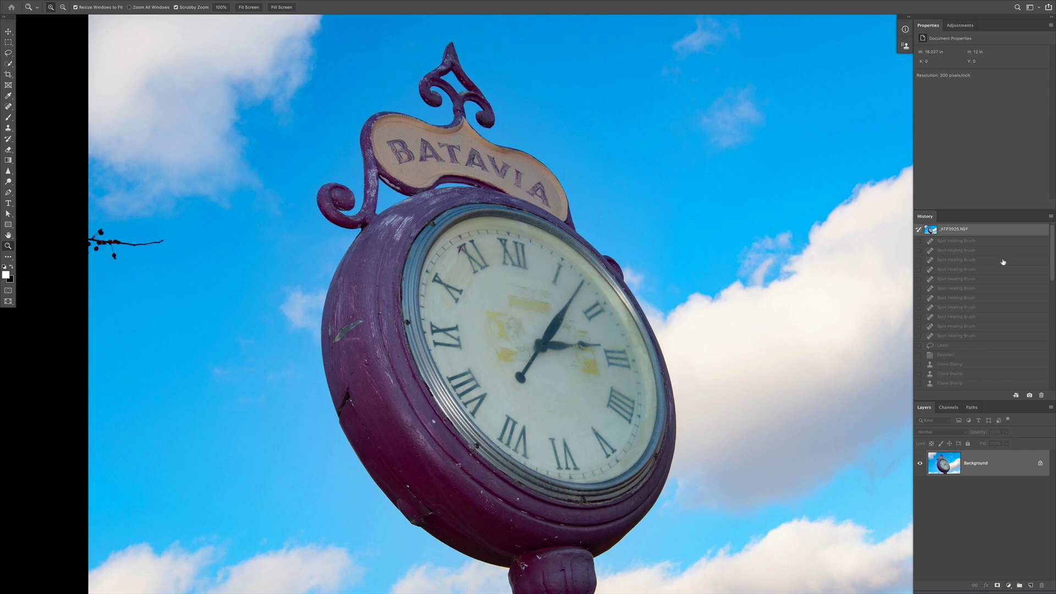
pyautogui.hotkey('ctrl', 'alt', 'z')
pyautogui.hotkey('ctrl', 'alt', 'z')
pyautogui.press('super+z')
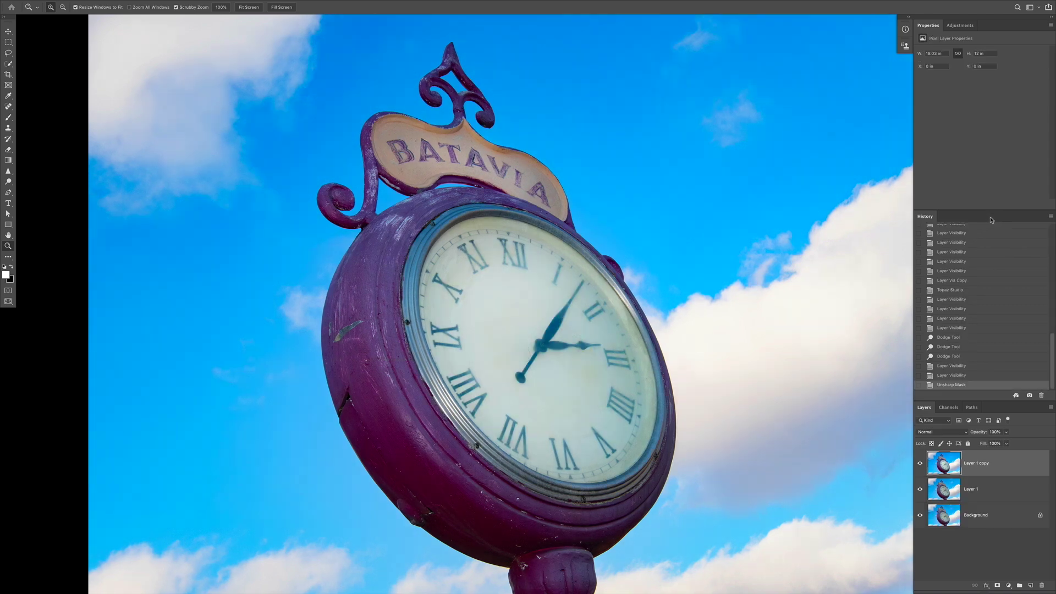
pyautogui.press('super+z')
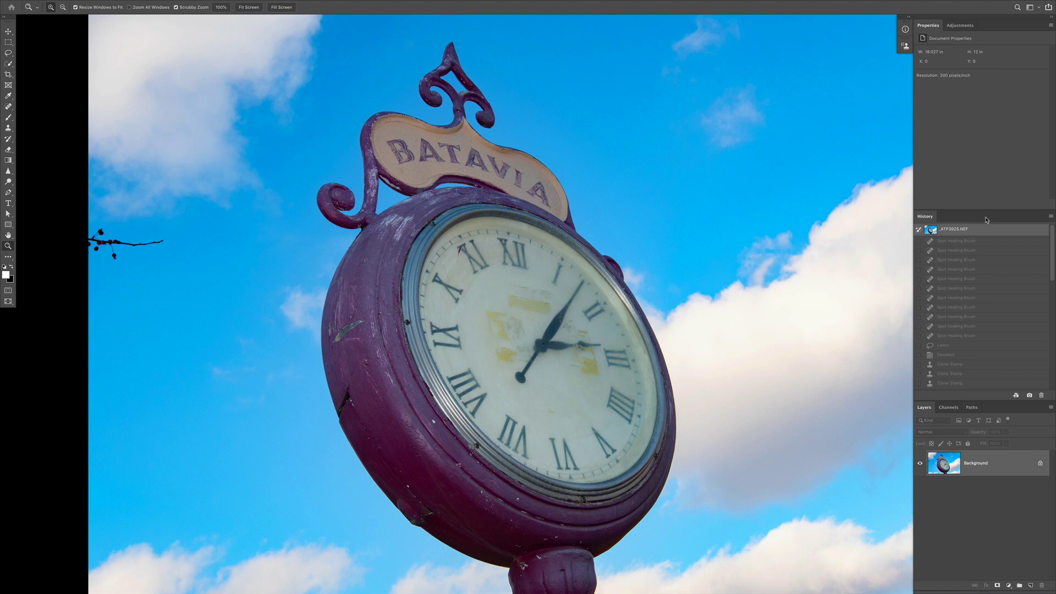
pyautogui.press('super+z')
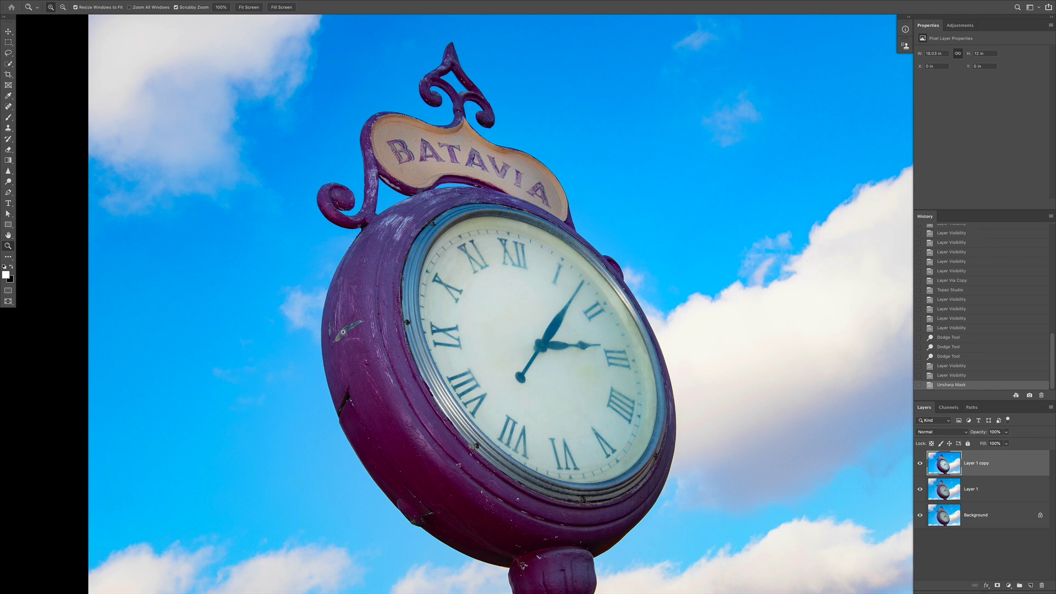
# Examine the sharpened clock casing up close, then compare it by hiding and restoring Layer 1 copy and leave full-screen view.
pyautogui.click(355, 341)
pyautogui.click(347, 332)
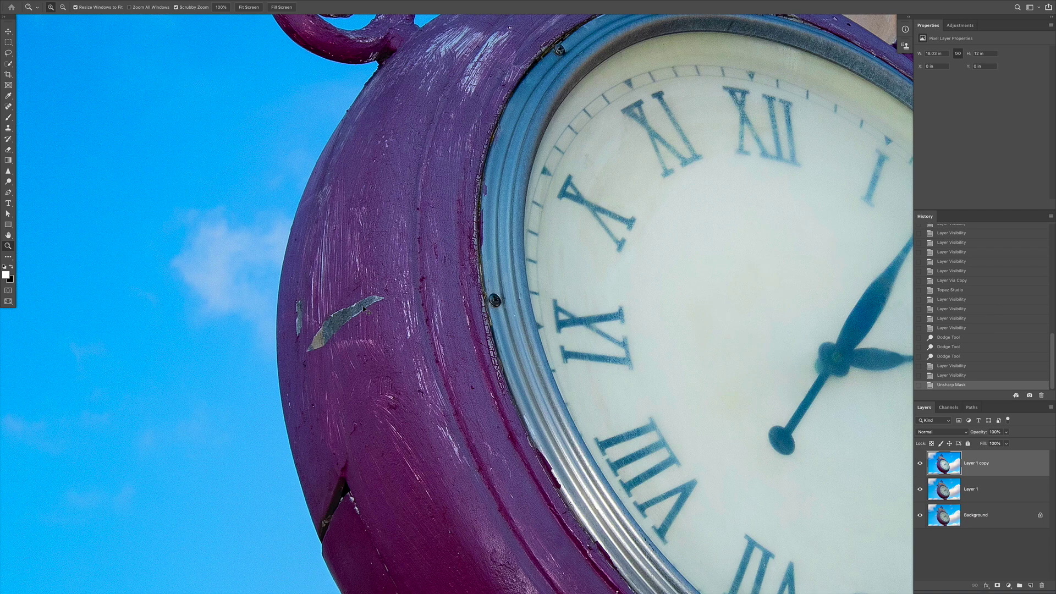
pyautogui.hotkey('ctrl', '0')
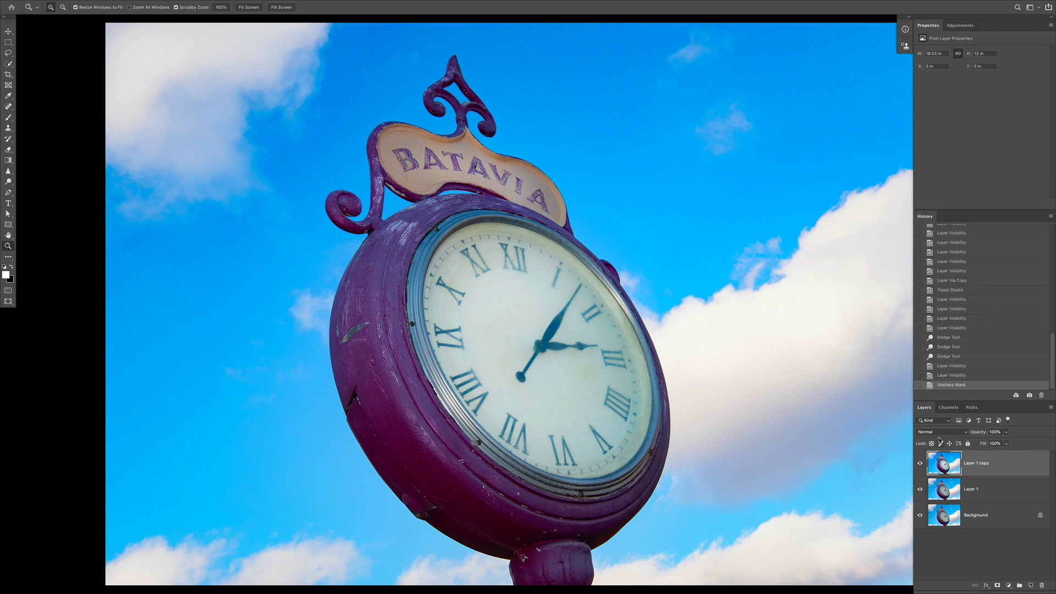
pyautogui.moveTo(920, 468)
pyautogui.mouseDown()
pyautogui.moveTo(921, 488)
pyautogui.moveTo(920, 463)
pyautogui.mouseUp()
pyautogui.press('f')
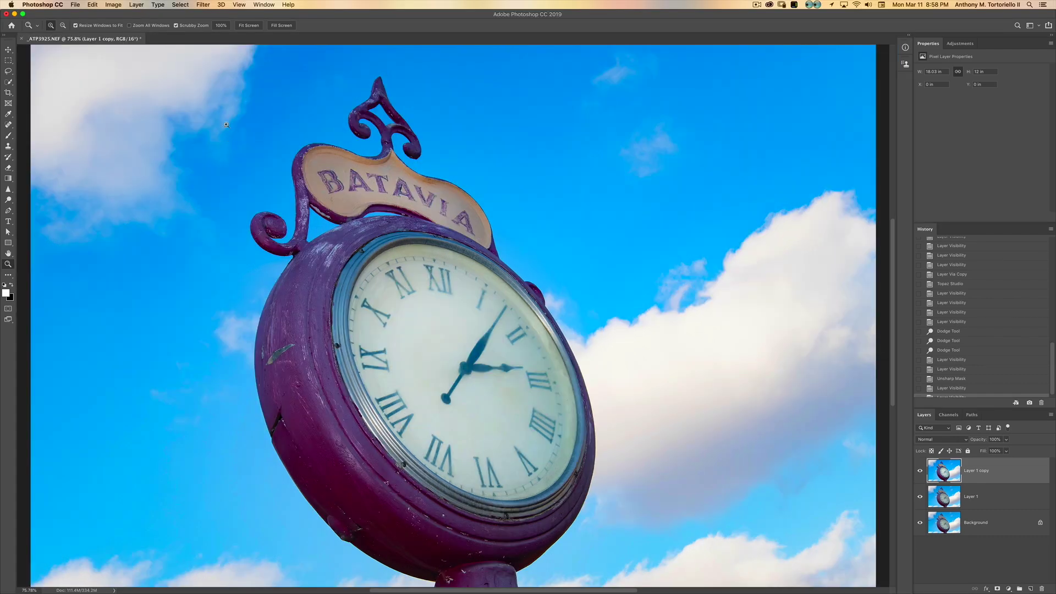
# Review the contents choices of the Fill command for Layer 1 copy without applying a fill.
pyautogui.click(114, 4)
pyautogui.moveTo(137, 5)
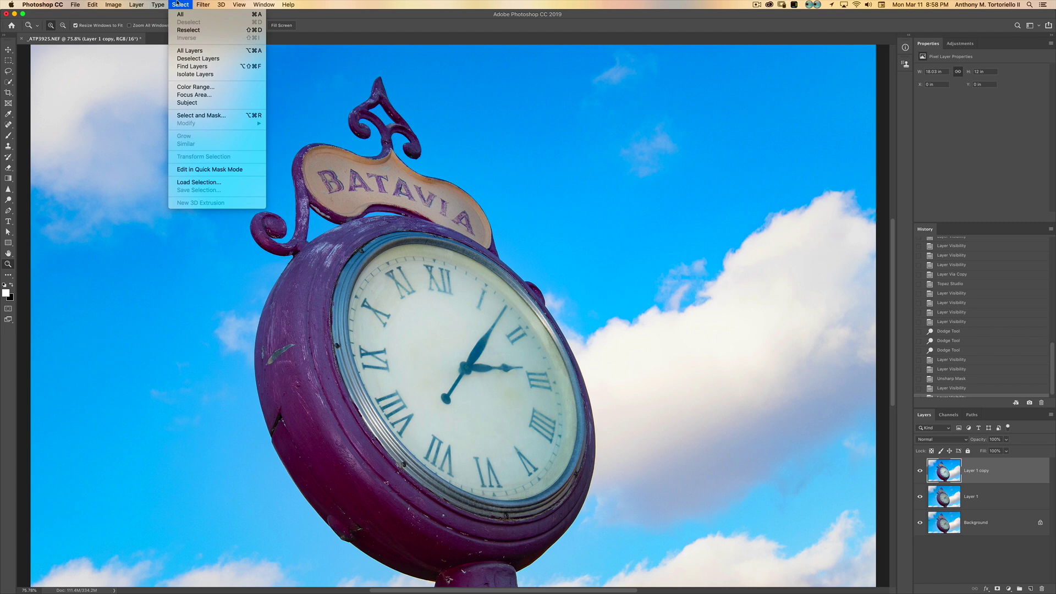
pyautogui.moveTo(100, 4)
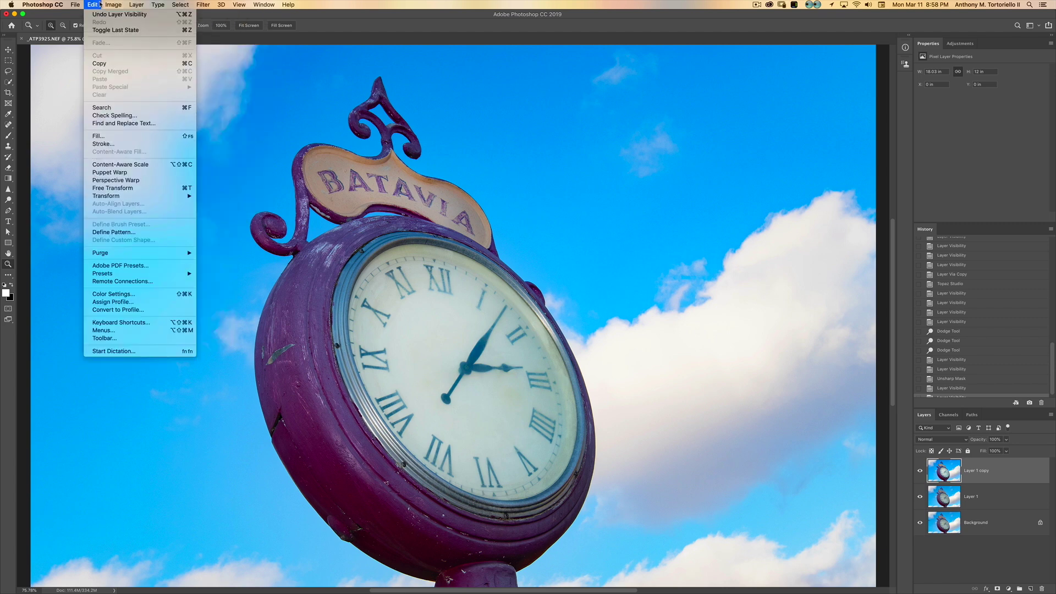
pyautogui.click(186, 140)
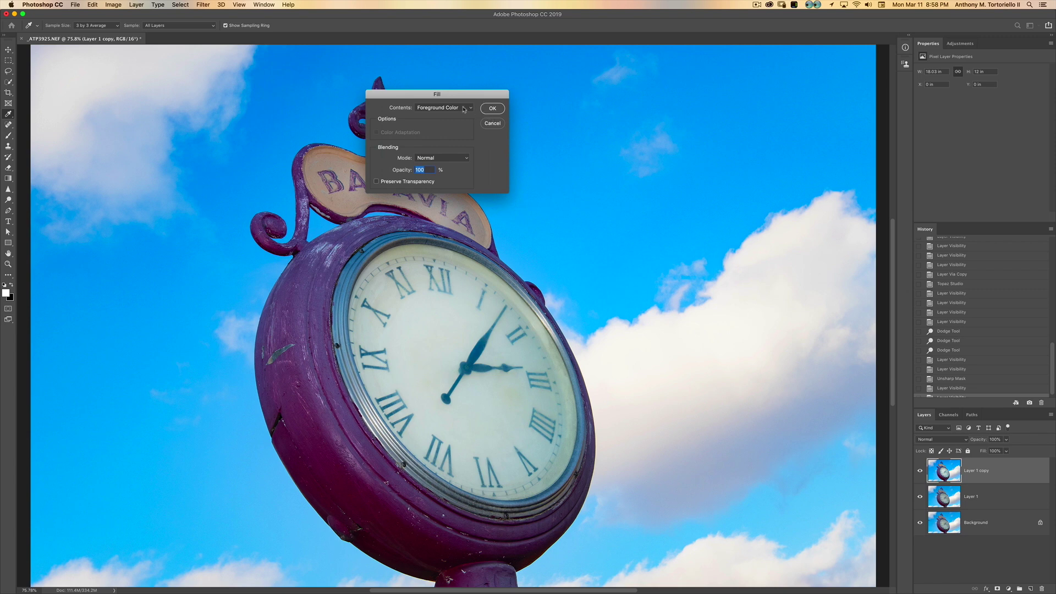
pyautogui.click(462, 108)
pyautogui.click(478, 114)
pyautogui.click(492, 124)
pyautogui.press('z')
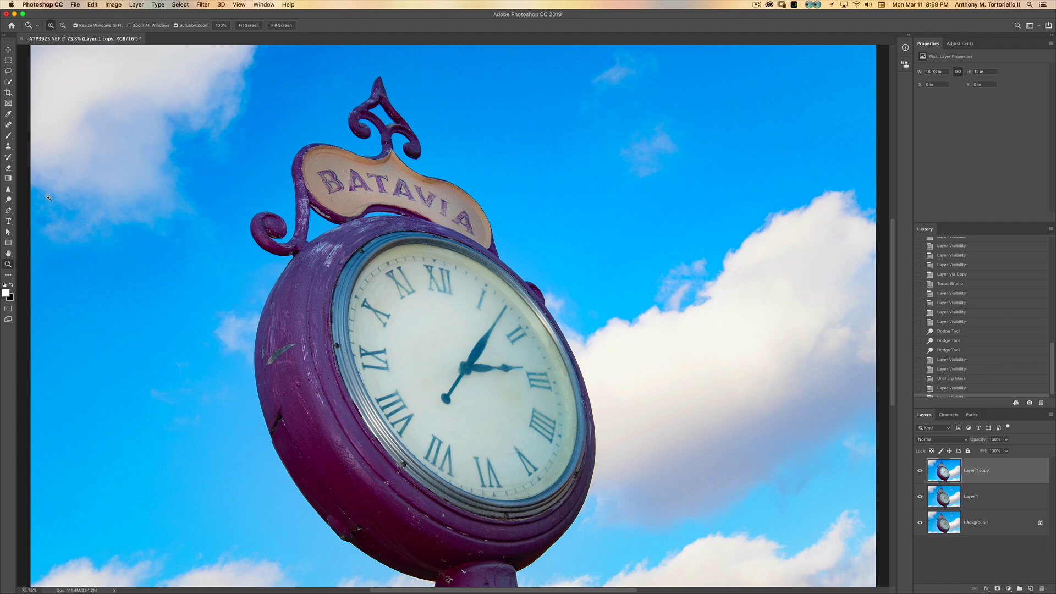
# Examine the clock's purple casing at 300% with the Clone Stamp tool, trying different brush sizes without painting.
pyautogui.press('s')
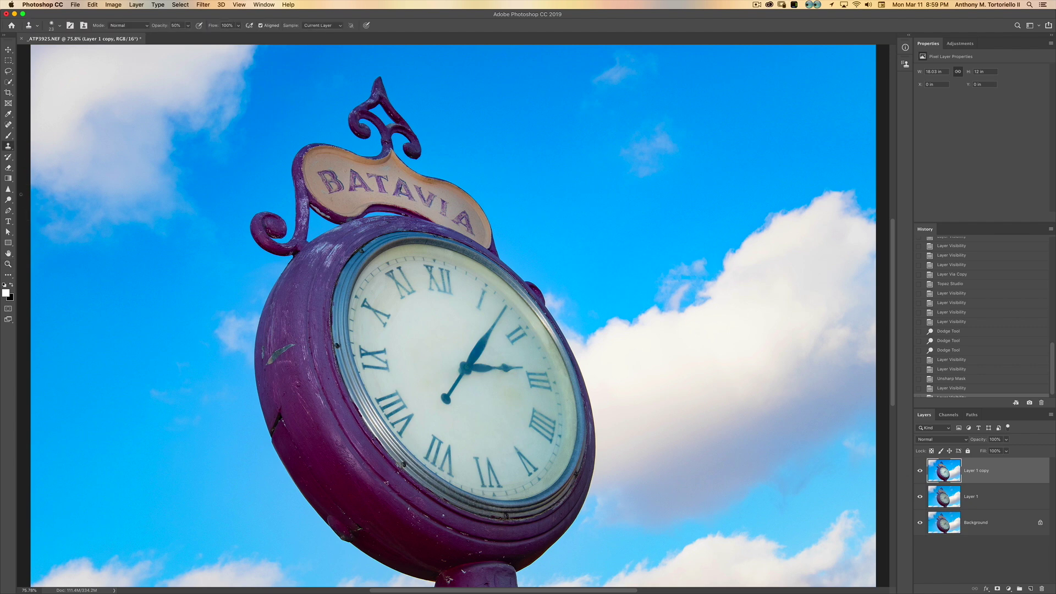
pyautogui.click(10, 148)
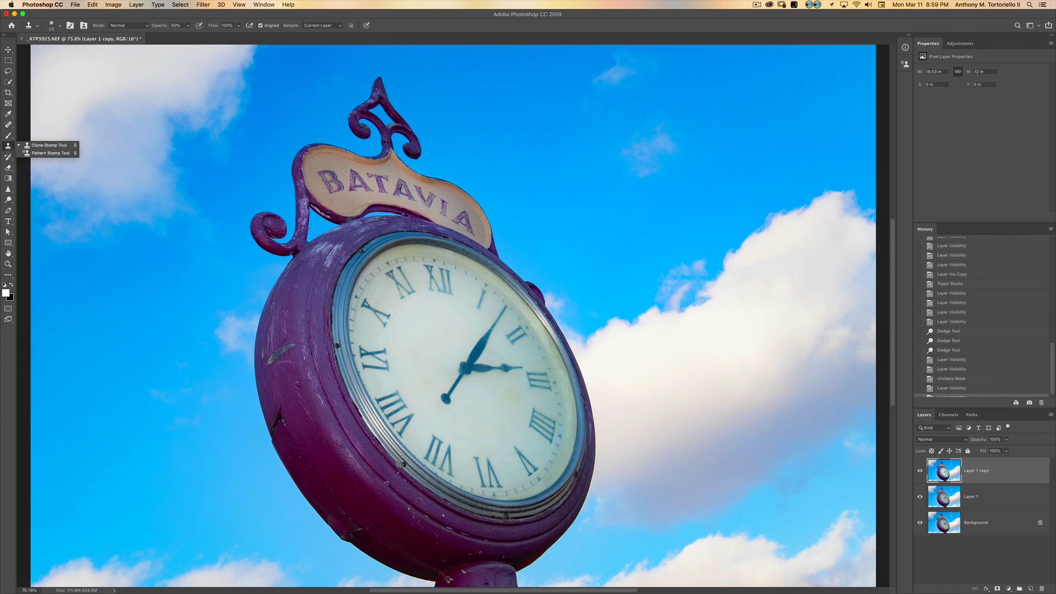
pyautogui.press('z')
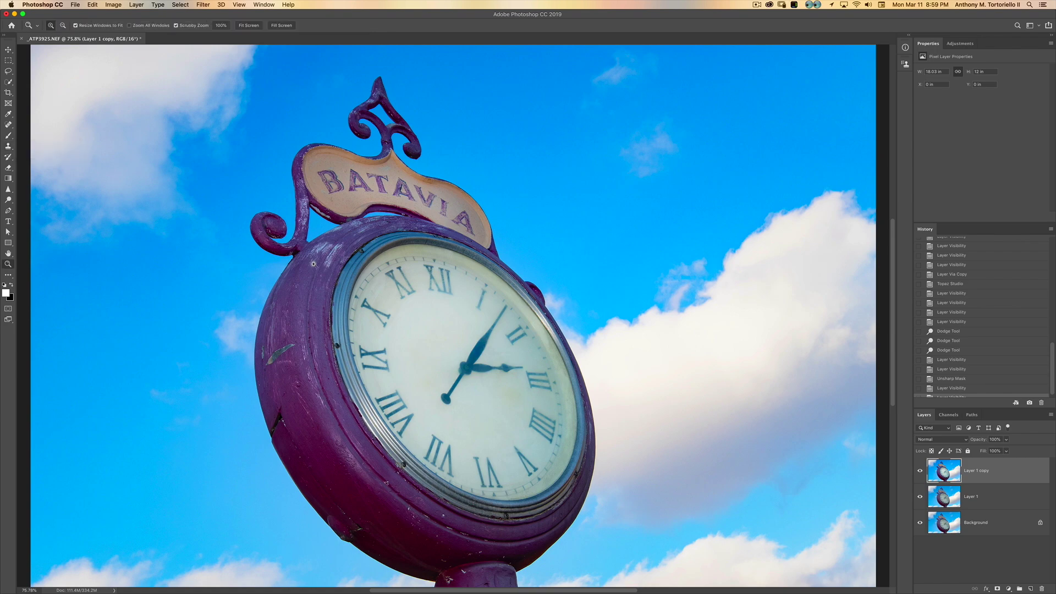
pyautogui.moveTo(315, 266); pyautogui.dragTo(319, 264)
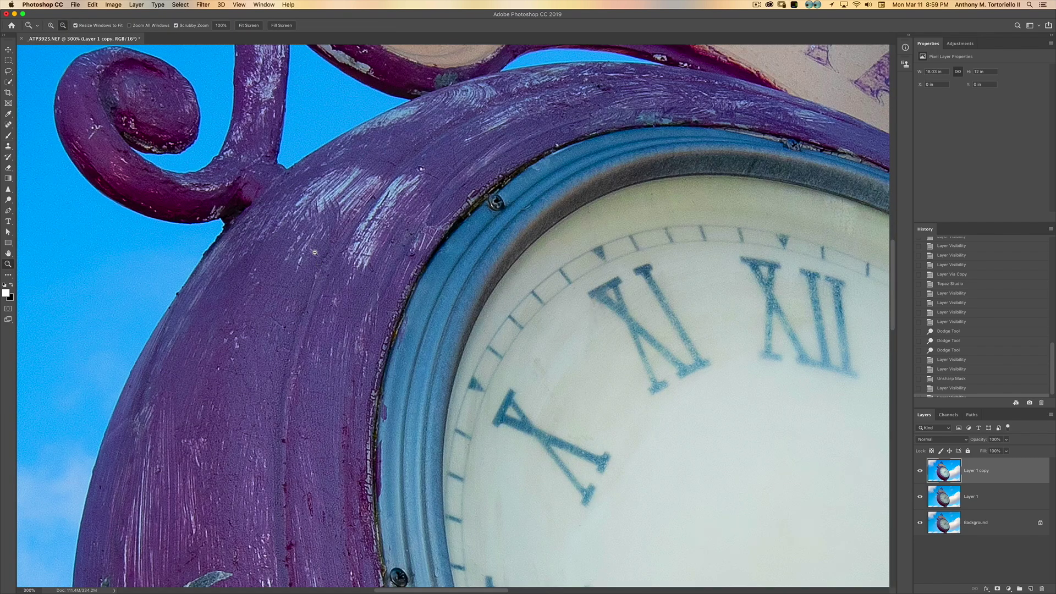
pyautogui.press('s')
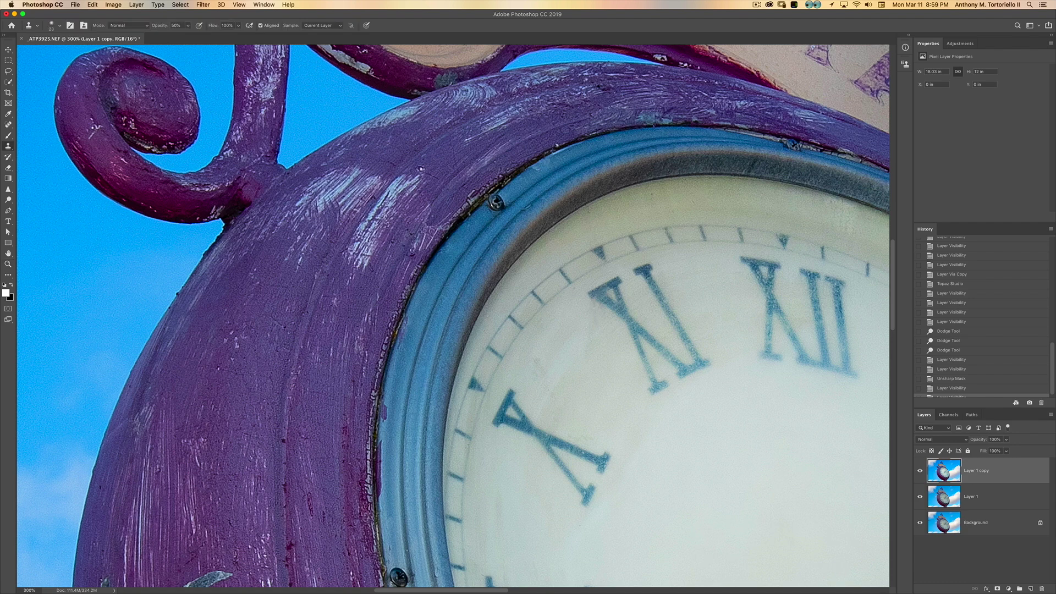
pyautogui.rightClick(563, 355)
pyautogui.moveTo(556, 336)
pyautogui.mouseDown()
pyautogui.moveTo(589, 341)
pyautogui.moveTo(583, 348)
pyautogui.mouseUp()
pyautogui.scroll(-4, 321, 270)
pyautogui.hscroll(-3, 320, 269)
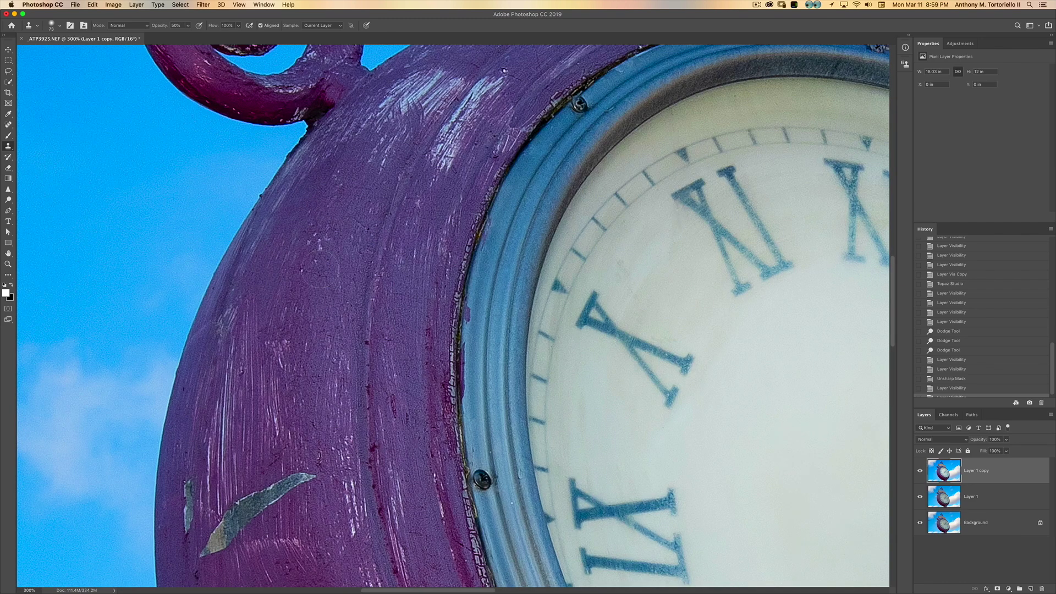
pyautogui.moveTo(306, 288); pyautogui.dragTo(282, 282)
pyautogui.press('super+0')
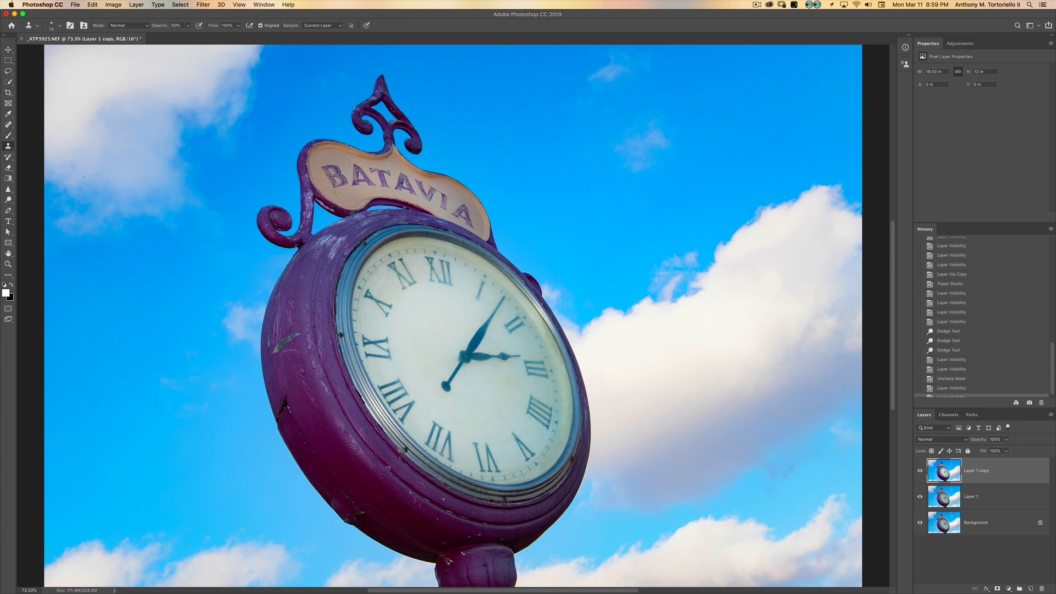
# Remove the white paint chip from the purple rim below the clock face with the Spot Healing Brush on Layer 1 copy.
pyautogui.press('j')
pyautogui.rightClick(9, 125)
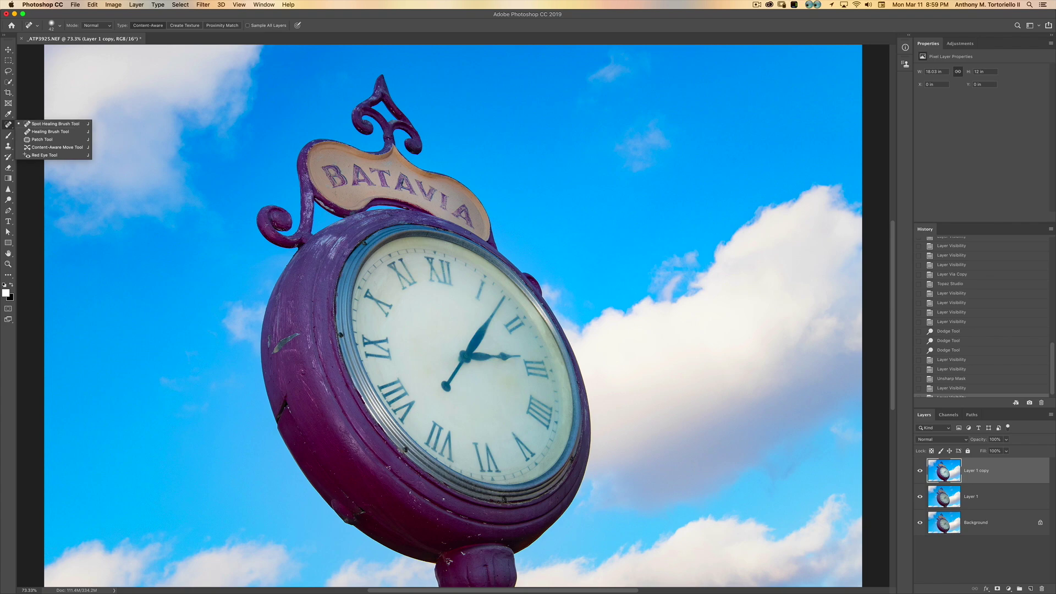
pyautogui.press('z')
pyautogui.click(395, 469)
pyautogui.click(395, 471)
pyautogui.click(396, 473)
pyautogui.moveTo(399, 474); pyautogui.dragTo(358, 311)
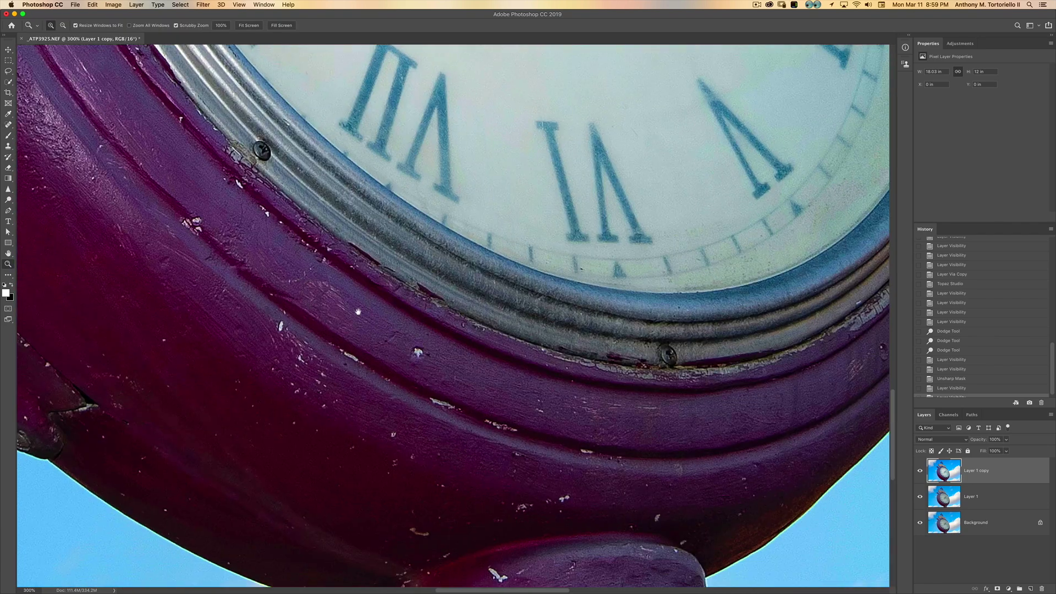
pyautogui.press('j')
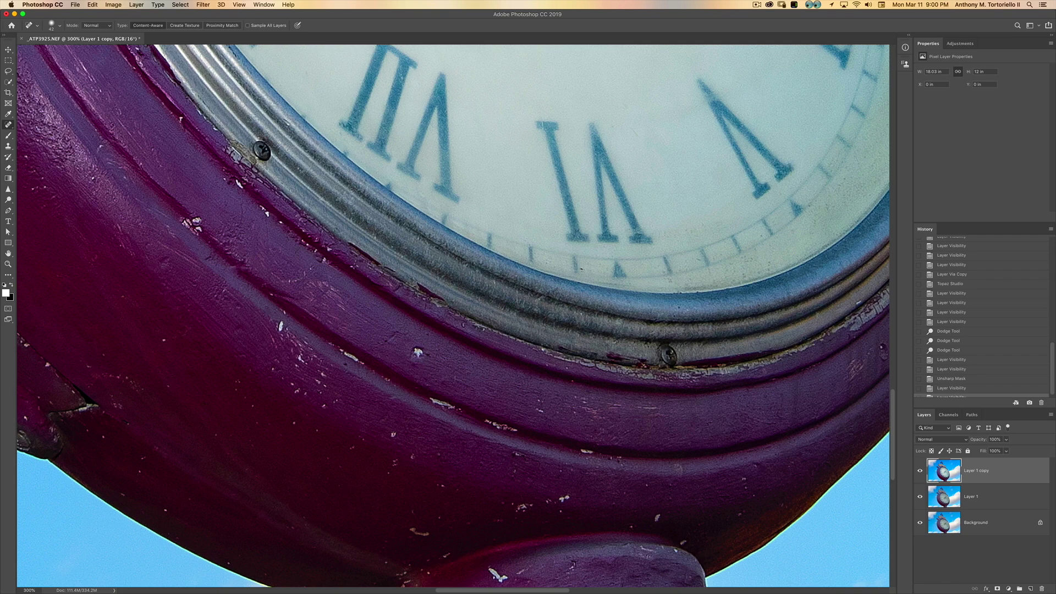
pyautogui.moveTo(414, 349); pyautogui.dragTo(435, 365)
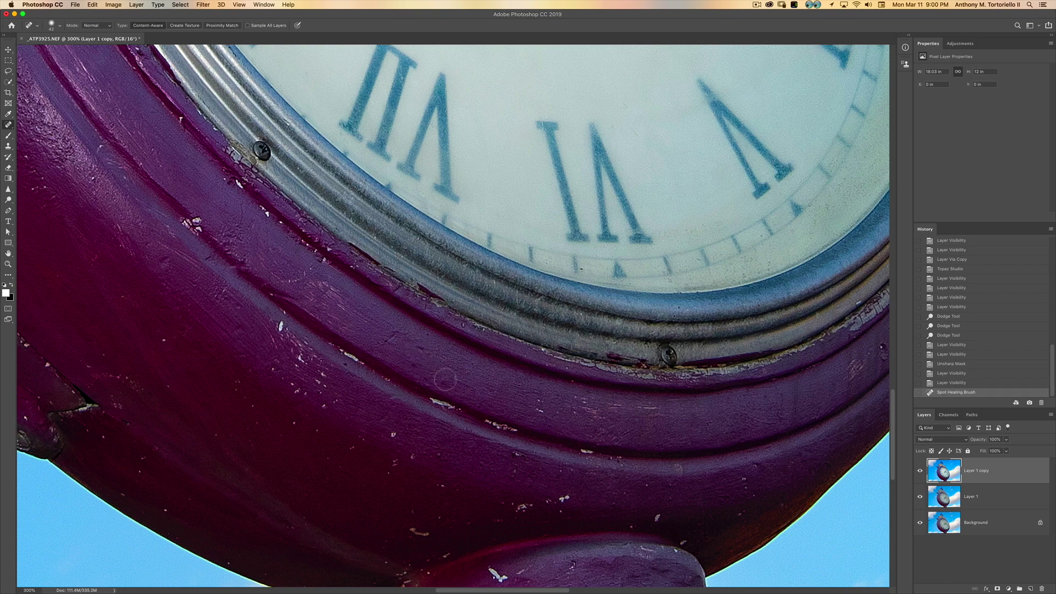
pyautogui.click(419, 350)
# View the whole retouched clock photo in full-screen mode with the menu bar.
pyautogui.press('super+0')
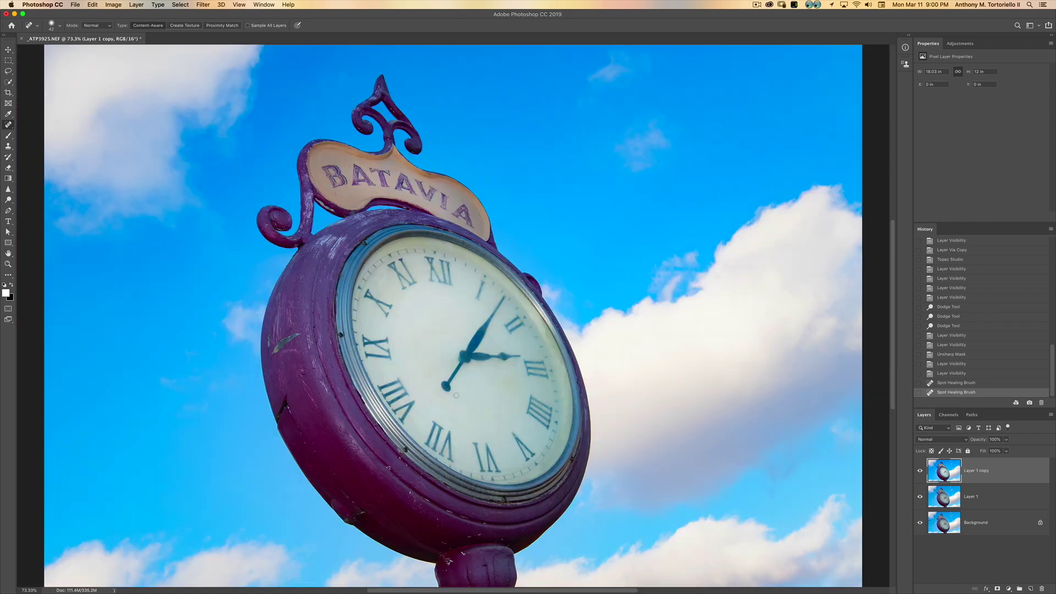
pyautogui.press('f')
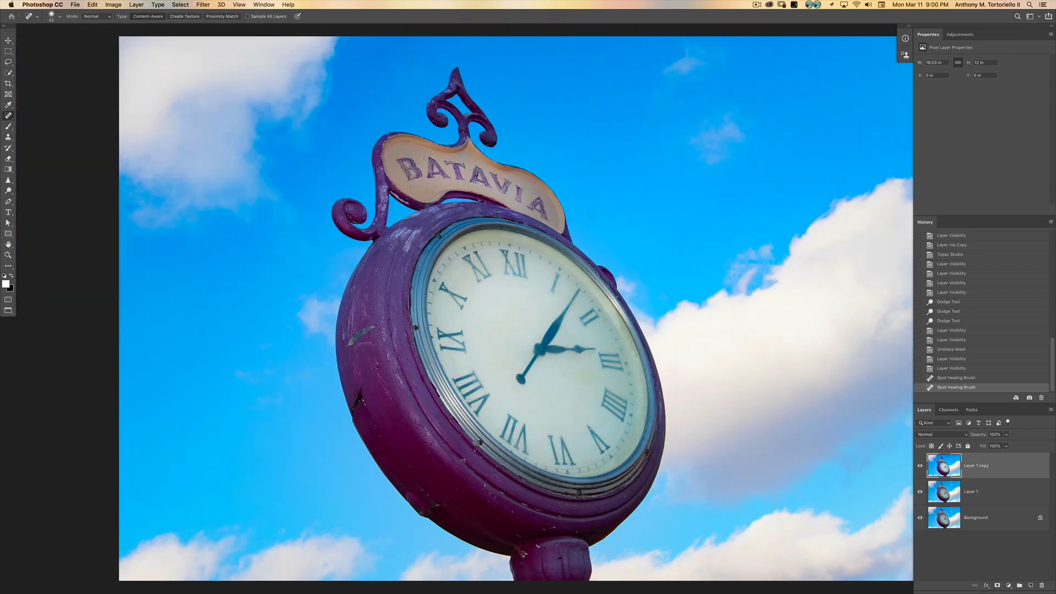
pyautogui.press('z')
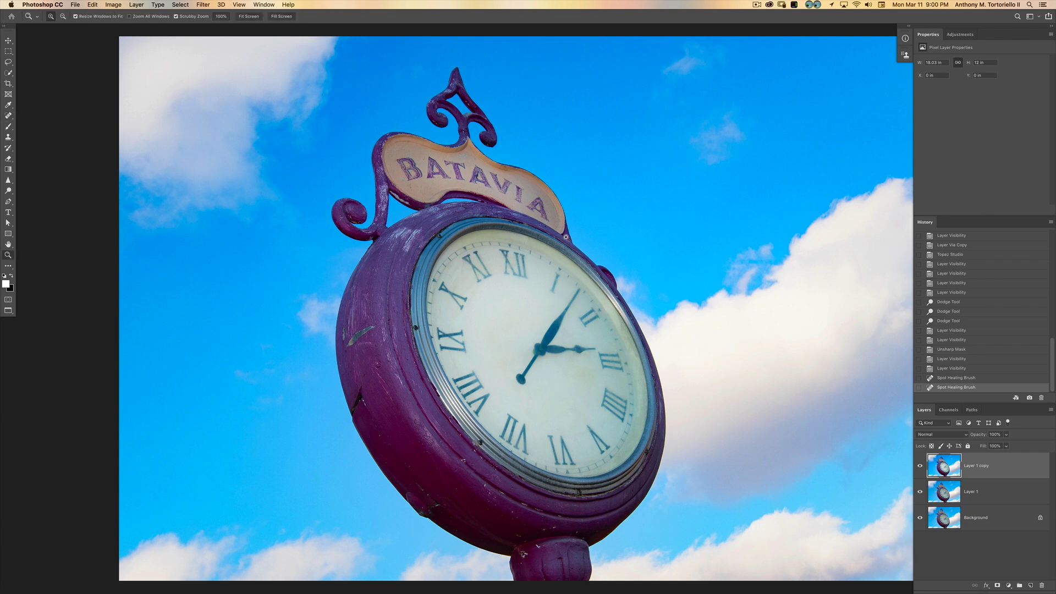